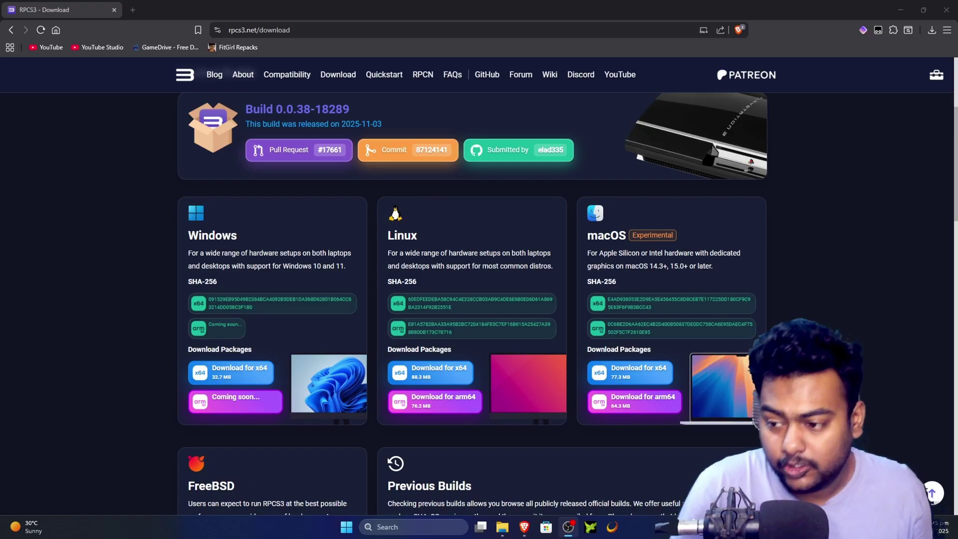
Bring up Brave's rpcs3.net download page showing Latest Build 0.0.38-18289
left_click(853, 231)
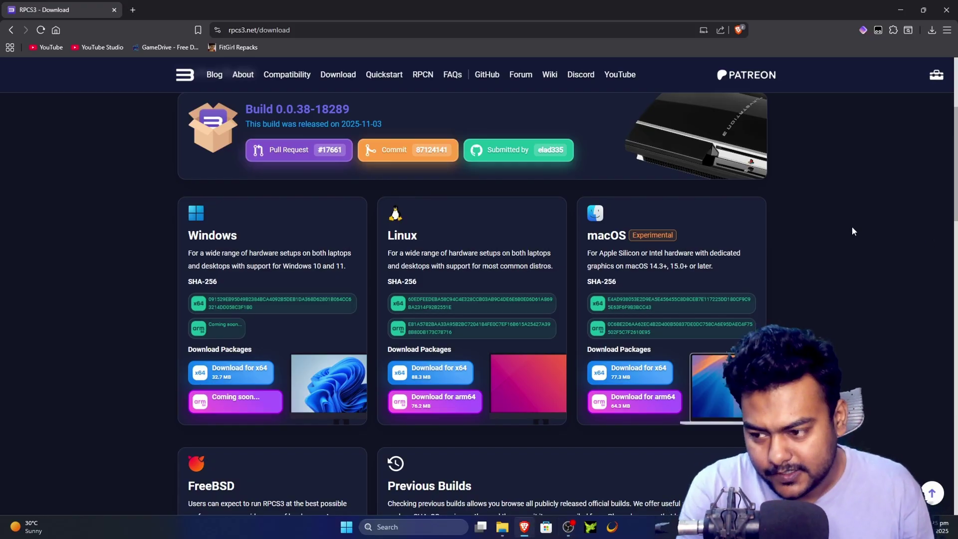
scroll(187, 155, "up", 1)
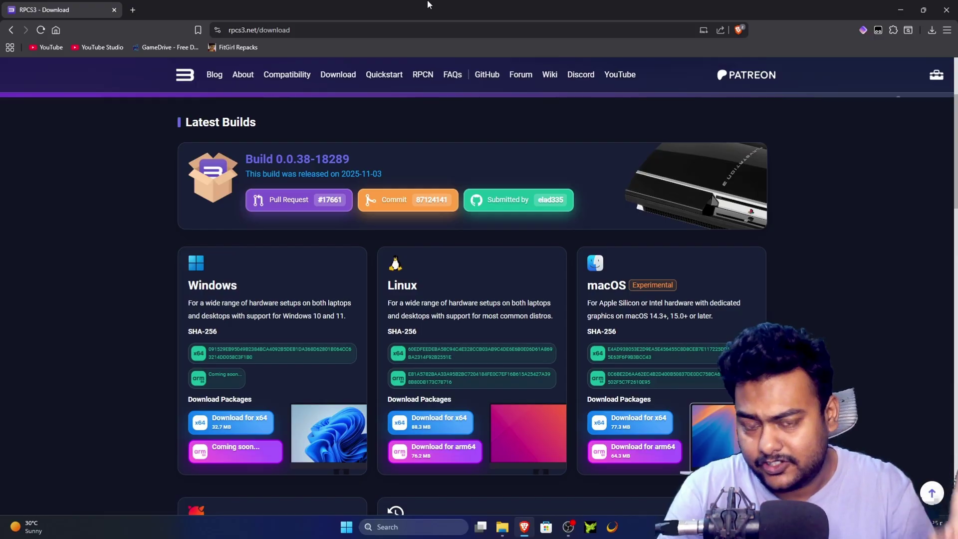
scroll(236, 419, "down", 2)
scroll(236, 419, "up", 2)
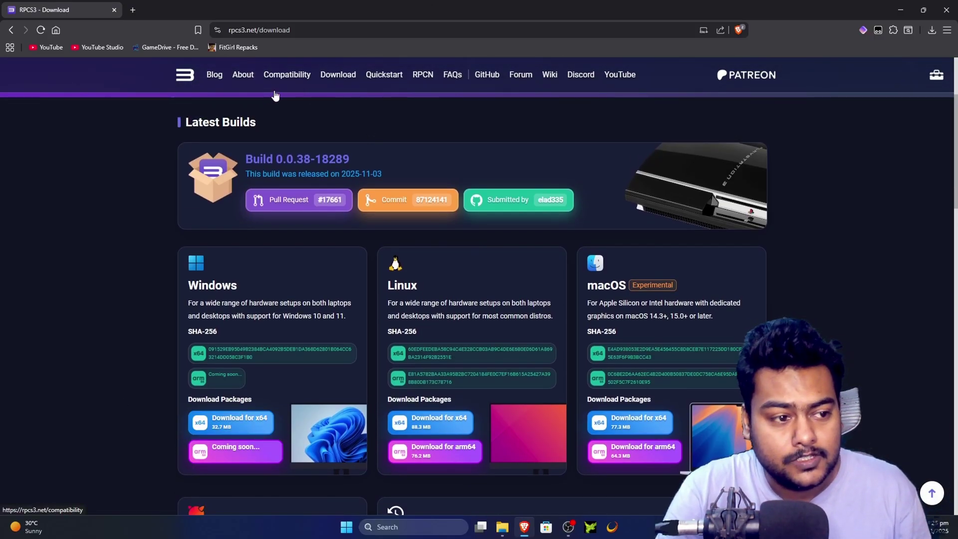
Follow the RPCS3 Quickstart guide to PlayStation's PS3 System Software page
left_click(384, 76)
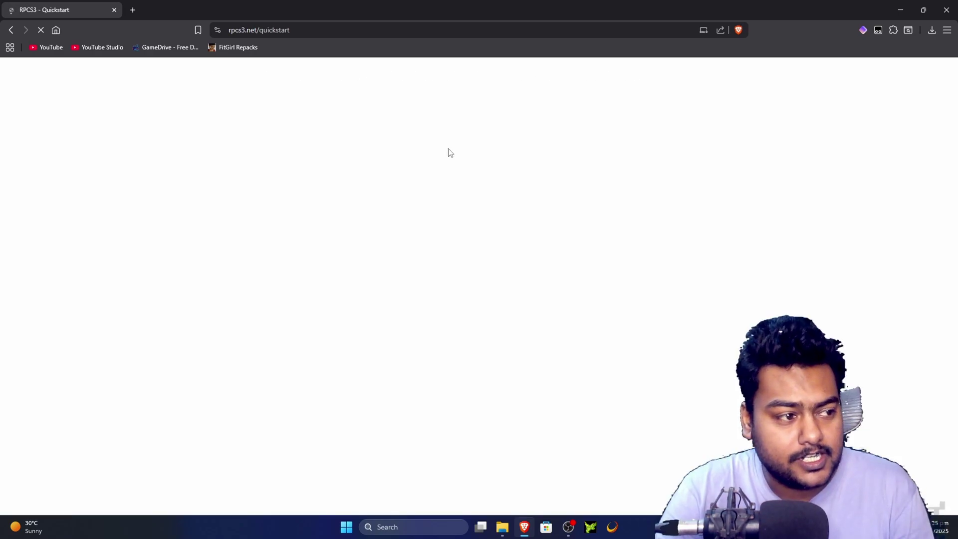
scroll(483, 132, "down", 15)
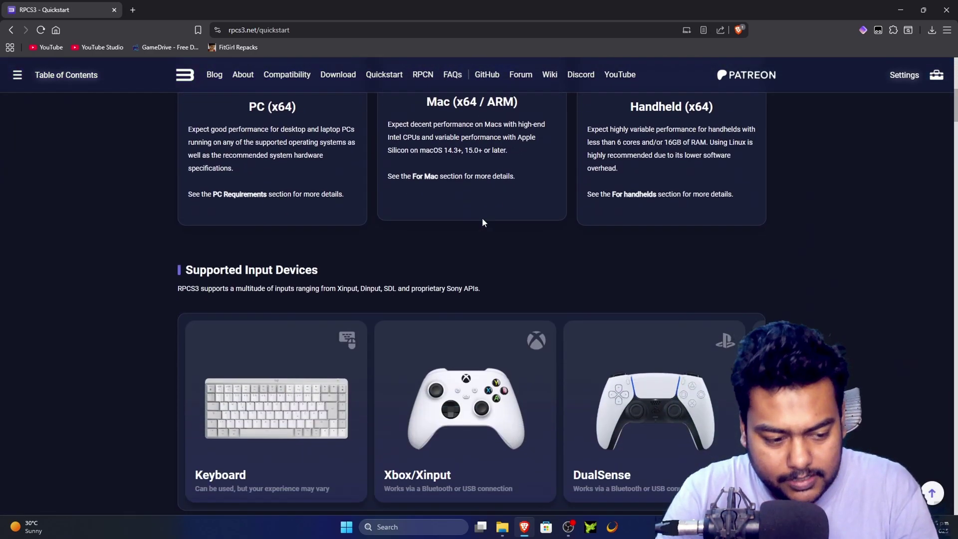
scroll(479, 227, "down", 20)
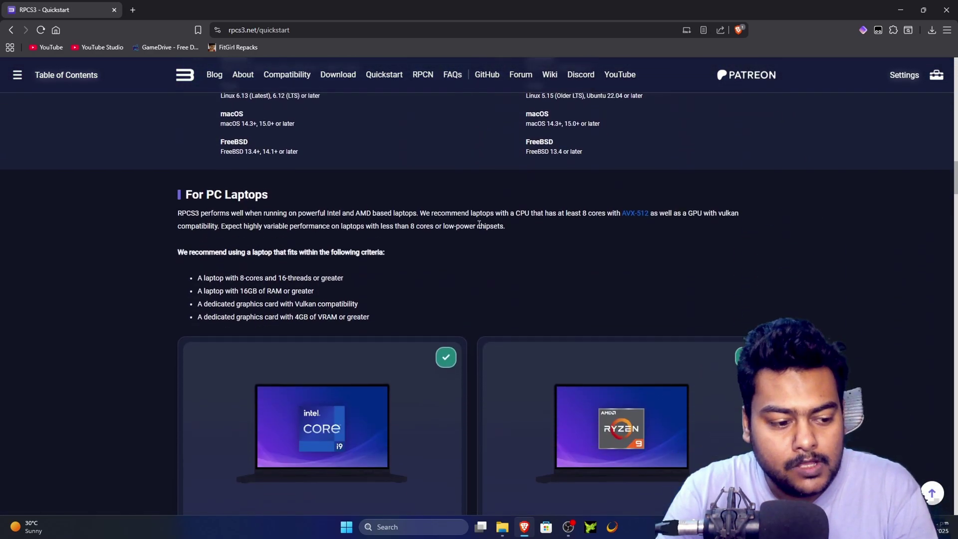
scroll(478, 229, "down", 20)
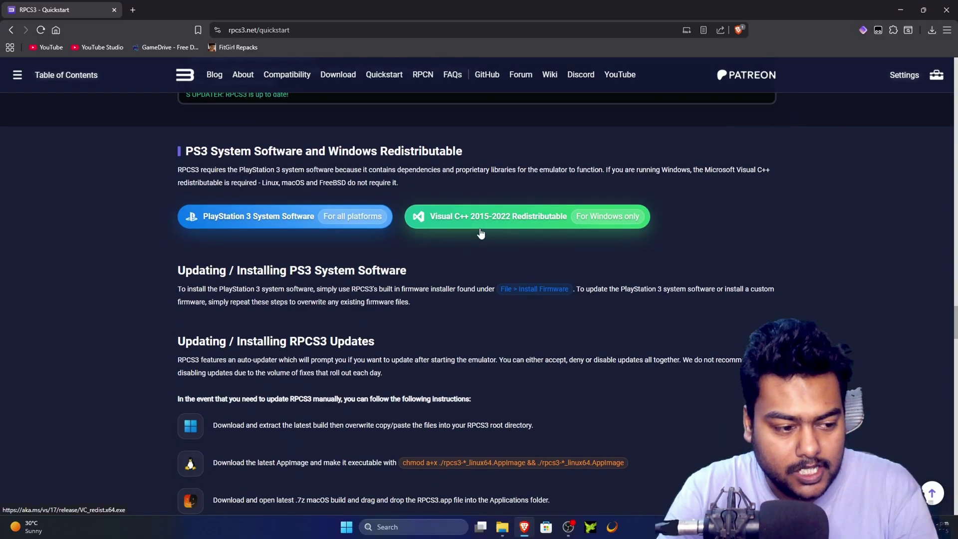
left_click(262, 218)
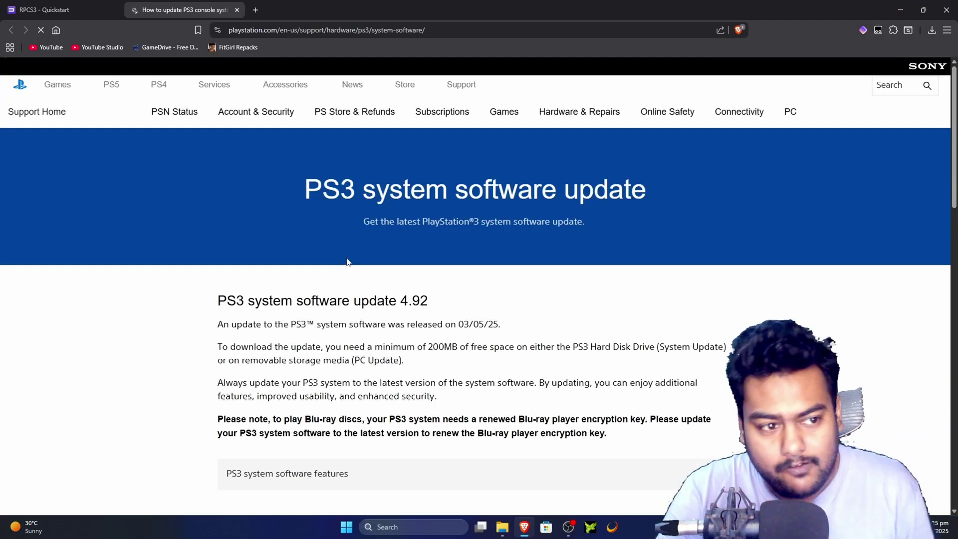
Expand the 'Update using a computer' instructions on the PS3 update page
scroll(475, 279, "down", 4)
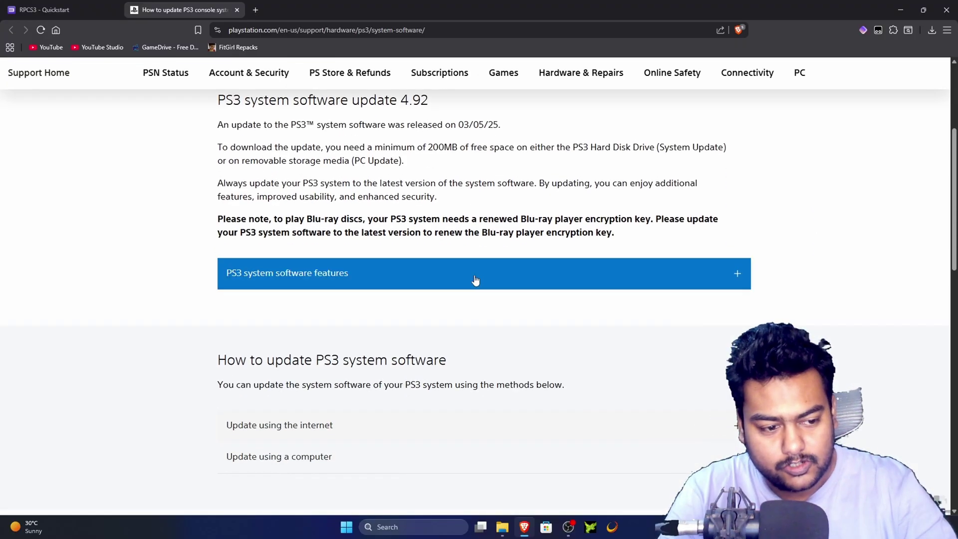
scroll(471, 284, "down", 4)
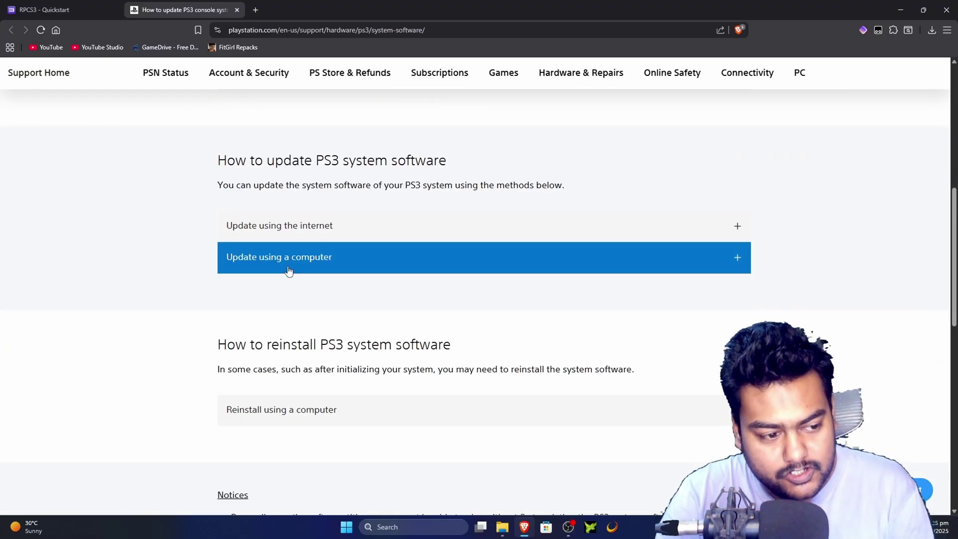
left_click(293, 268)
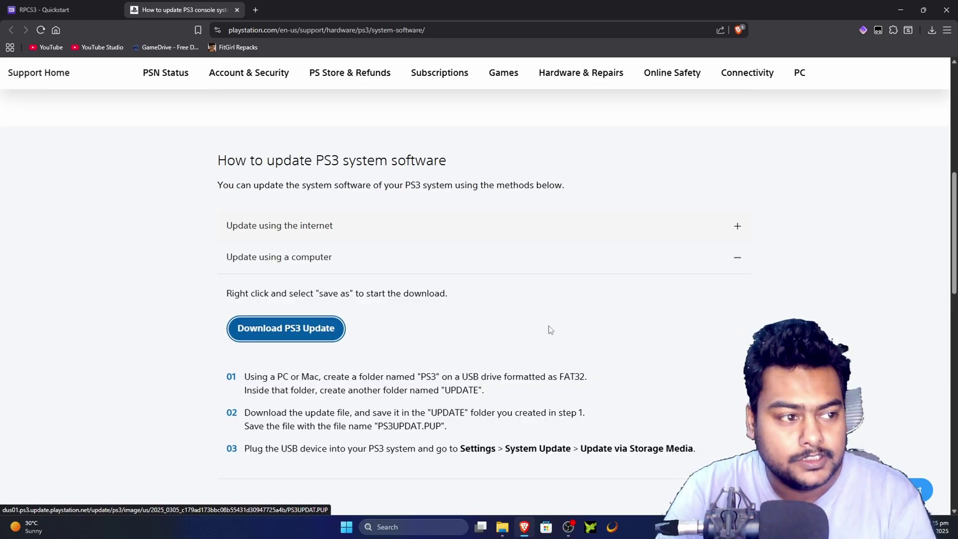
left_click(501, 527)
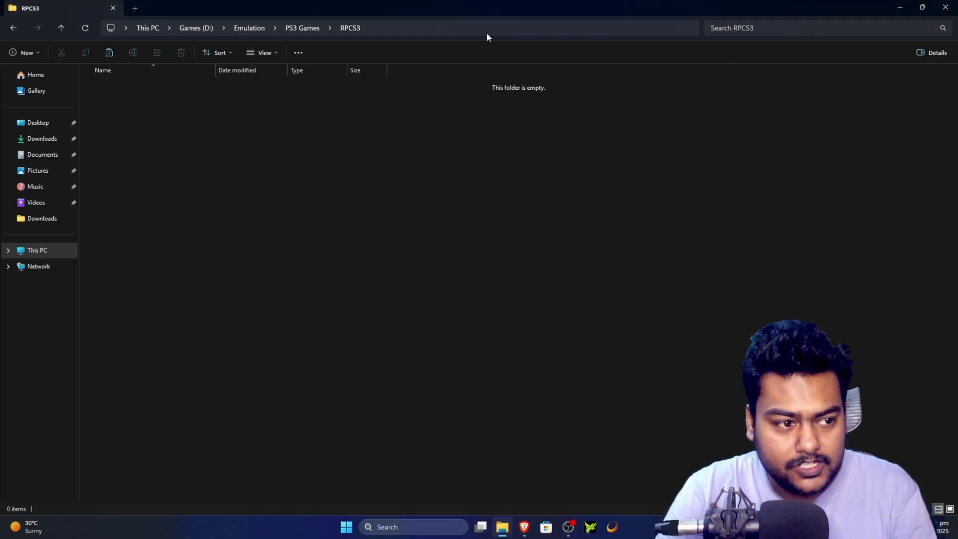
Copy all files from the downloaded RPCS3 archive opened from Brave's downloads
left_click(945, 7)
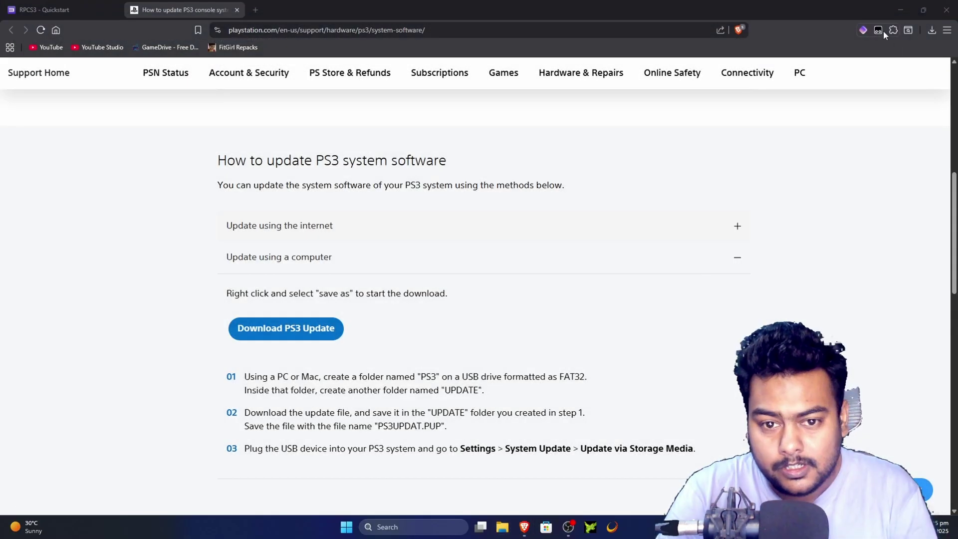
left_click(931, 30)
left_click(884, 74)
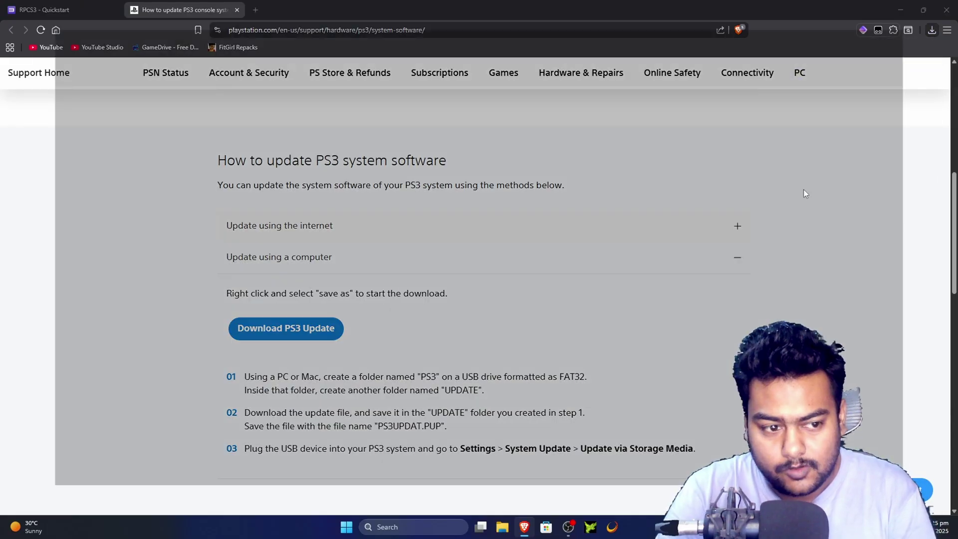
left_click_drag(215, 444, 183, 72)
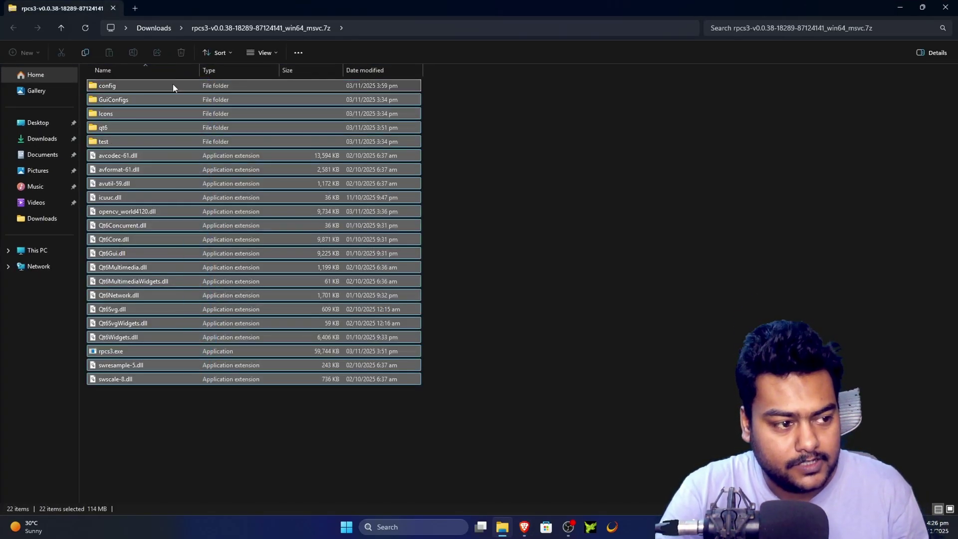
key("ctrl+c")
left_click(539, 271)
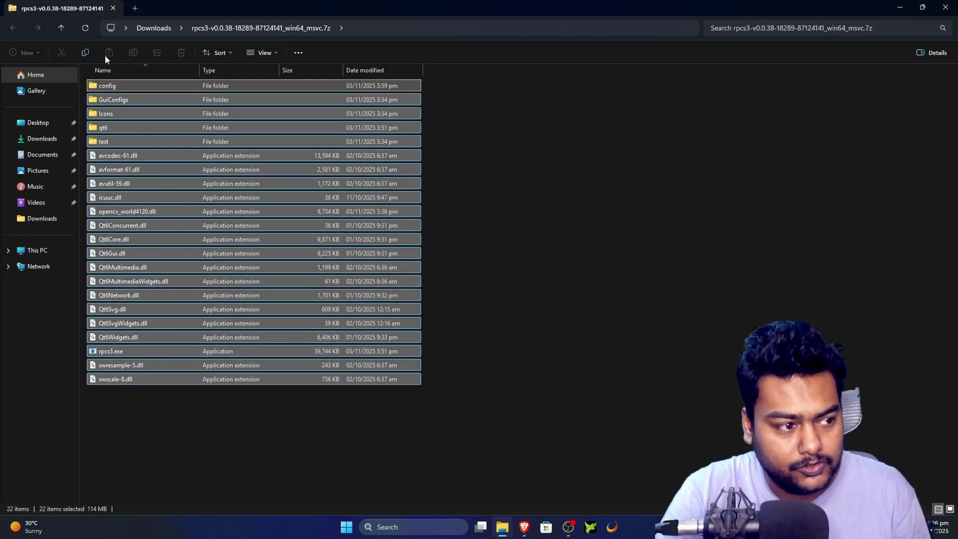
Paste the files into D:\Emulation\PS3 Games\RPCS3 on the Games drive
left_click(37, 250)
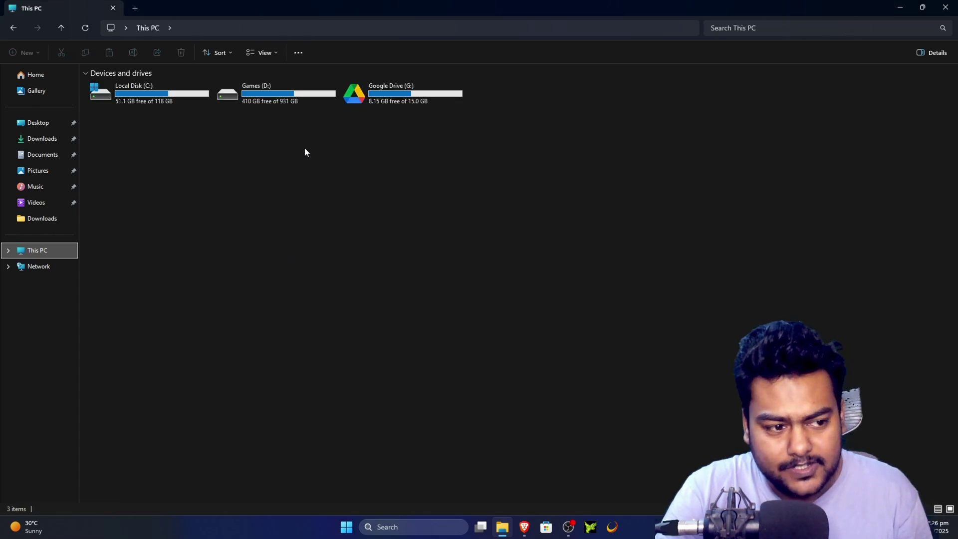
left_click(278, 102)
double_click(279, 102)
double_click(160, 100)
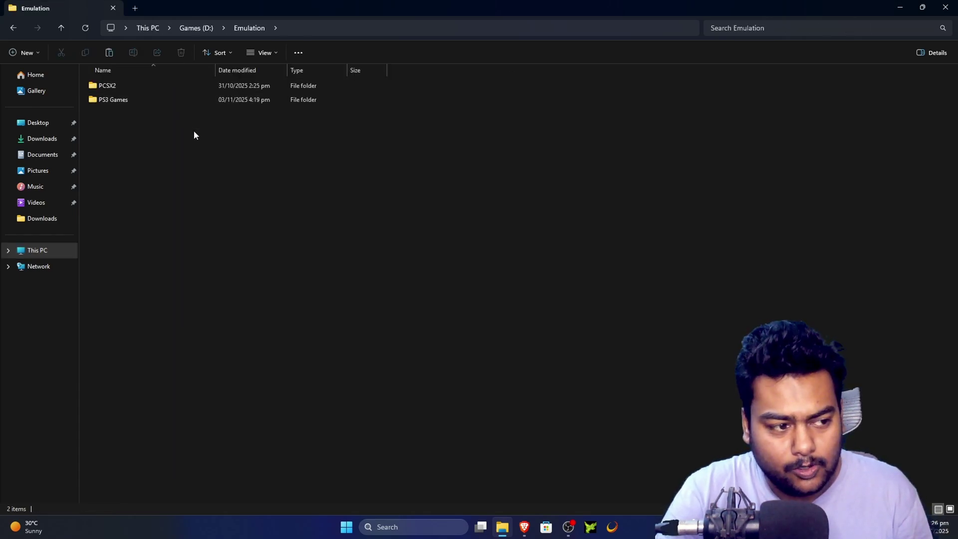
double_click(175, 101)
double_click(188, 100)
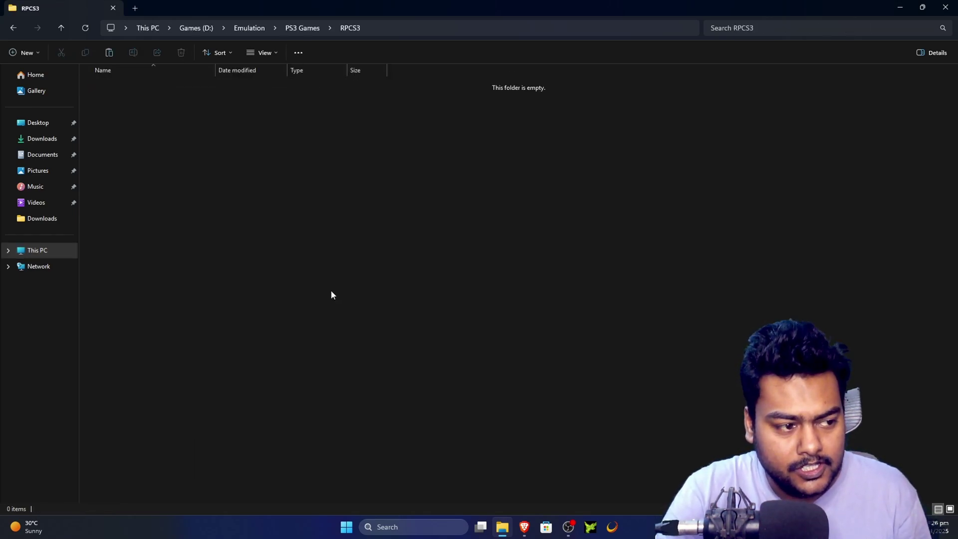
key("ctrl+v")
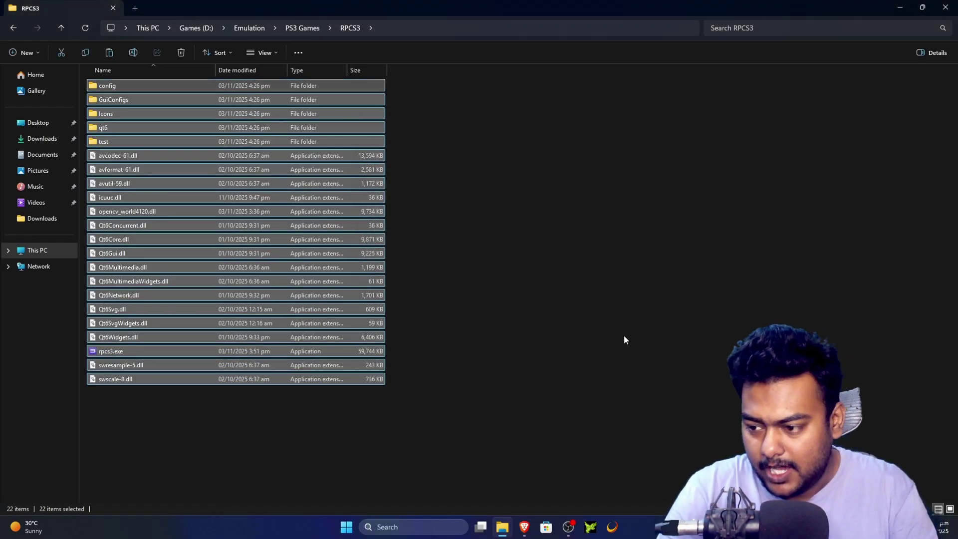
left_click(623, 335)
left_click(524, 526)
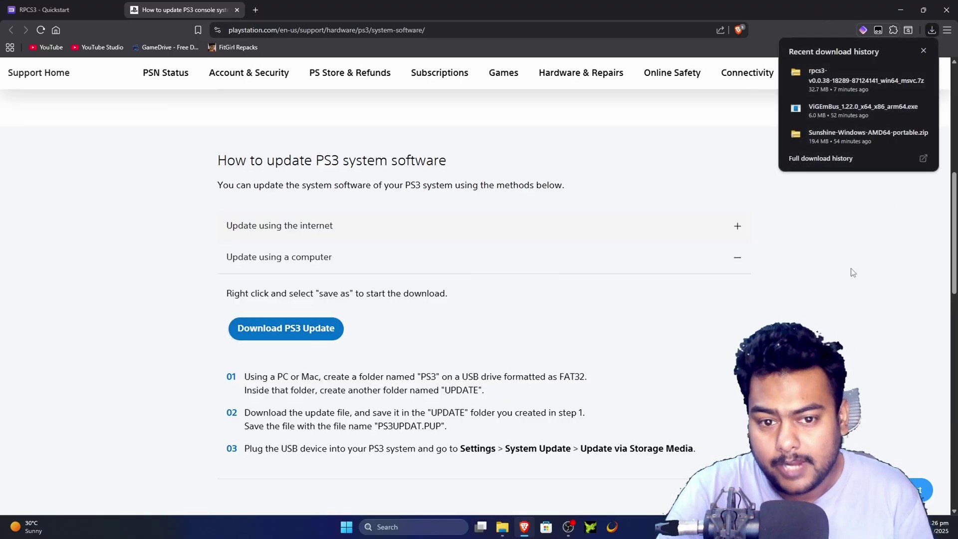
Save and keep PS3UPDAT.PUP from the Download PS3 Update link, then show it in Downloads
right_click(274, 325)
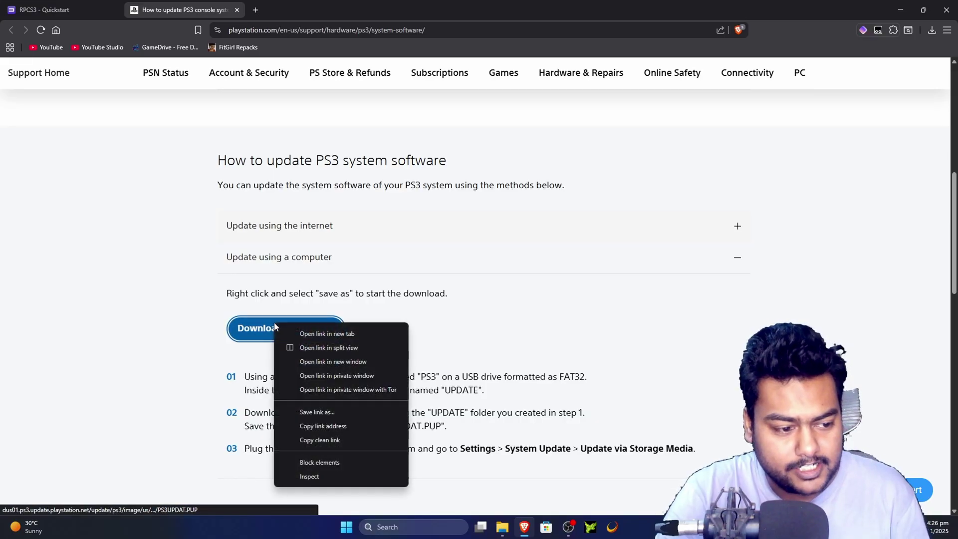
left_click(339, 411)
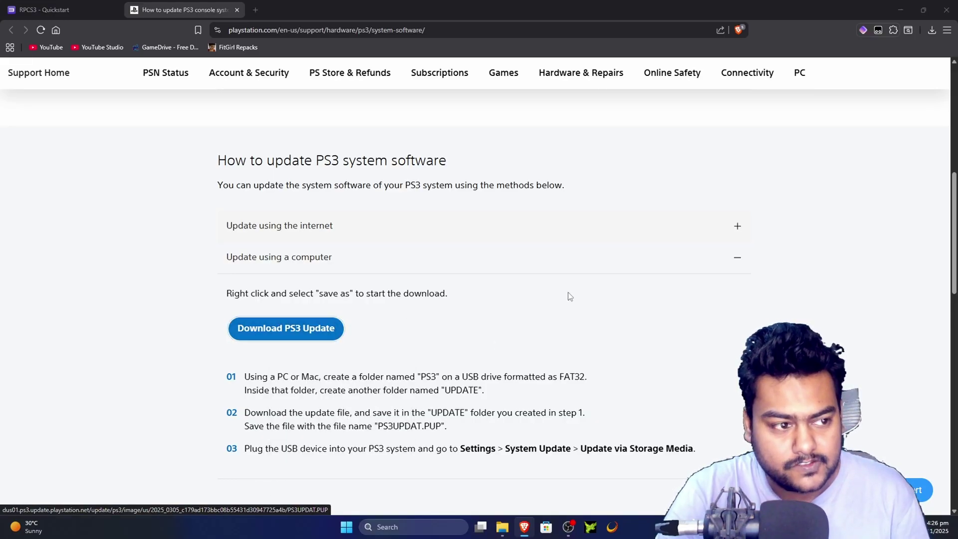
left_click(405, 248)
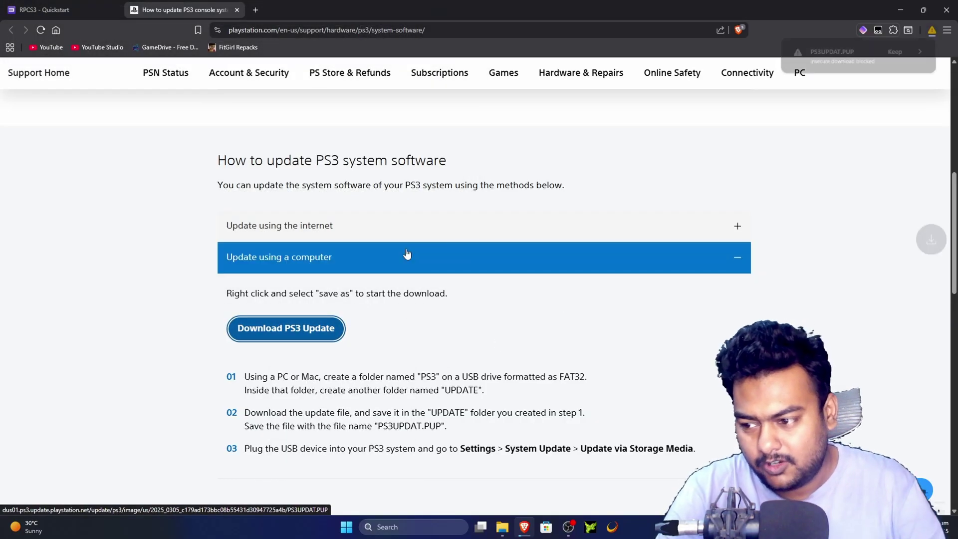
left_click(894, 52)
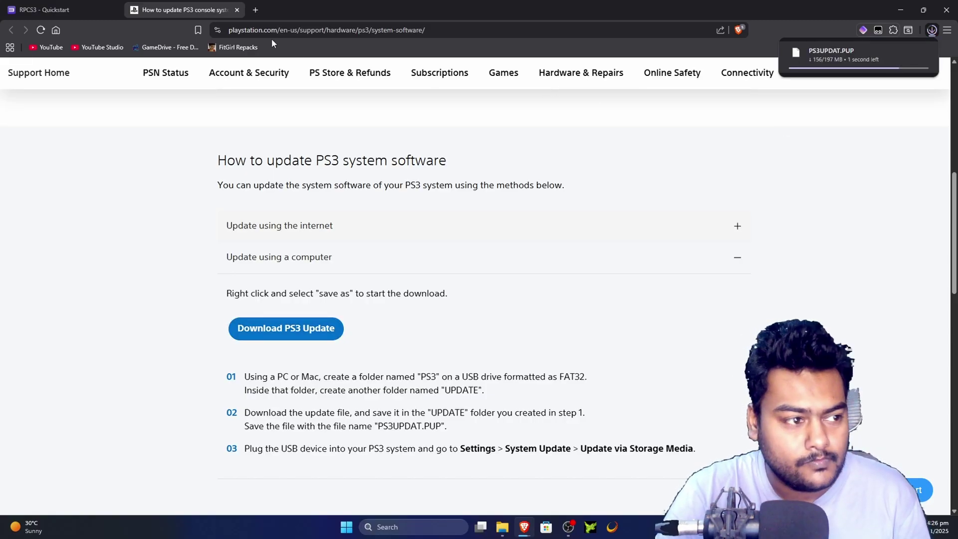
middle_click(219, 11)
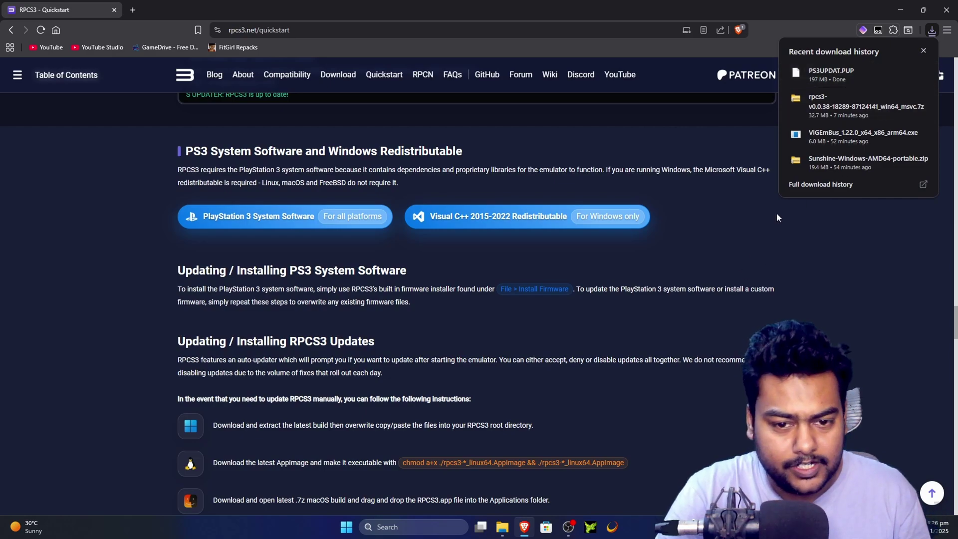
left_click(886, 72)
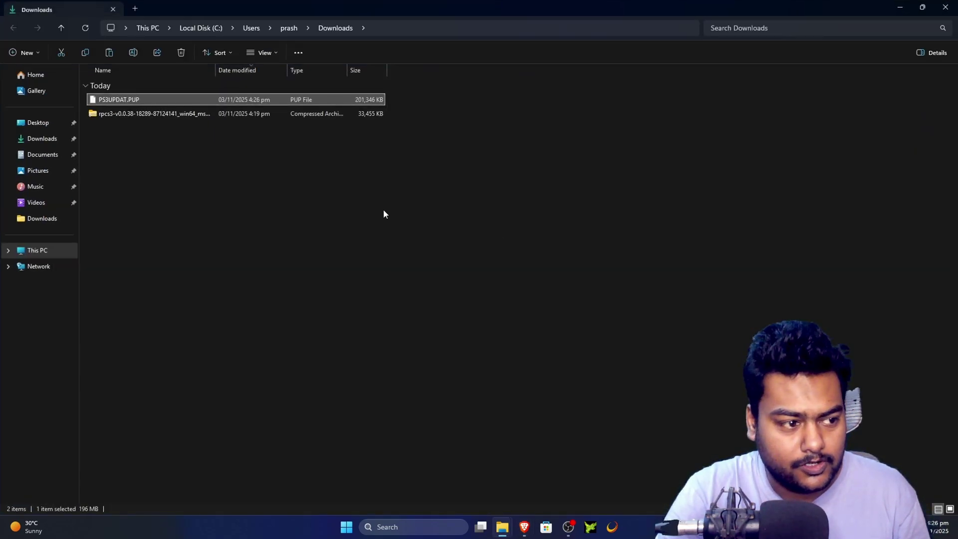
Run rpcs3.exe from the RPCS3 folder, allowing it past the Windows security warning
left_click_drag(442, 5, 718, 120)
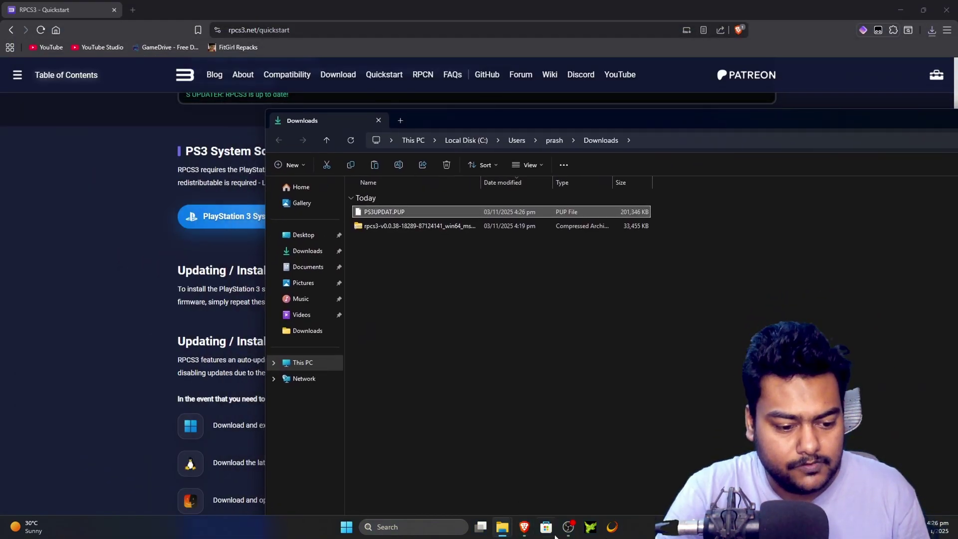
mouse_move(503, 528)
left_click(482, 481)
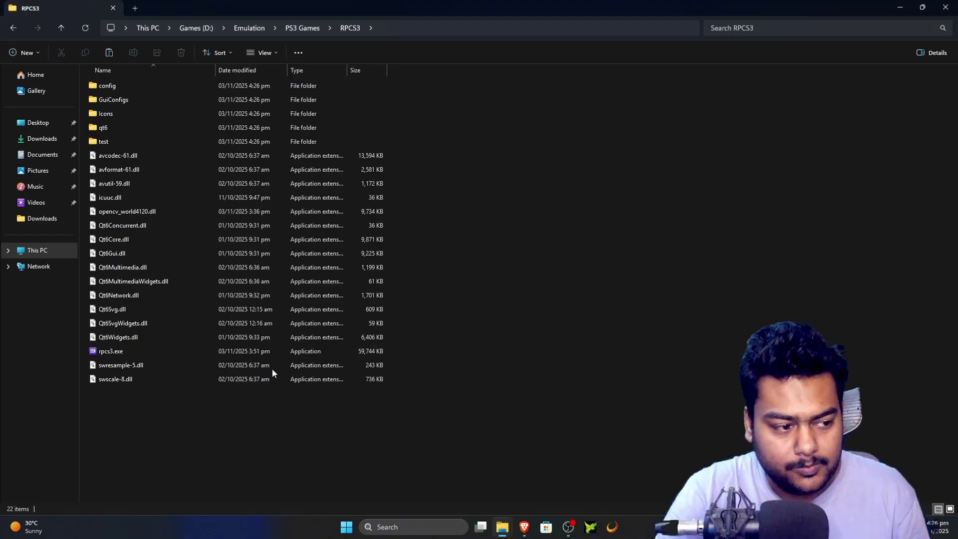
left_click(115, 354)
double_click(115, 354)
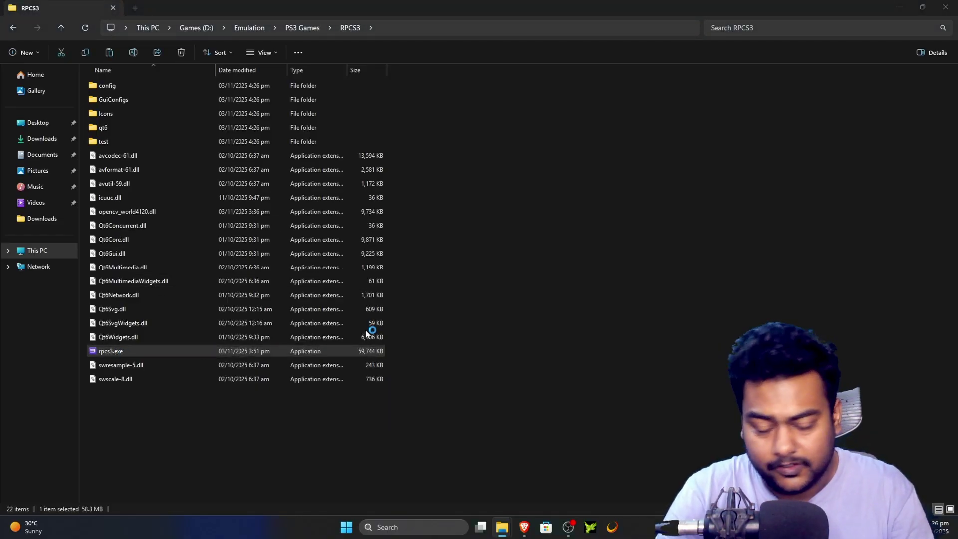
left_click(374, 190)
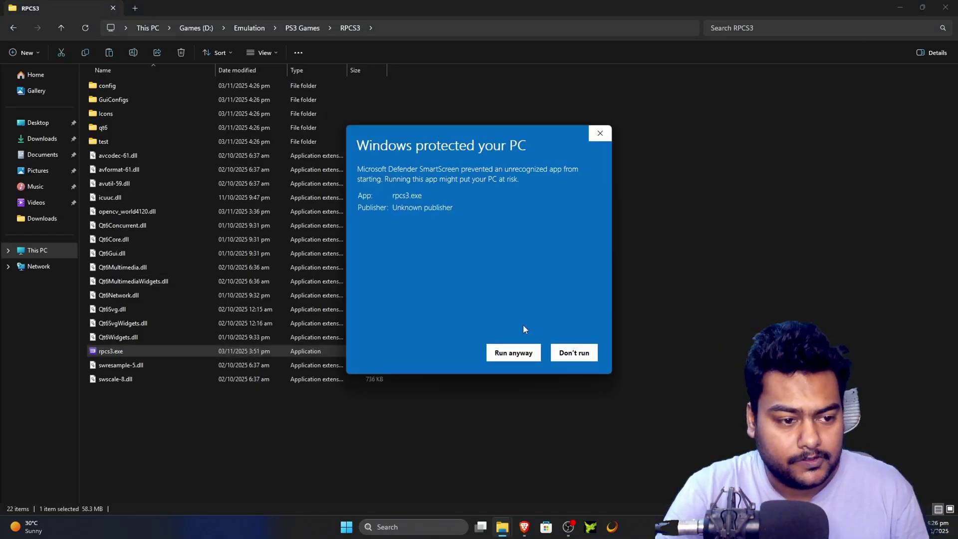
left_click(509, 354)
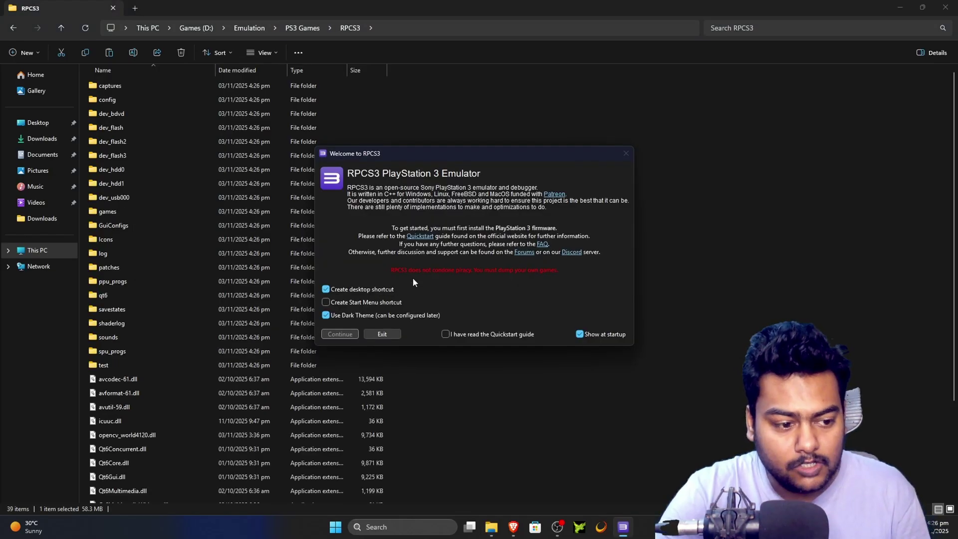
Tick 'I have read the Quickstart guide' and continue past the welcome screen
left_click(516, 336)
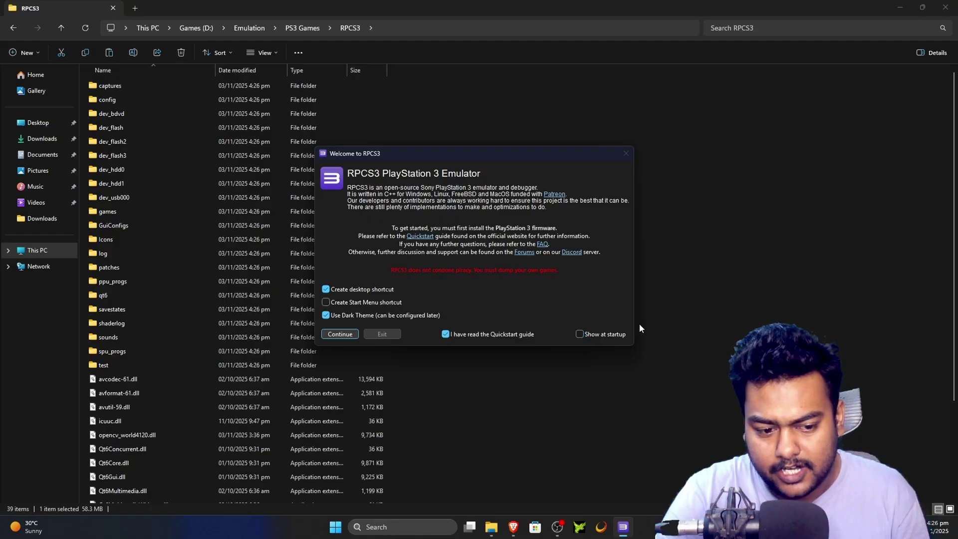
left_click_drag(470, 148, 575, 146)
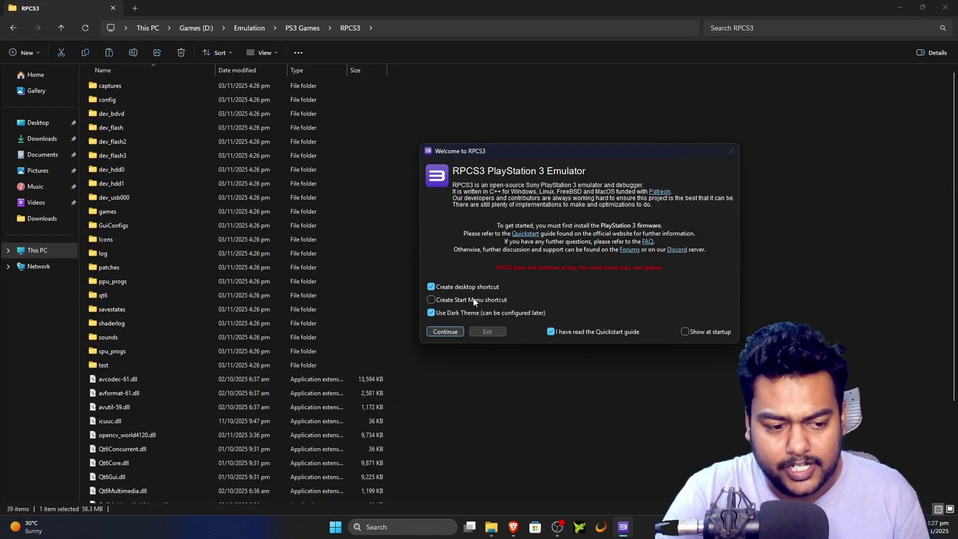
left_click(452, 326)
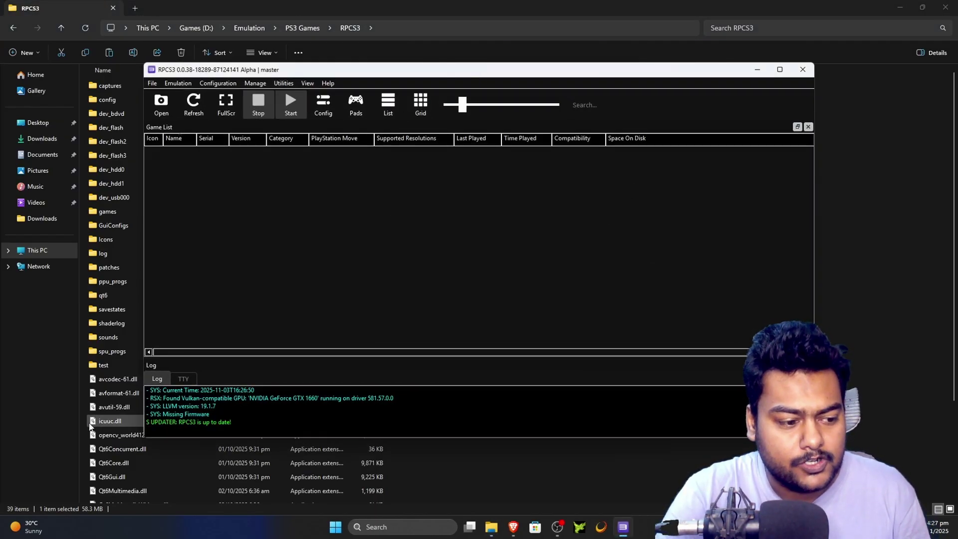
Drop PS3UPDAT.PUP from Downloads onto RPCS3 and confirm the firmware installation
left_click_drag(221, 418, 163, 414)
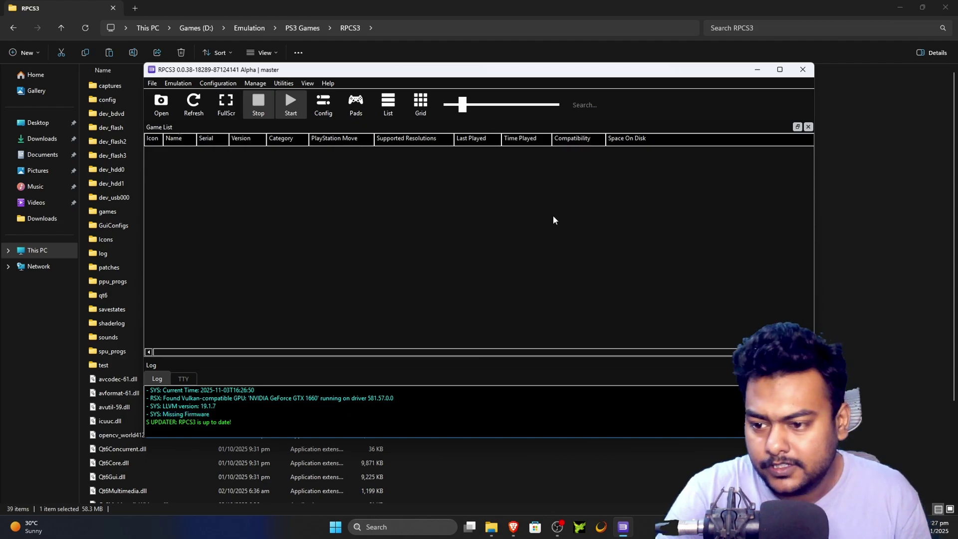
key("alt+Tab")
left_click_drag(521, 133, 723, 103)
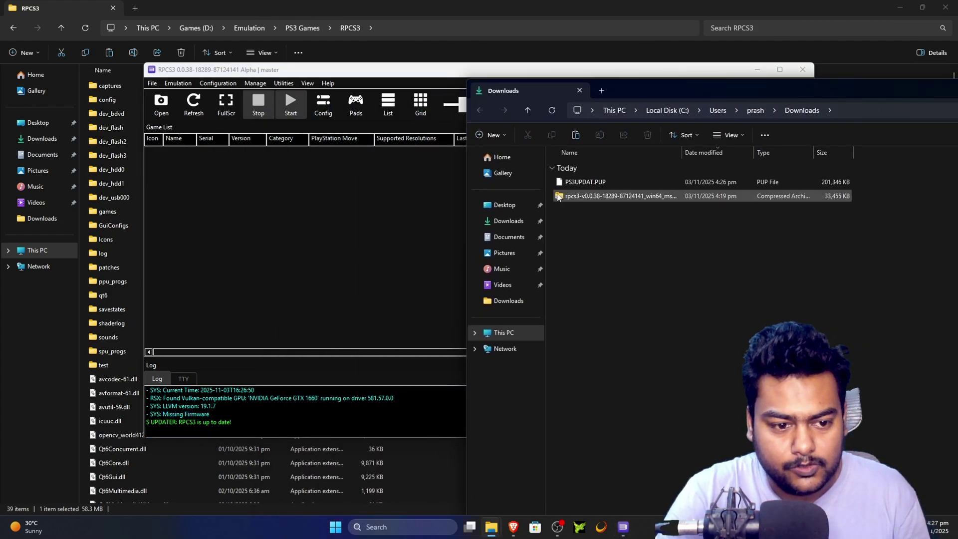
left_click(624, 180)
left_click_drag(594, 184, 325, 222)
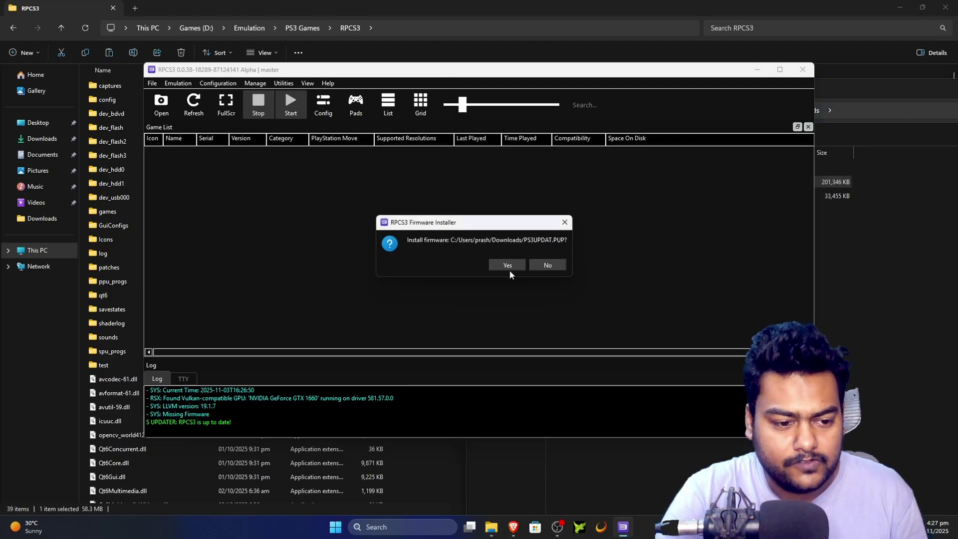
left_click(547, 265)
left_click(152, 82)
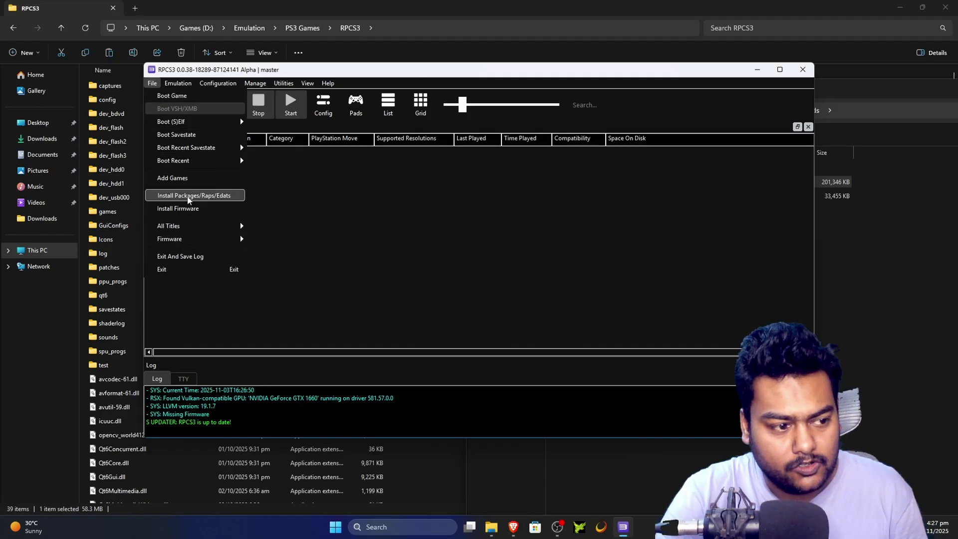
left_click(829, 285)
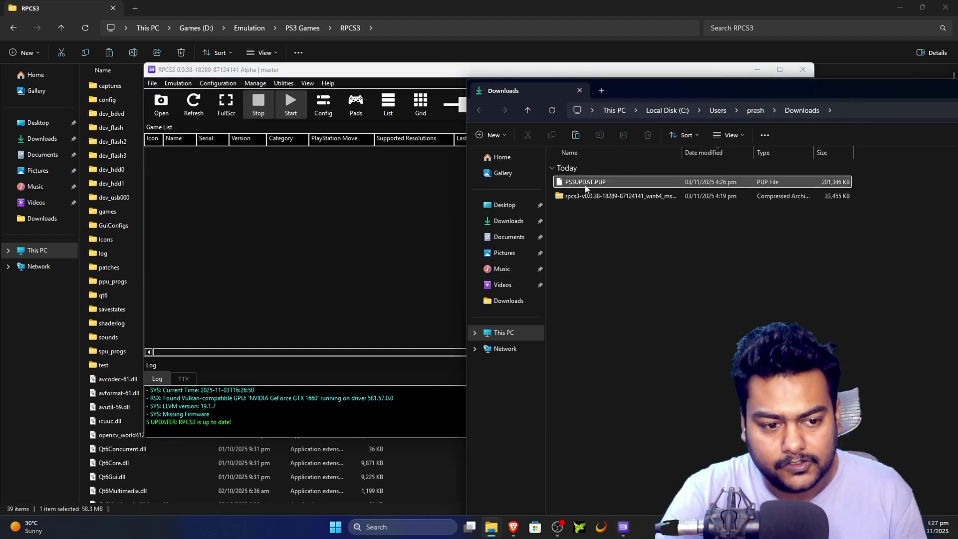
left_click_drag(585, 181, 429, 233)
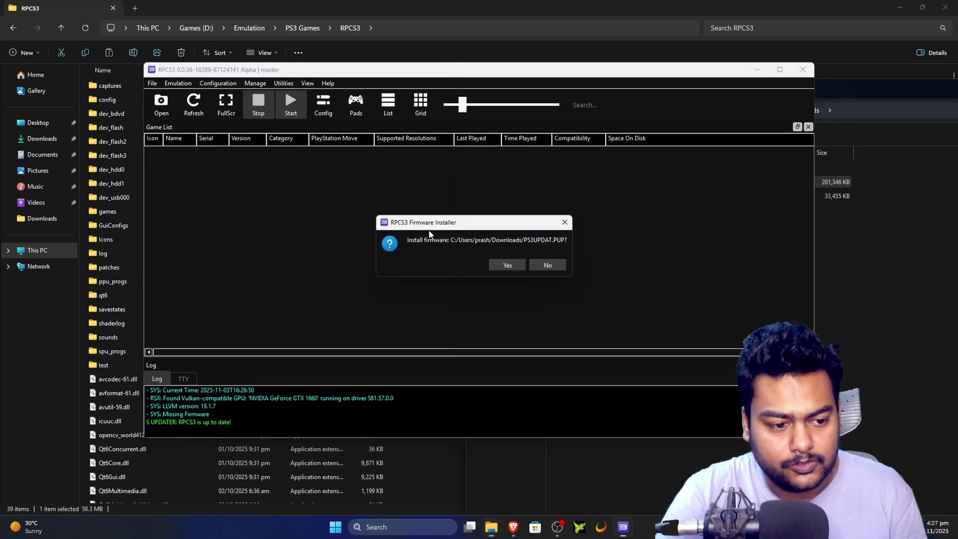
left_click(507, 265)
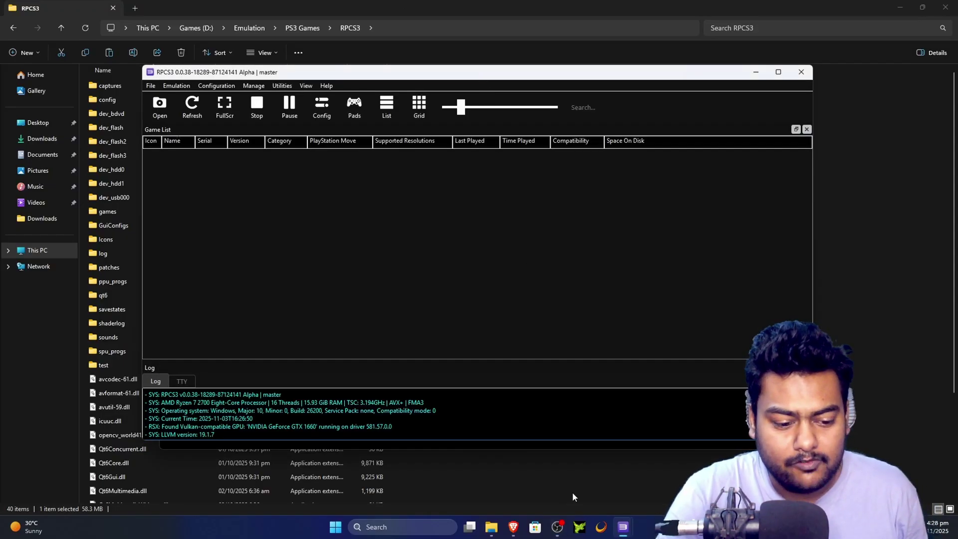
Review the Recommended and Minimum requirements on rpcs3.net's quickstart page, then return to RPCS3
left_click(513, 526)
scroll(216, 249, "up", 5)
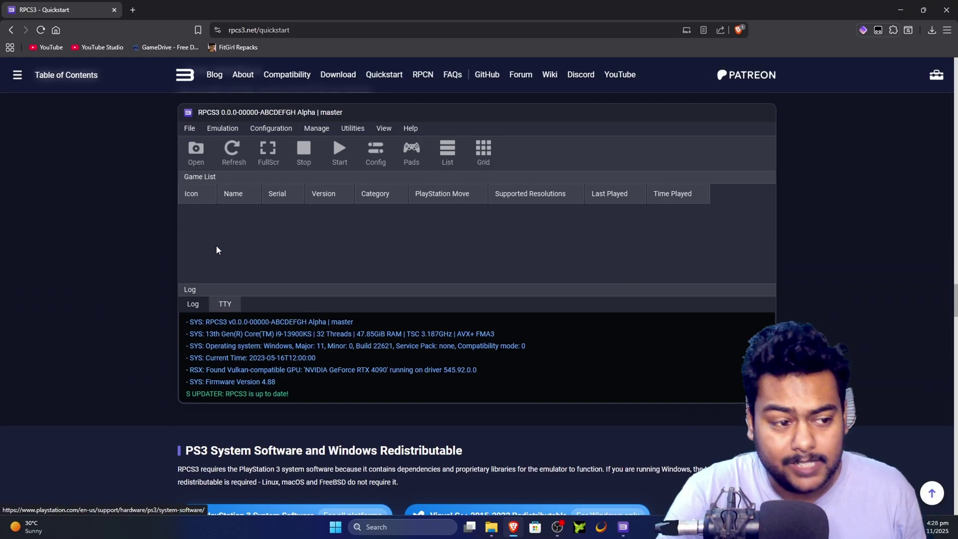
scroll(216, 249, "up", 10)
scroll(342, 297, "up", 5)
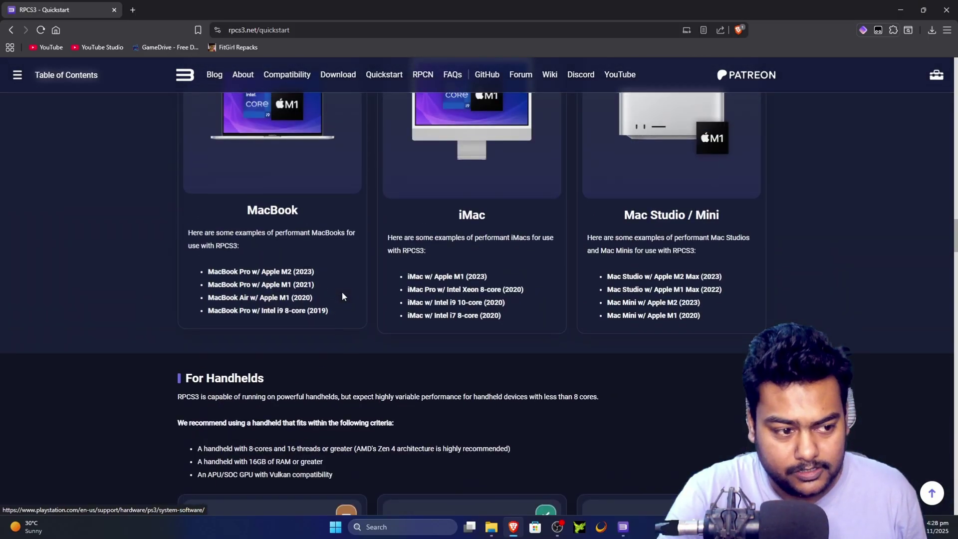
scroll(342, 296, "up", 10)
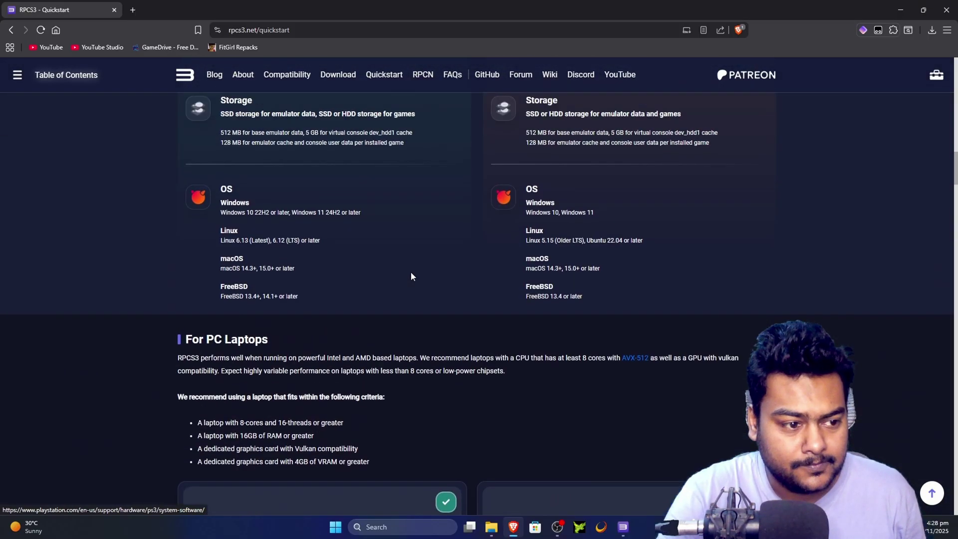
scroll(411, 272, "up", 3)
scroll(460, 408, "up", 4)
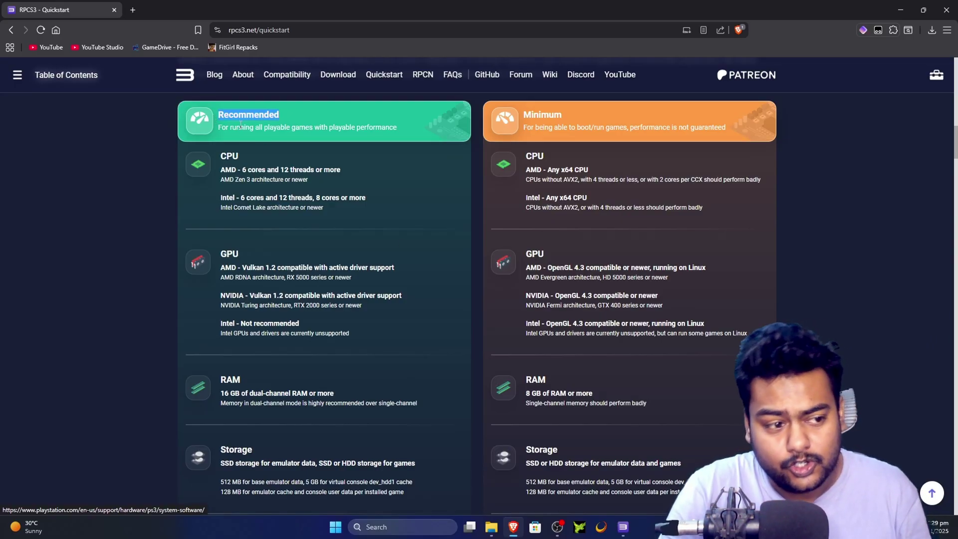
left_click(363, 131)
left_click_drag(558, 126, 525, 127)
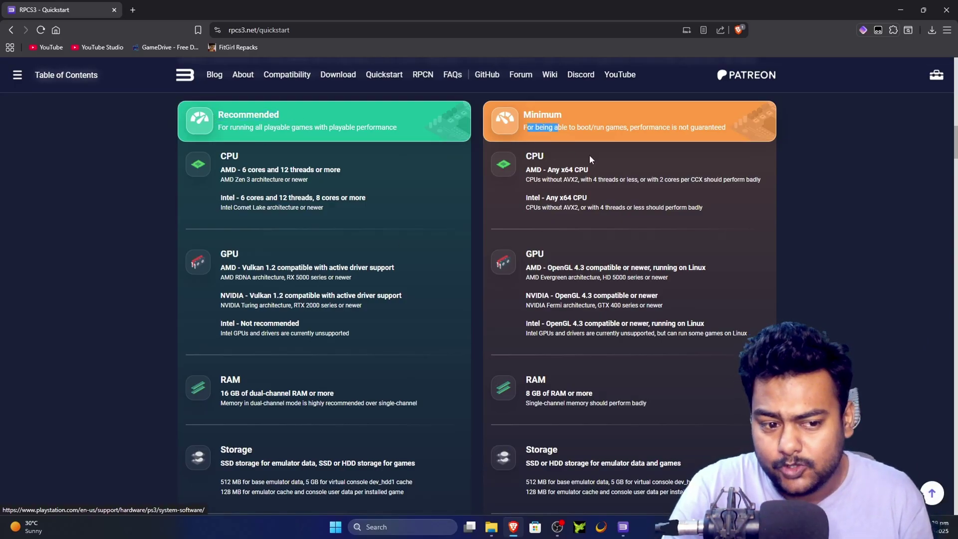
left_click(615, 175)
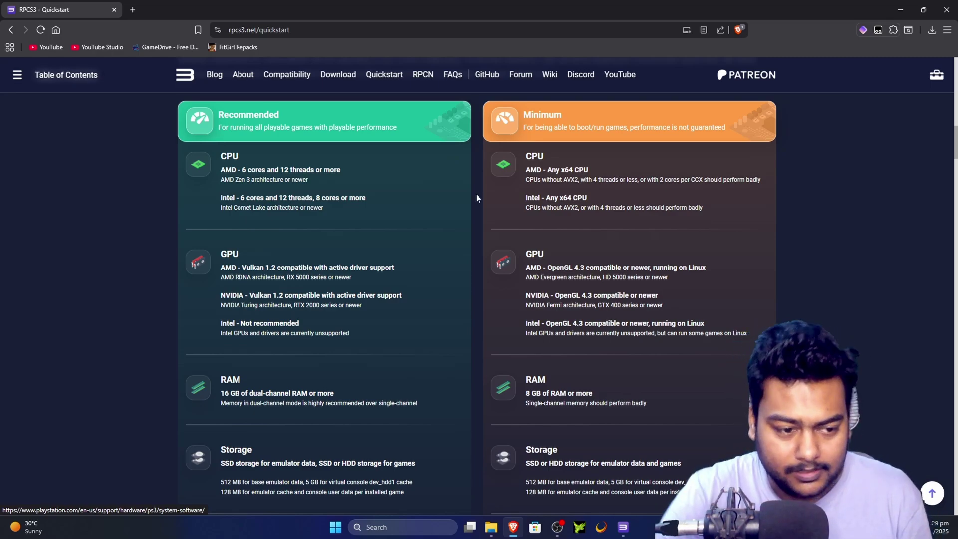
left_click(630, 524)
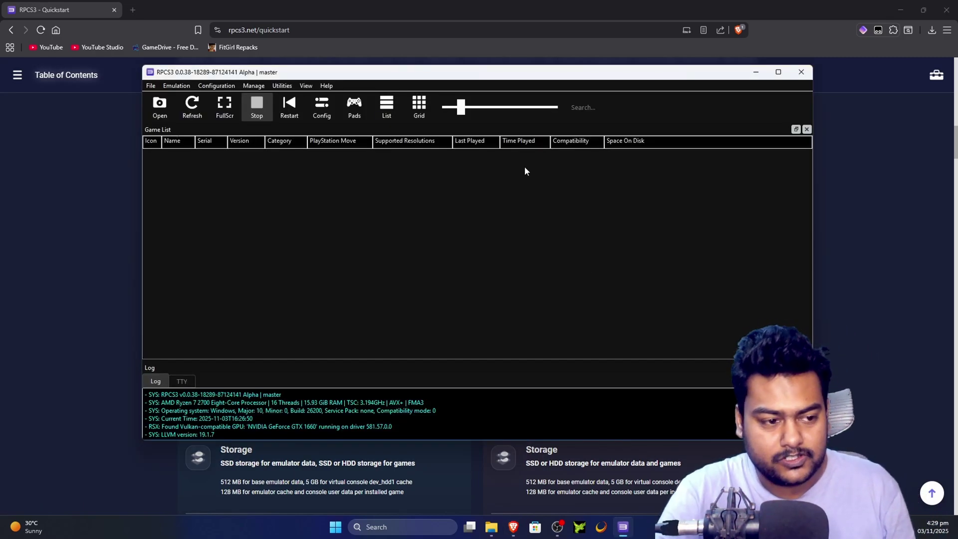
Maximise RPCS3 and download the latest patches from Manage > Game Patches
left_click(777, 72)
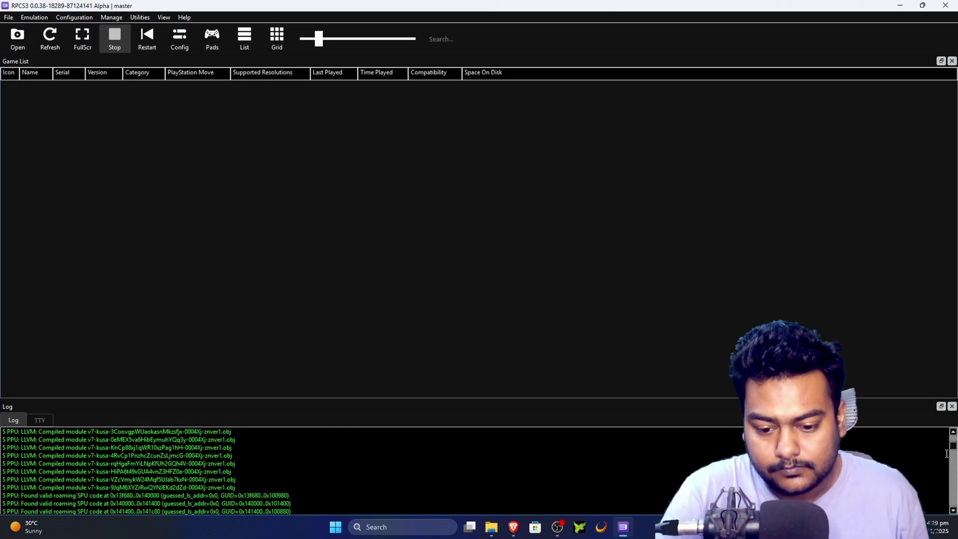
left_click_drag(953, 445, 953, 504)
left_click(111, 16)
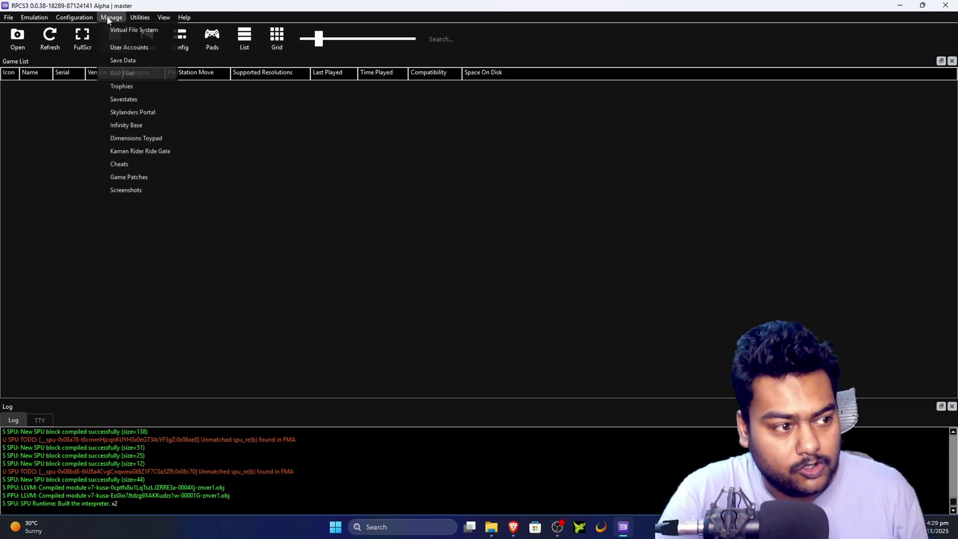
left_click(141, 178)
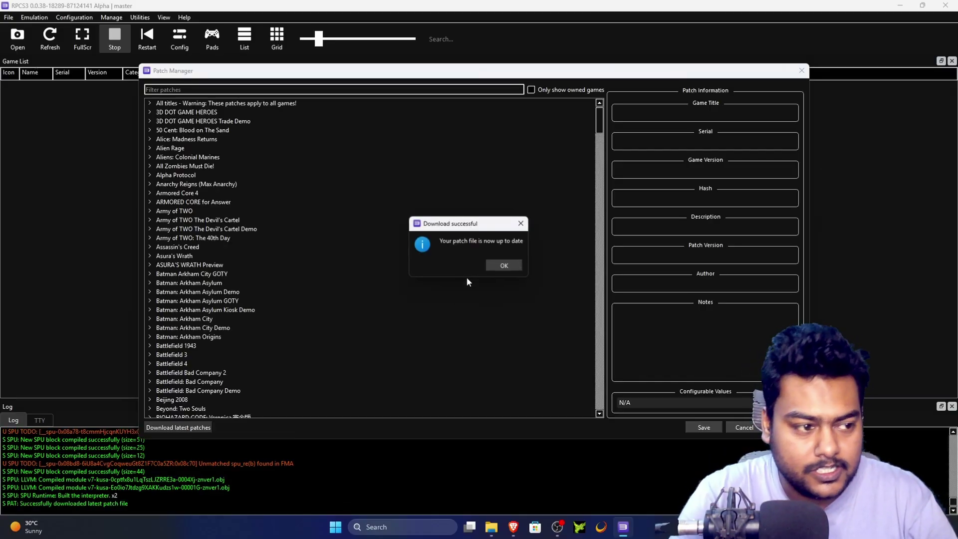
left_click(501, 265)
Filter the patch list to 'Only show owned games' and save
scroll(588, 316, "down", 20)
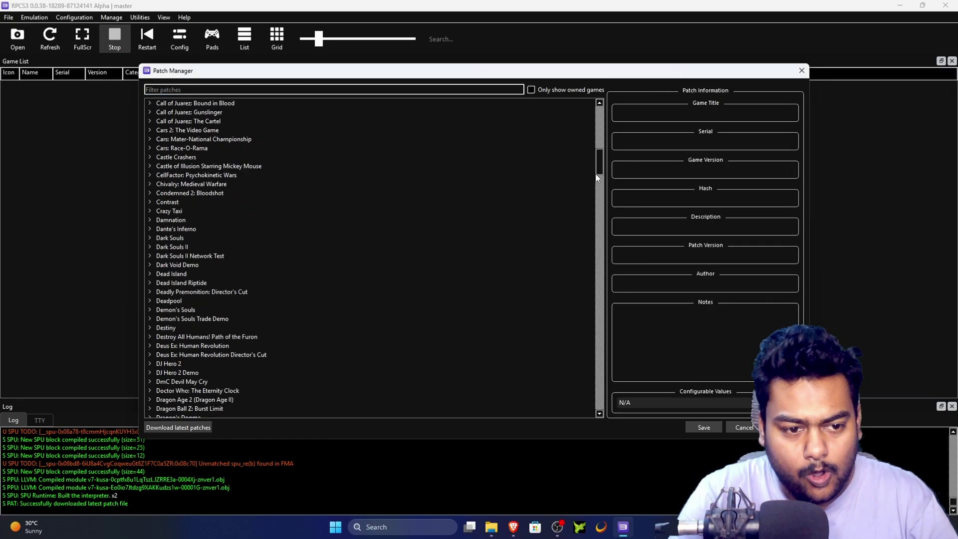
scroll(593, 279, "up", 10)
left_click_drag(599, 294, 610, 113)
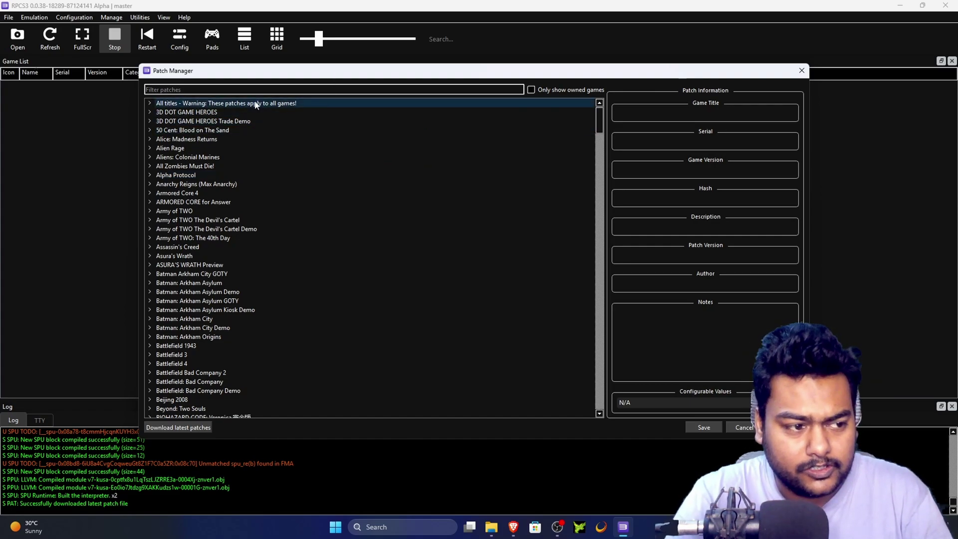
left_click(530, 90)
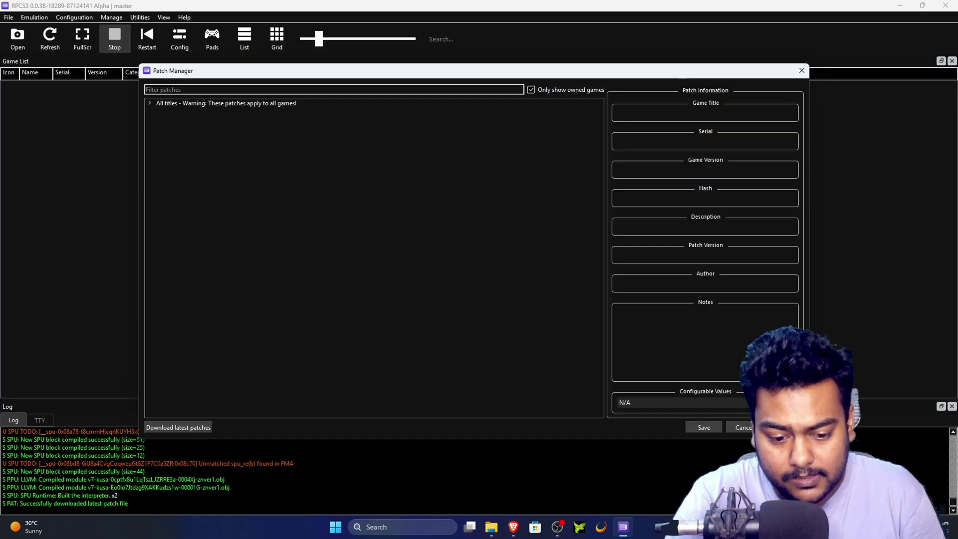
left_click(711, 430)
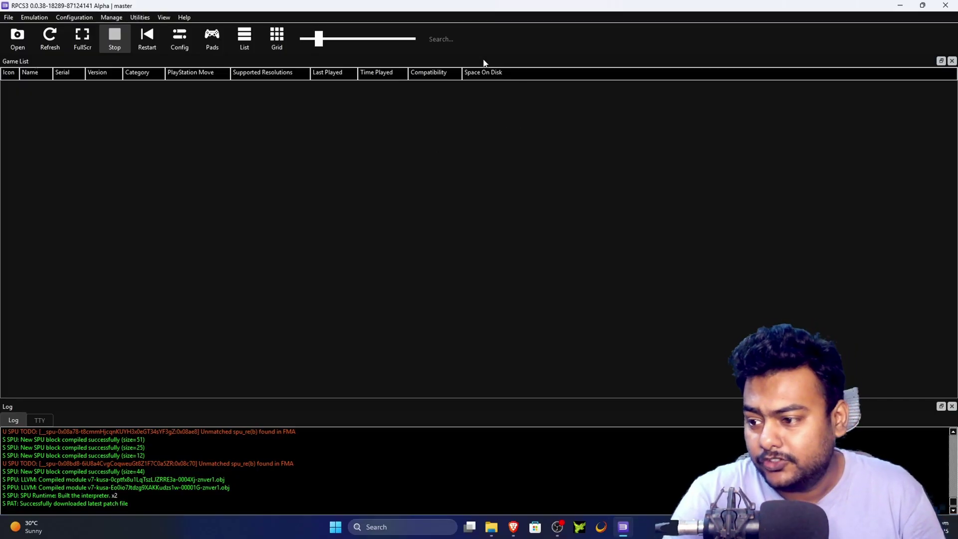
In Manage > Virtual File System, start adding a new games directory
left_click(107, 20)
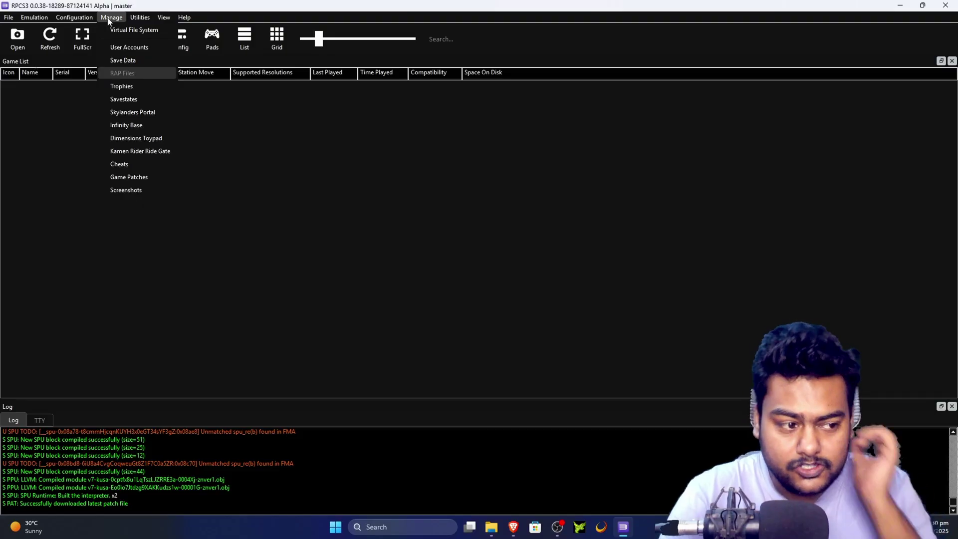
left_click(134, 31)
left_click_drag(504, 170, 524, 154)
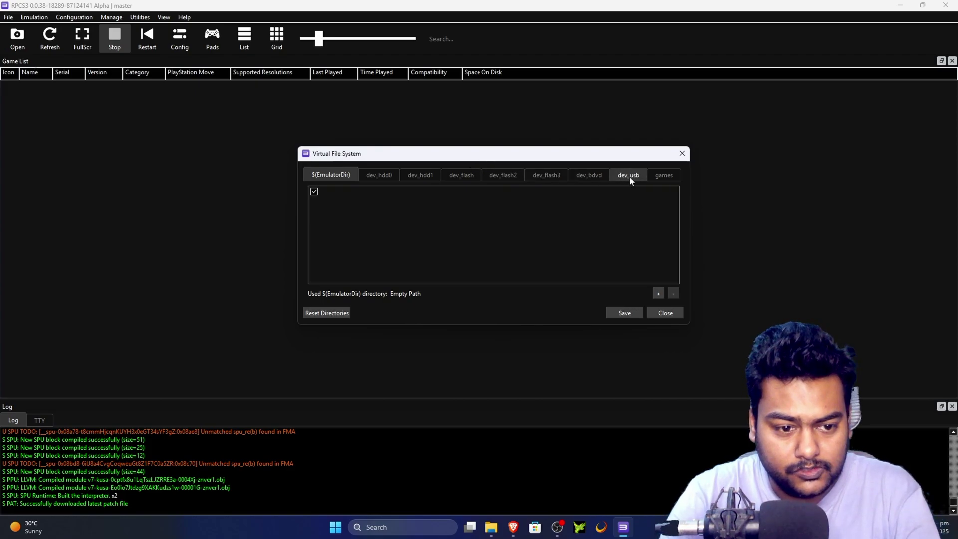
left_click(663, 175)
left_click(375, 192)
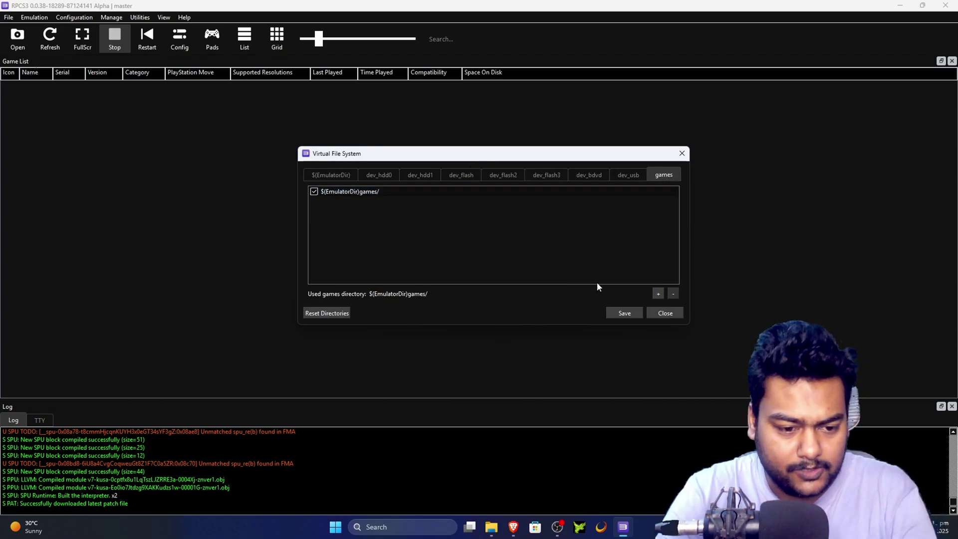
left_click(656, 295)
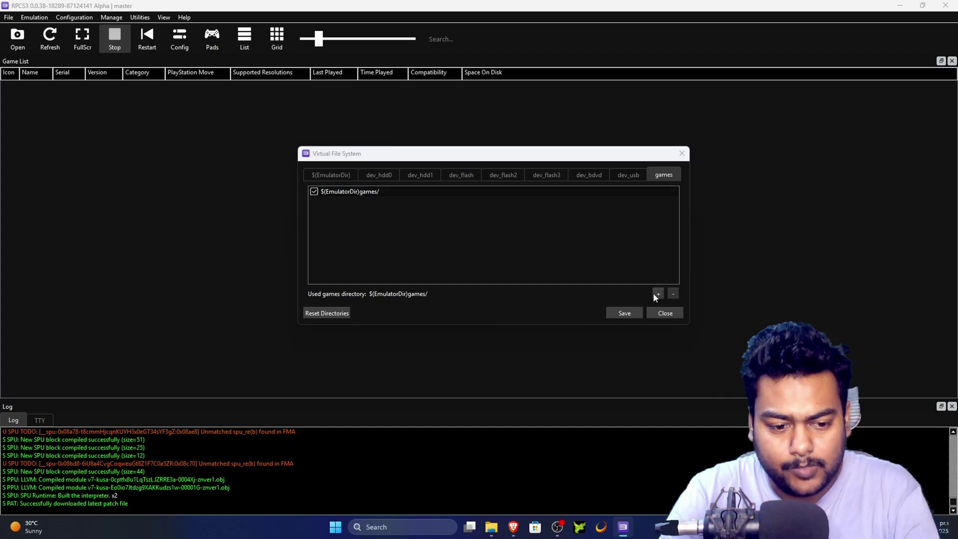
Choose D:/Emulation/PS3 Games/ as the used games directory and save
left_click(337, 339)
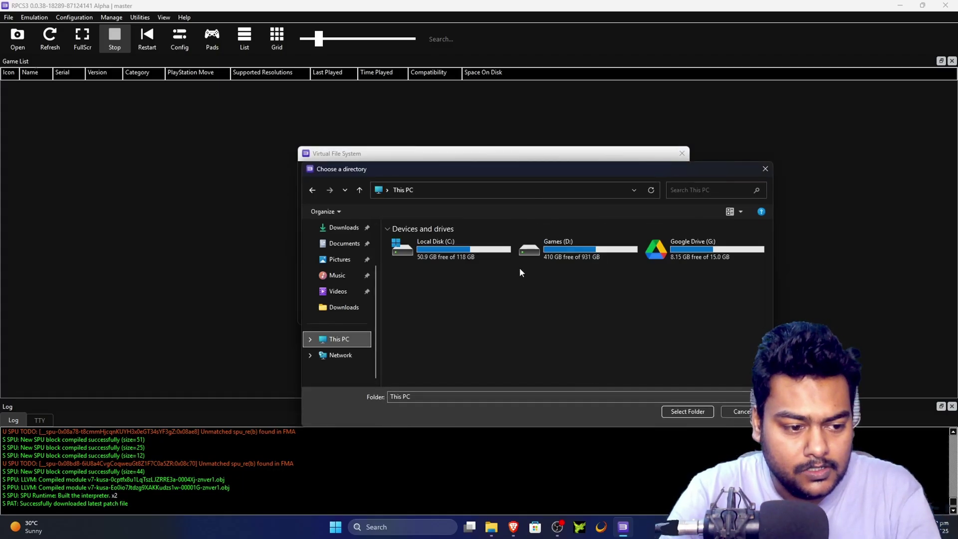
double_click(557, 256)
double_click(433, 252)
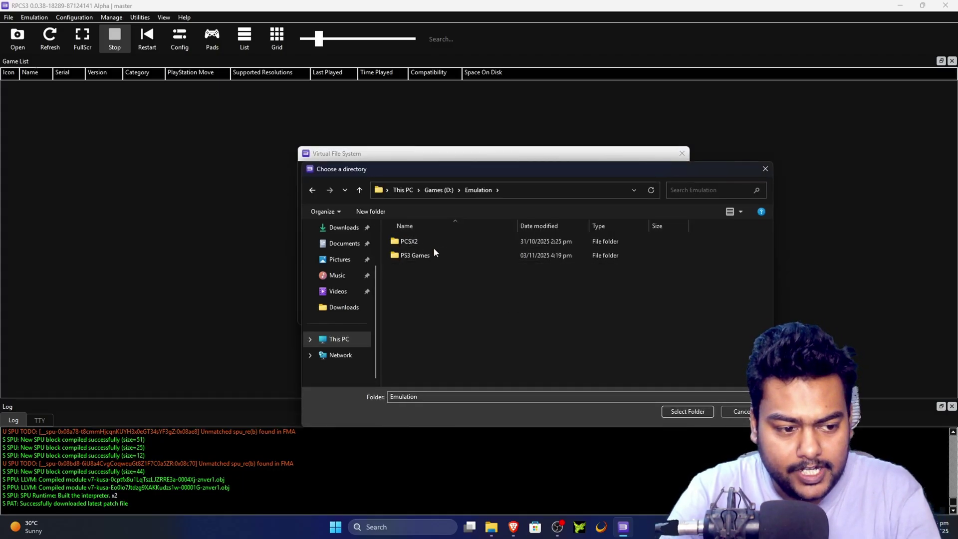
double_click(419, 255)
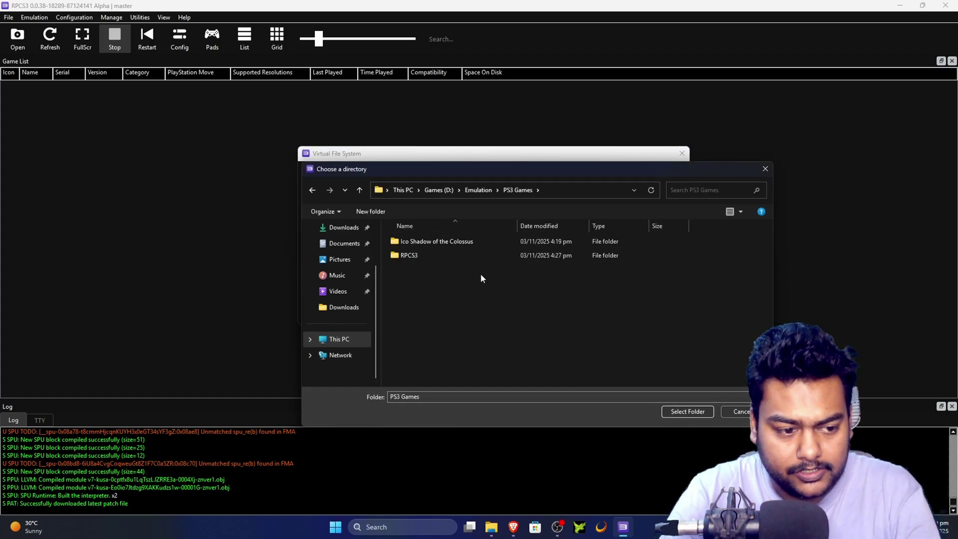
left_click(694, 415)
left_click(314, 200)
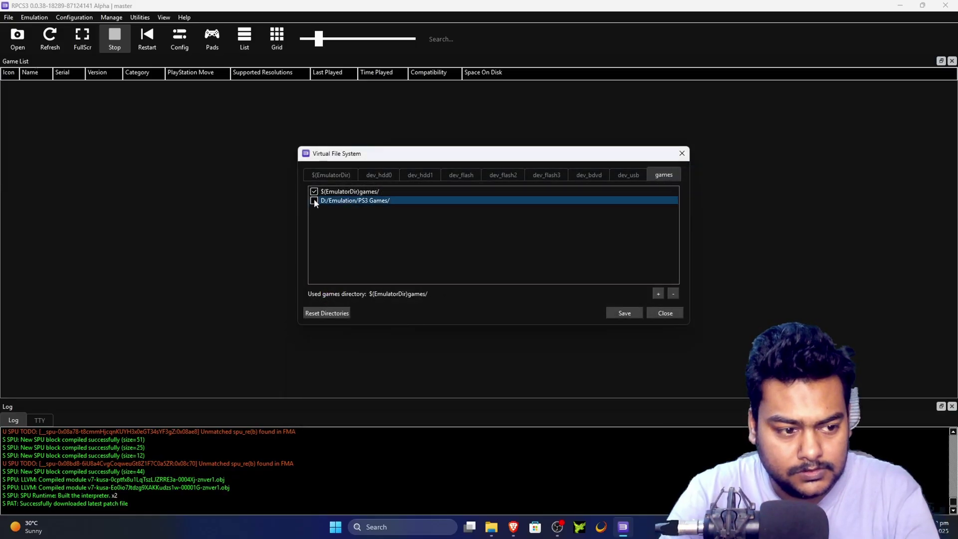
left_click(314, 200)
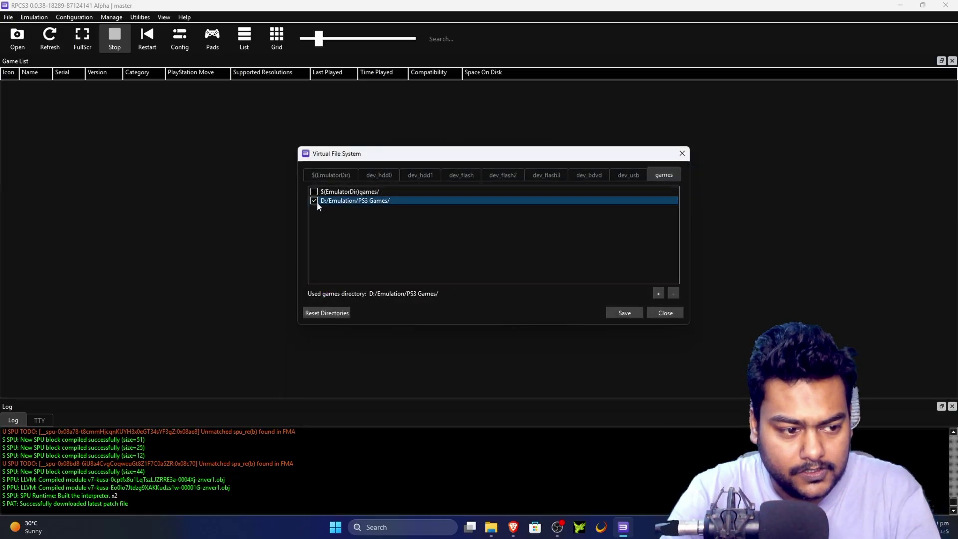
left_click(621, 314)
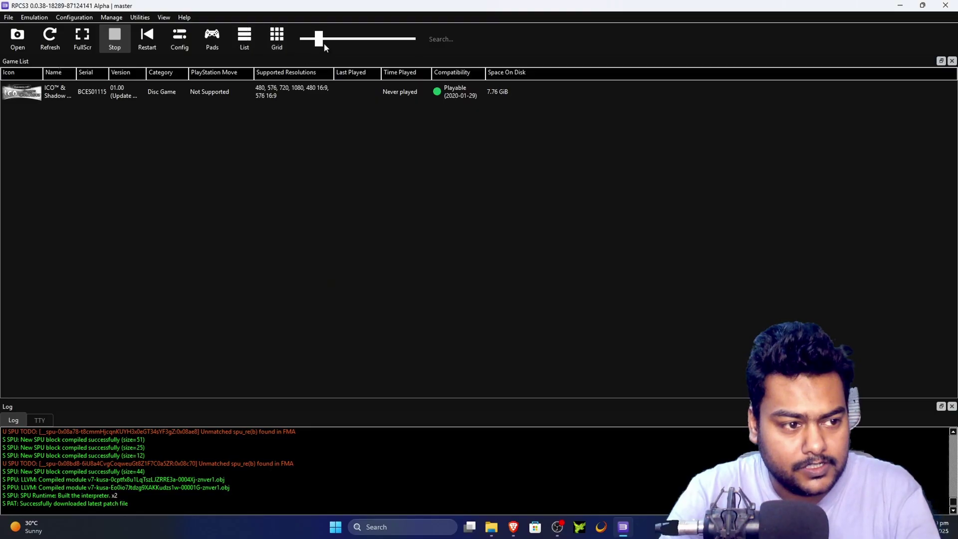
Enlarge the game list icons with the size slider and select ICO & Shadow of the Colossus
left_click_drag(326, 43, 390, 43)
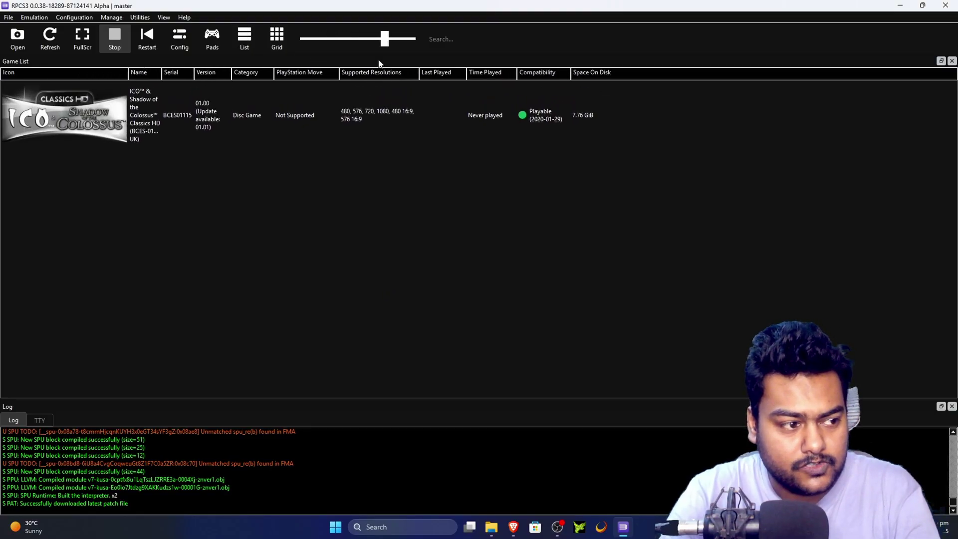
left_click(89, 108)
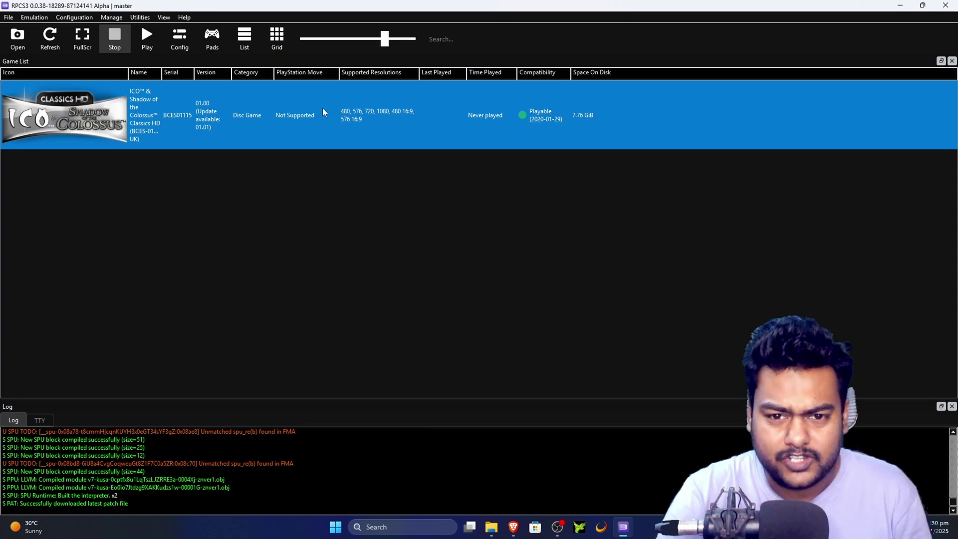
right_click(212, 102)
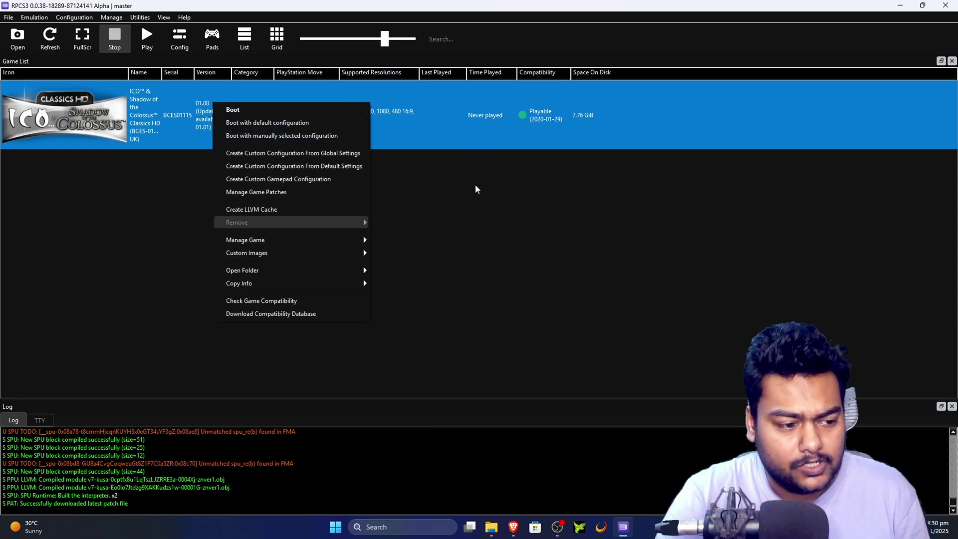
left_click(475, 185)
left_click(218, 102)
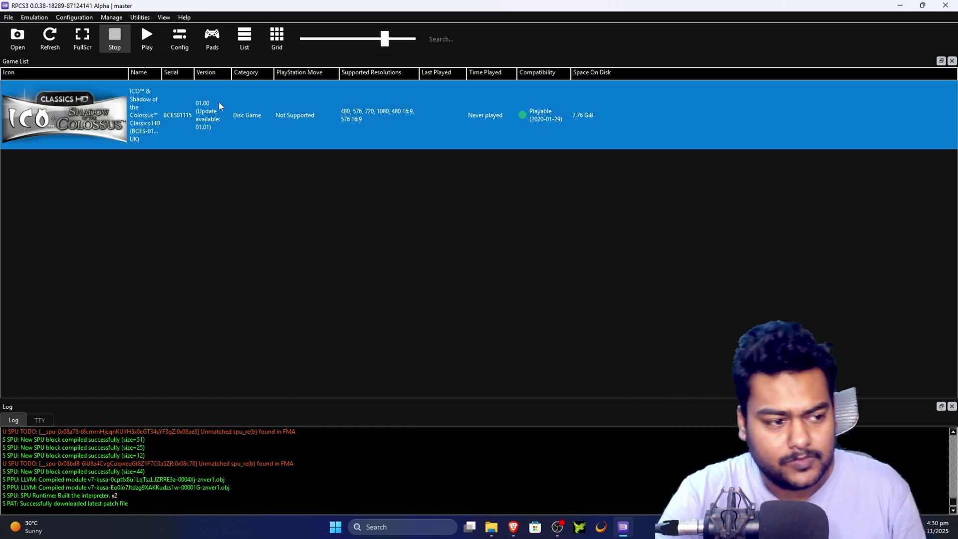
right_click(218, 102)
left_click(496, 227)
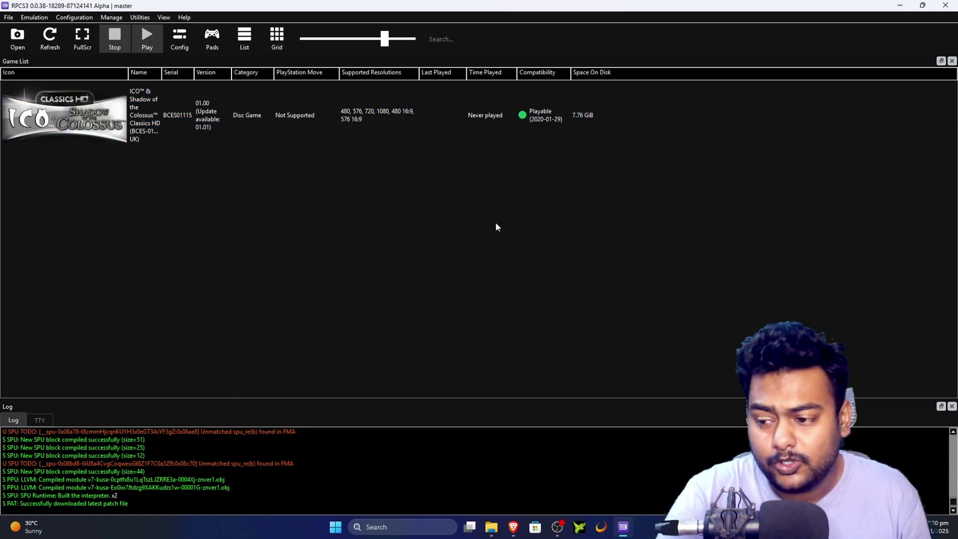
left_click(214, 118)
Copy the game's name via Copy Info > Copy Name and return to Brave
right_click(216, 120)
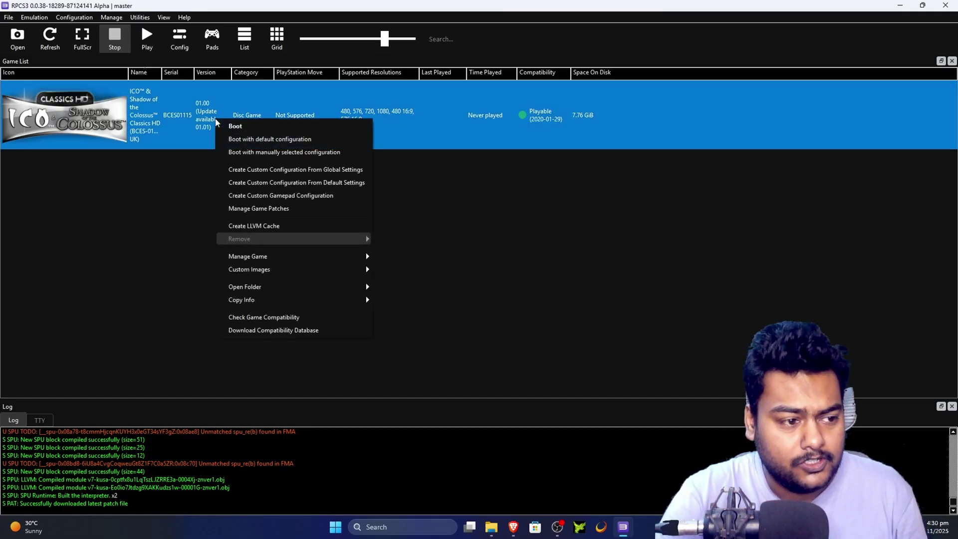
mouse_move(295, 299)
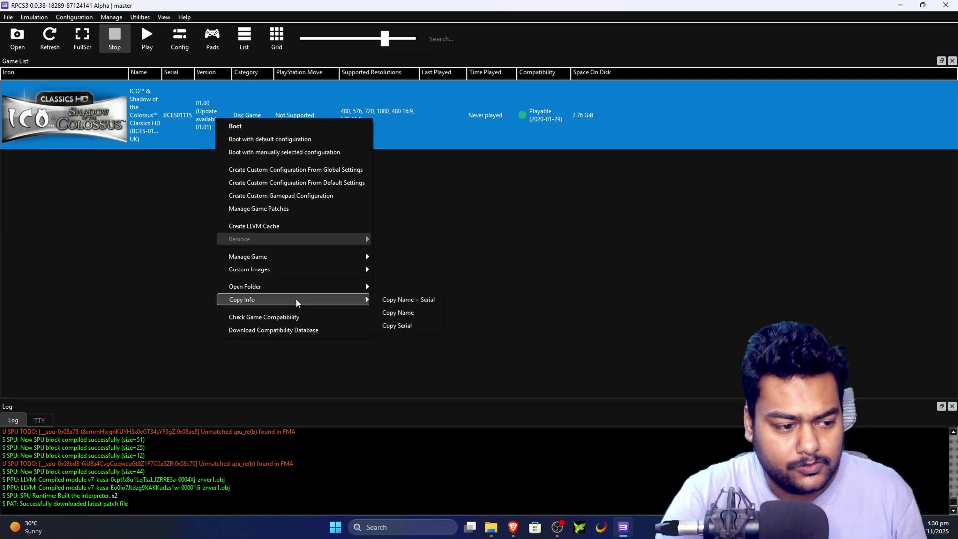
left_click(404, 313)
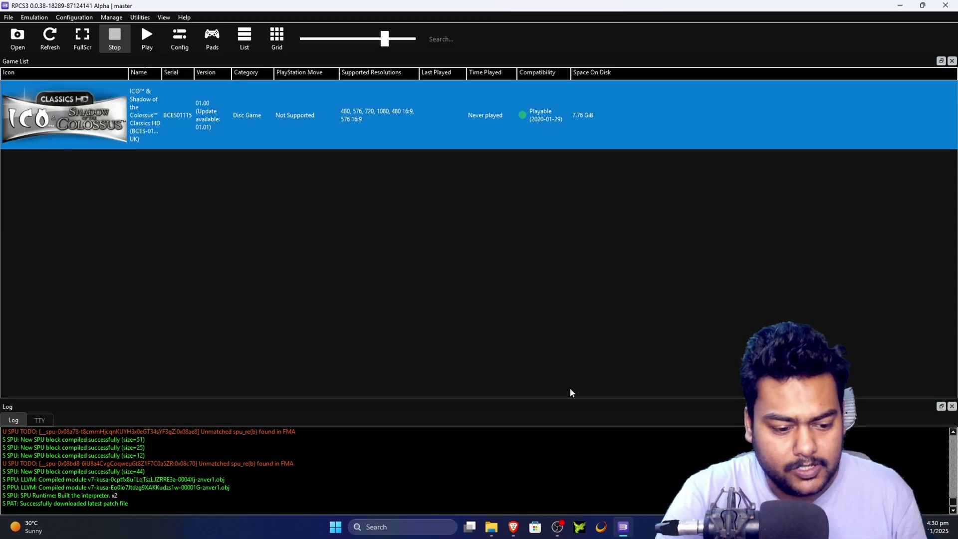
left_click(513, 526)
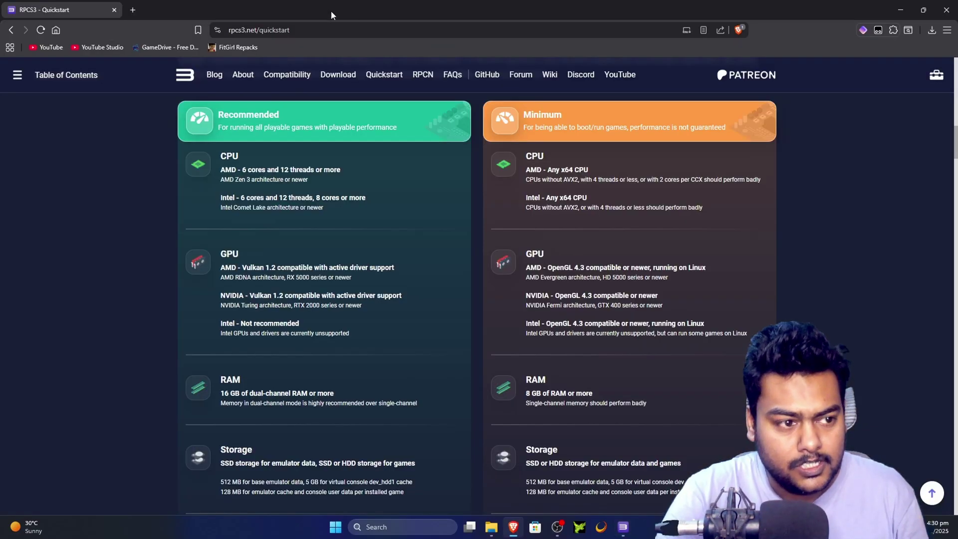
Open the RPCS3 wiki and paste the game name into its search, removing the serial and region
left_click(549, 77)
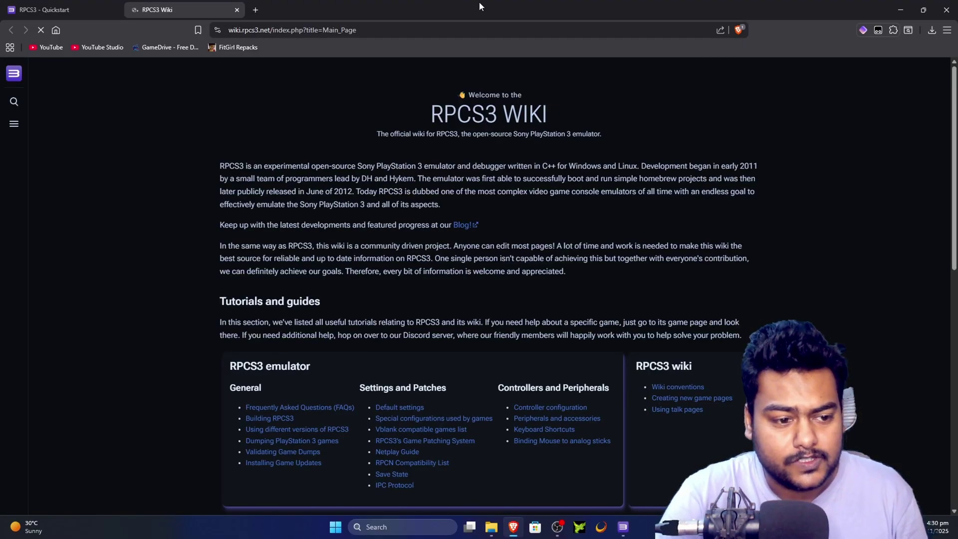
left_click(12, 101)
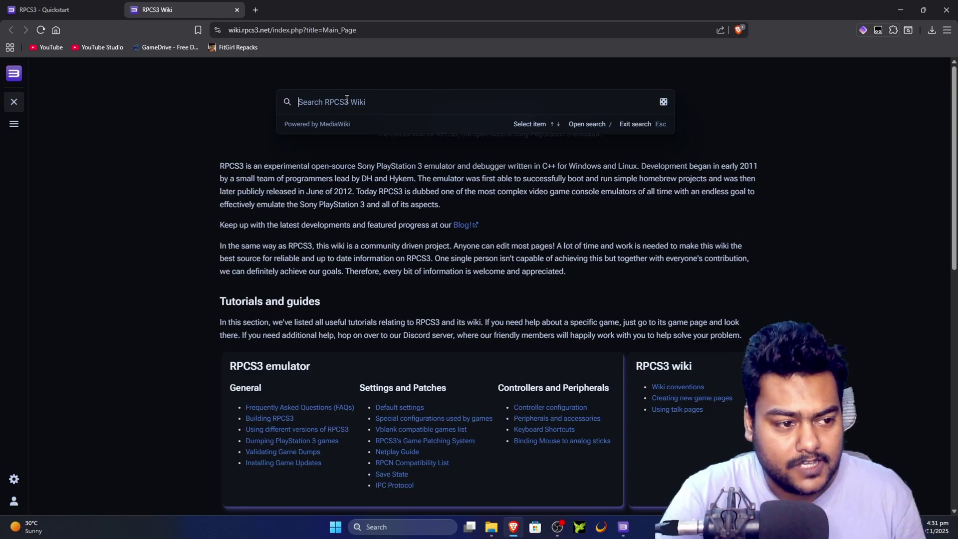
key("ctrl+v")
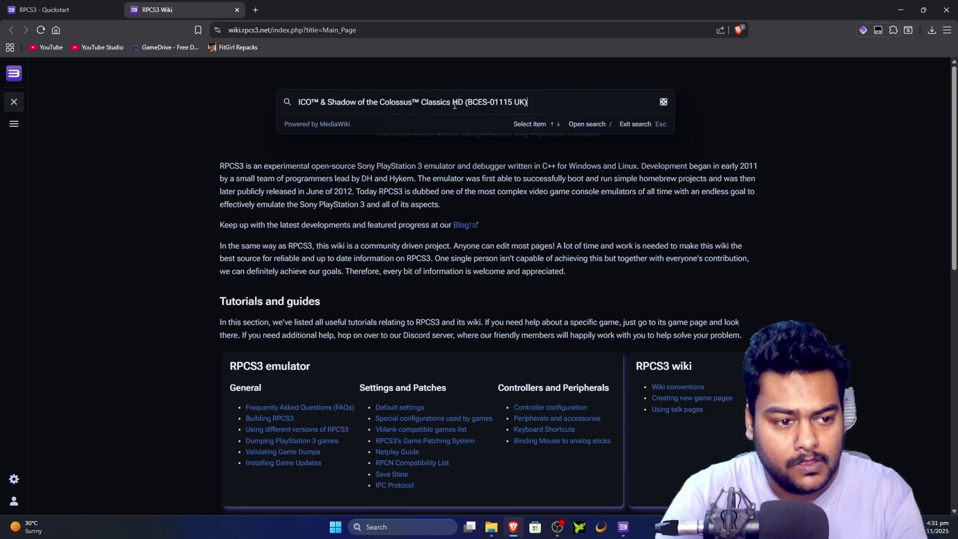
left_click_drag(457, 102, 580, 100)
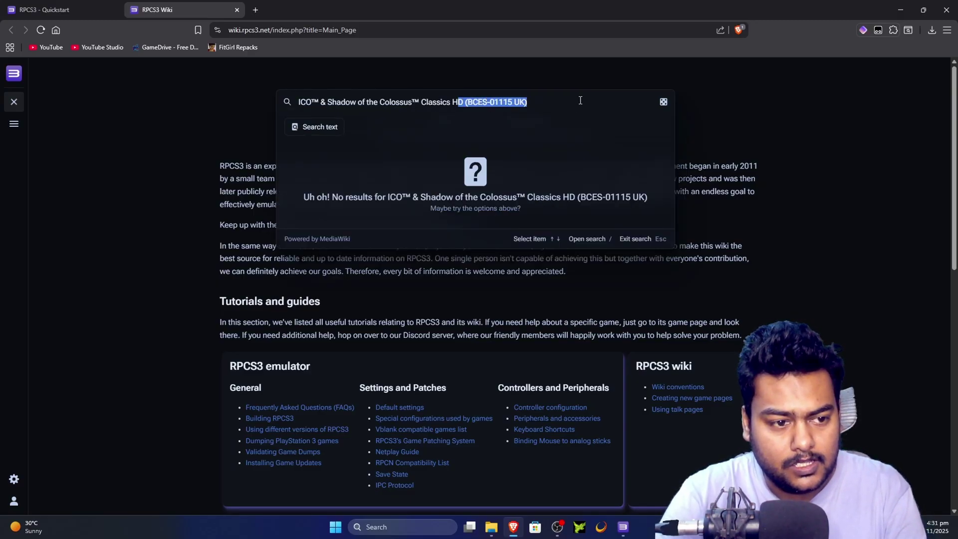
left_click(545, 102)
left_click_drag(464, 101, 548, 102)
key("BackSpace")
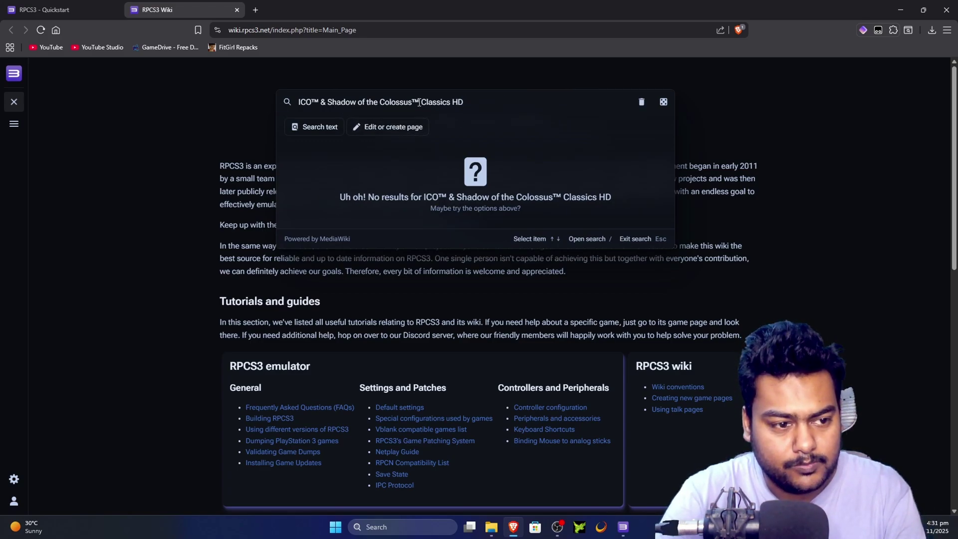
Trim the search to 'Shadow of the Colossus' and open The ICO & Shadow of the Colossus Collection page
left_click_drag(419, 102, 489, 103)
key("BackSpace")
left_click(317, 102)
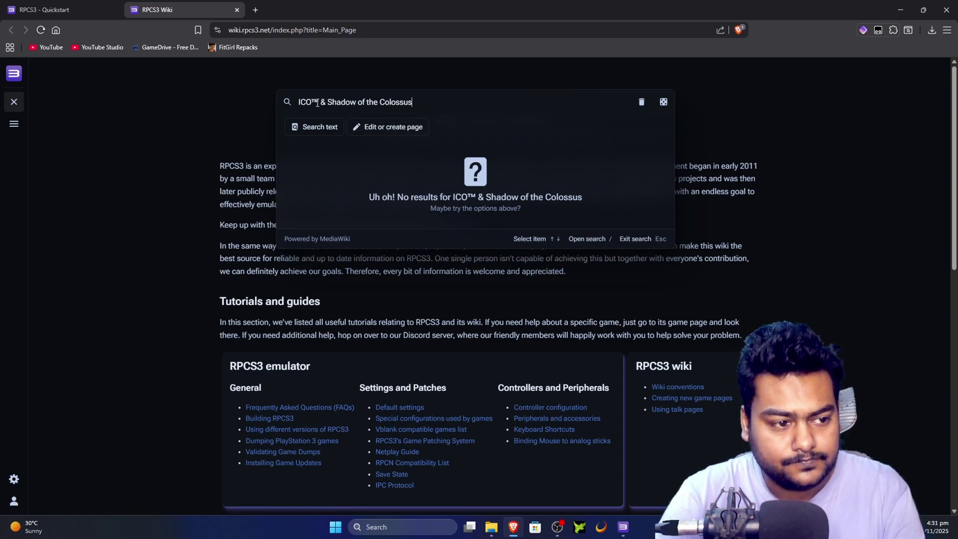
key("BackSpace")
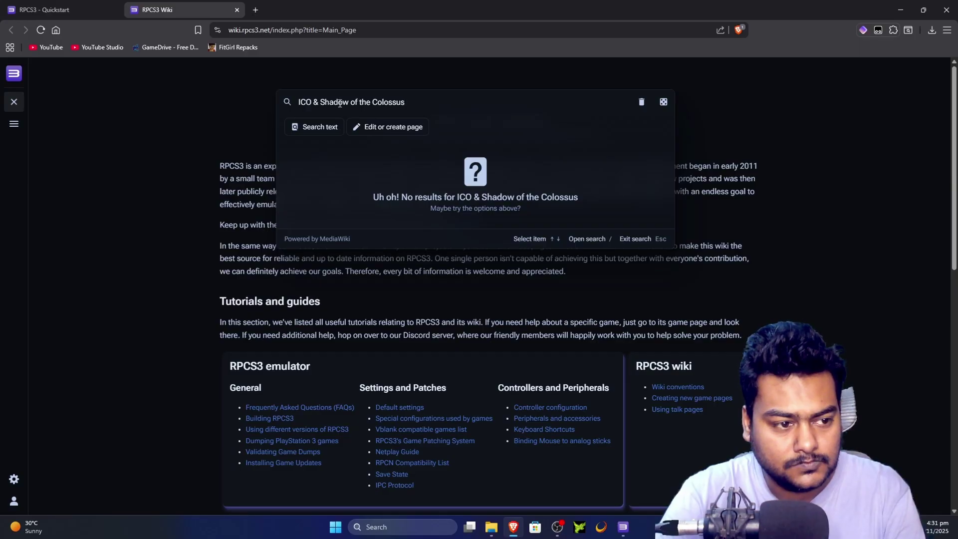
key("BackSpace")
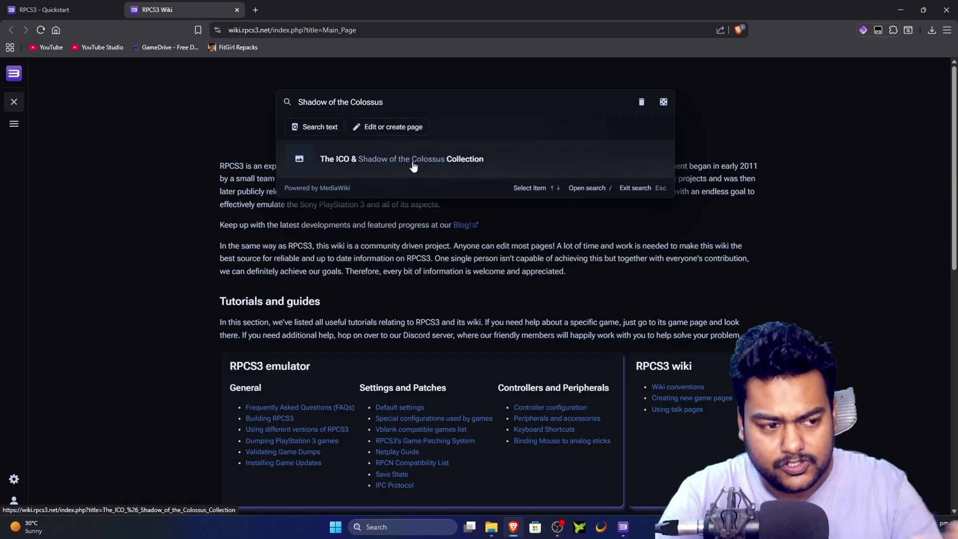
left_click(412, 165)
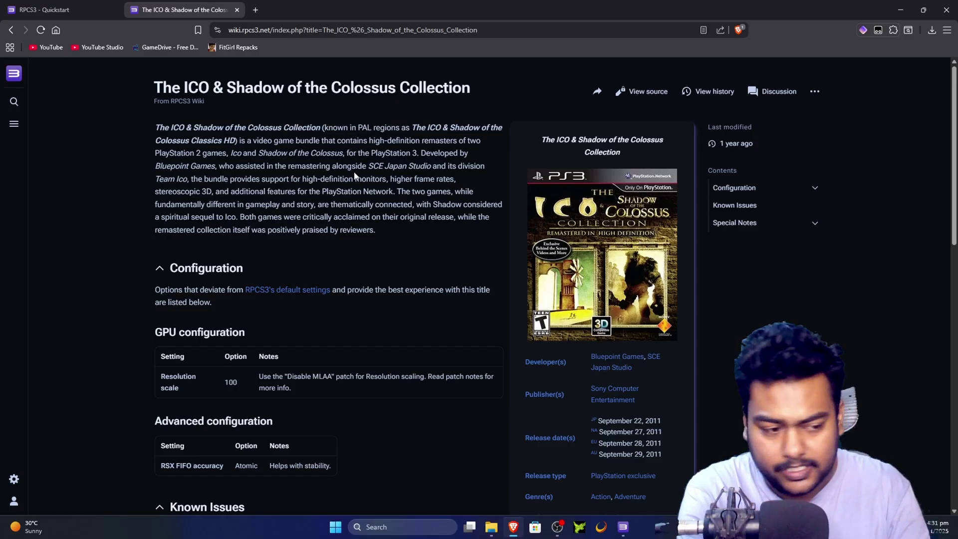
Snap the wiki's browser window to the right, beside RPCS3
scroll(267, 164, "down", 3)
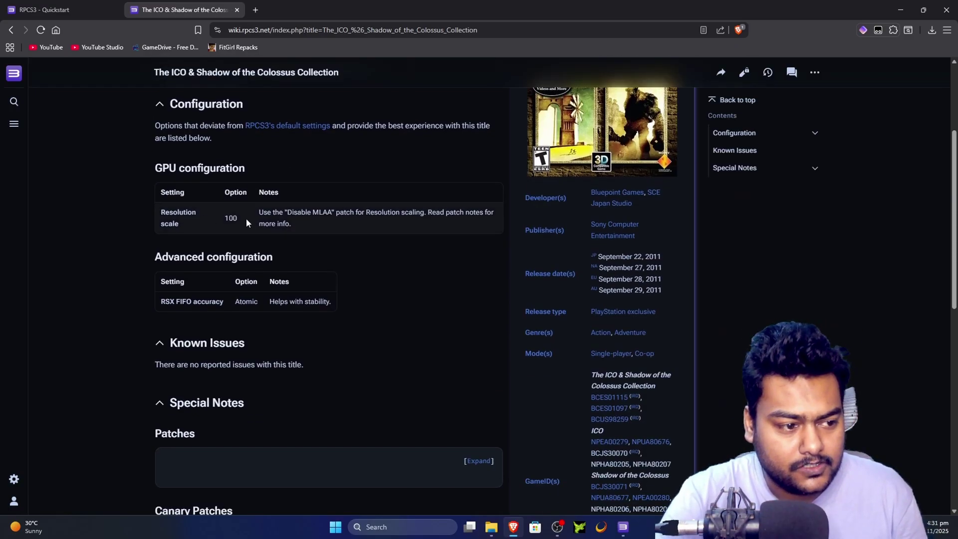
left_click_drag(503, 5, 955, 40)
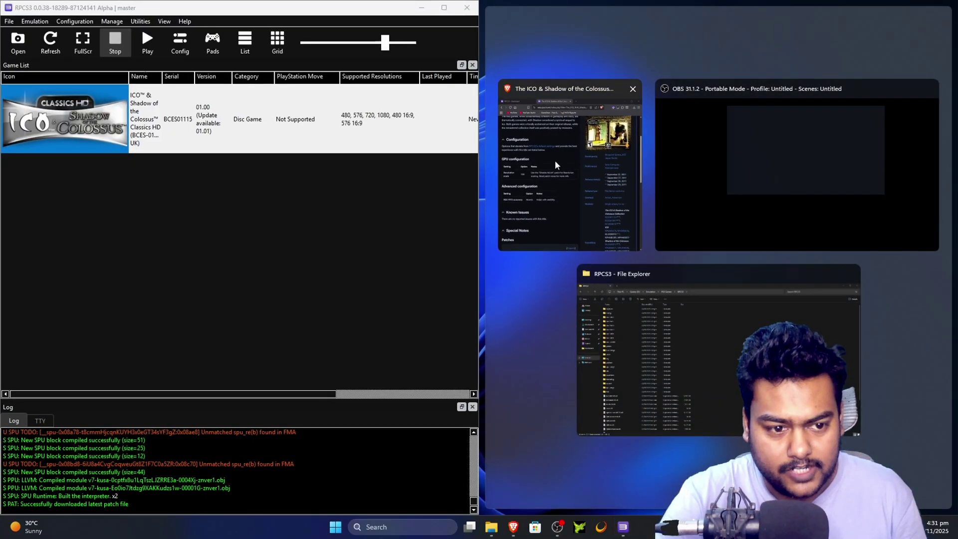
left_click(555, 160)
Create a custom configuration for the ICO game and set RSX FIFO Accuracy to Atomic
right_click(203, 107)
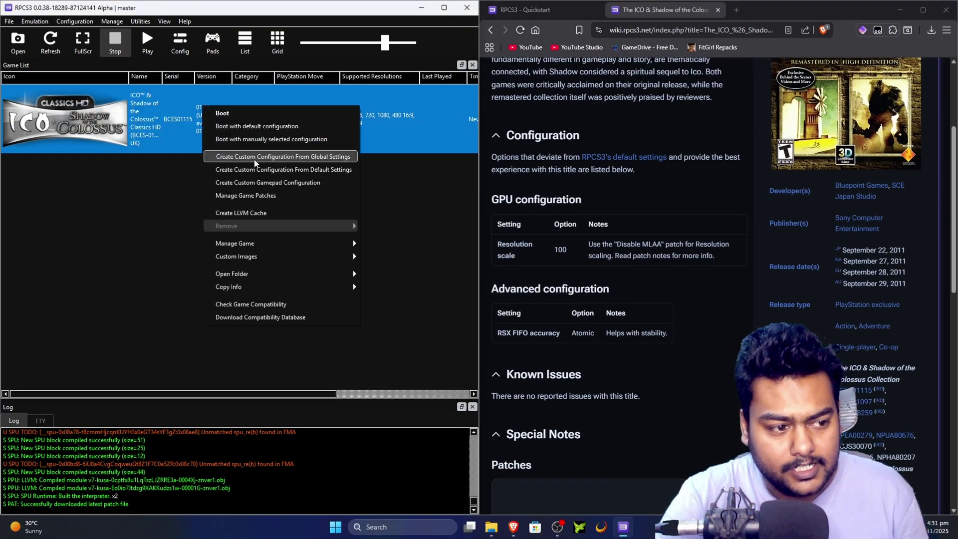
left_click(307, 159)
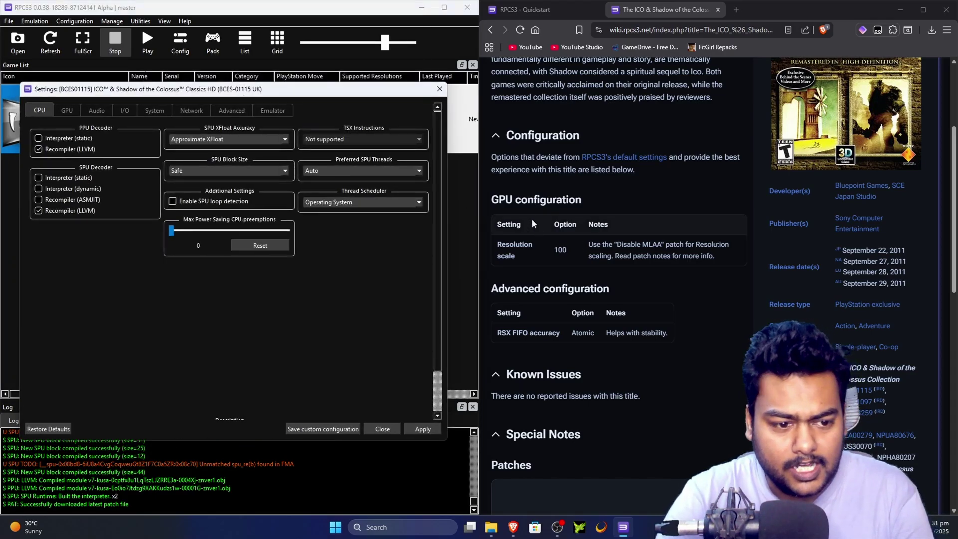
left_click(66, 110)
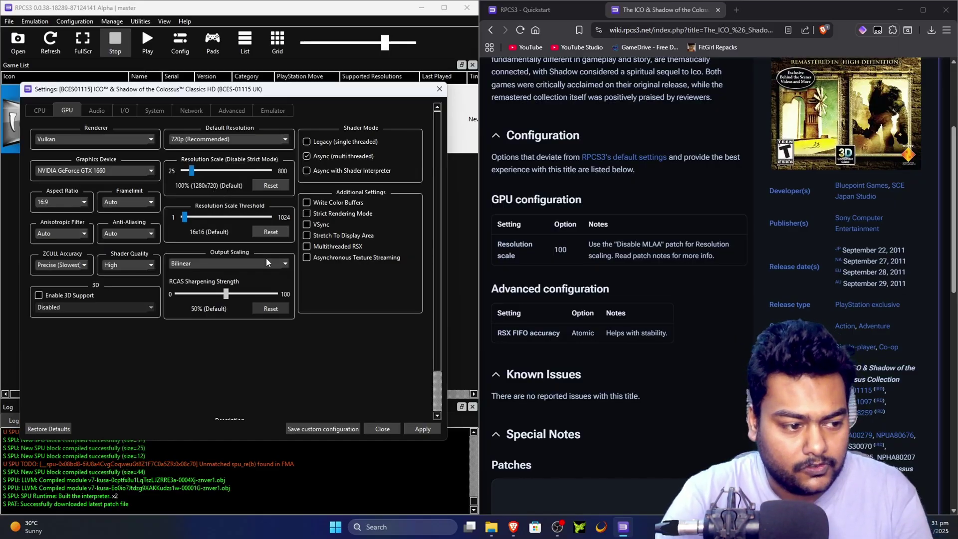
left_click(223, 112)
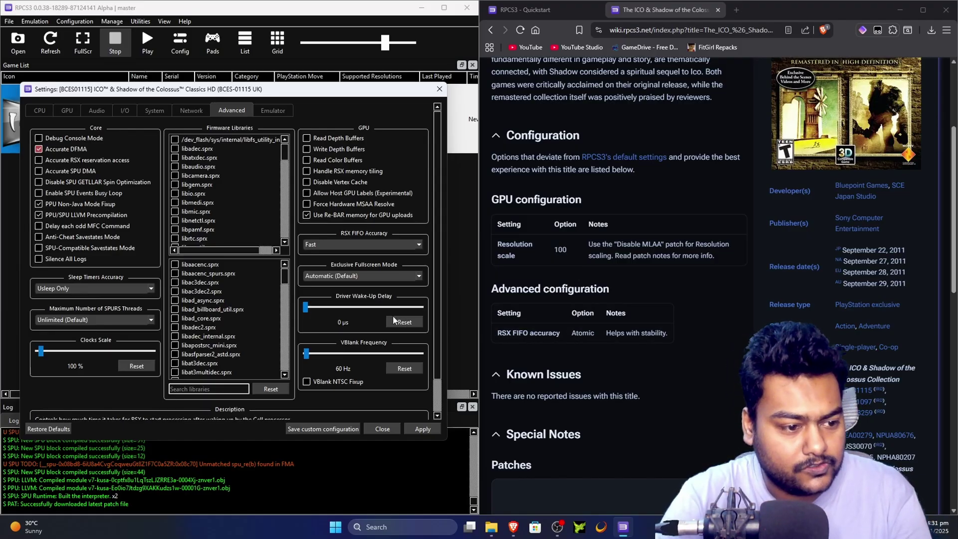
left_click(357, 244)
left_click(333, 265)
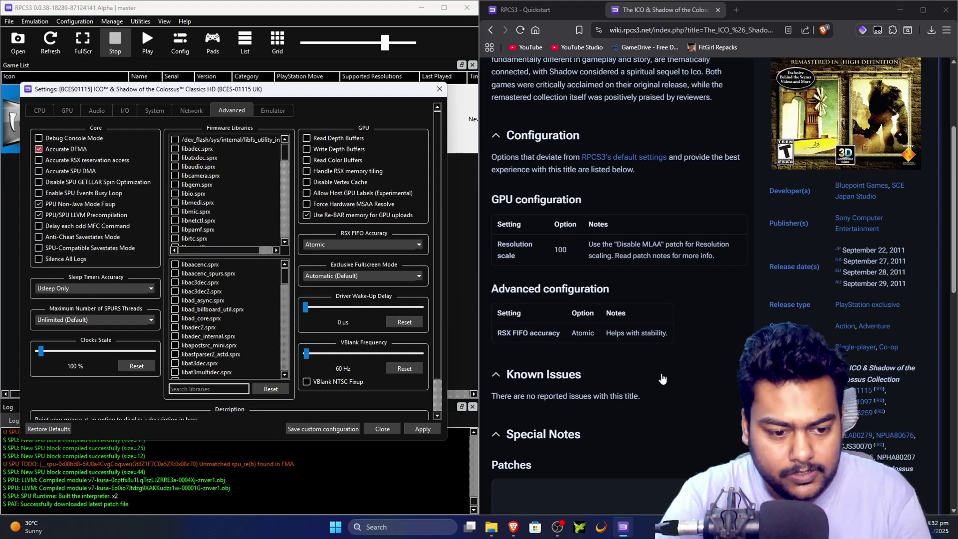
Check the wiki's Canary Patches note, then apply and save the custom configuration
scroll(662, 375, "down", 3)
scroll(660, 369, "up", 3)
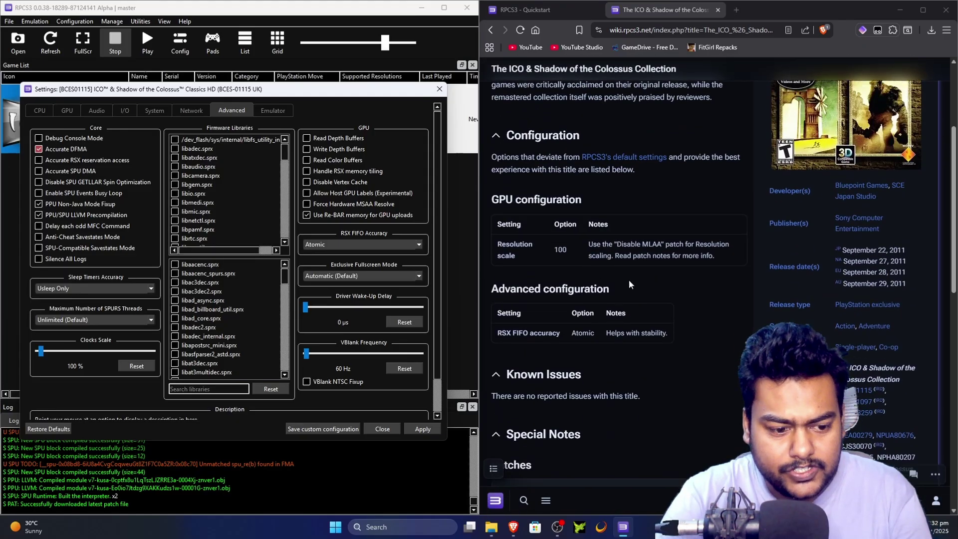
scroll(631, 337, "down", 5)
left_click(723, 320)
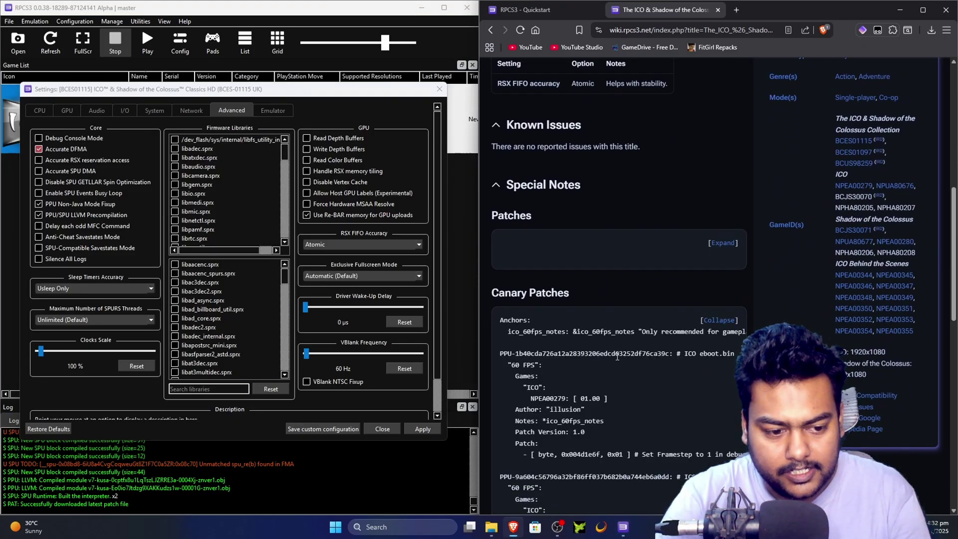
left_click(718, 320)
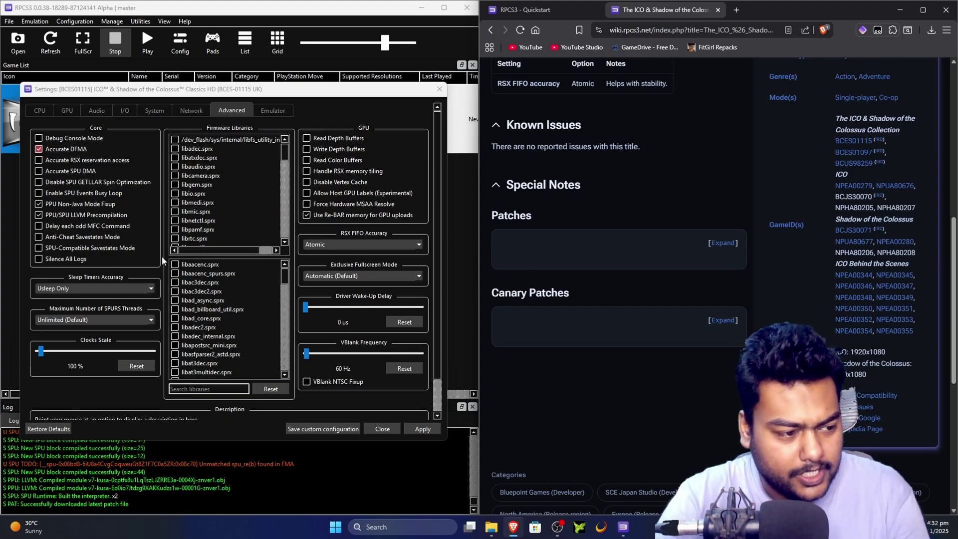
scroll(576, 203, "up", 3)
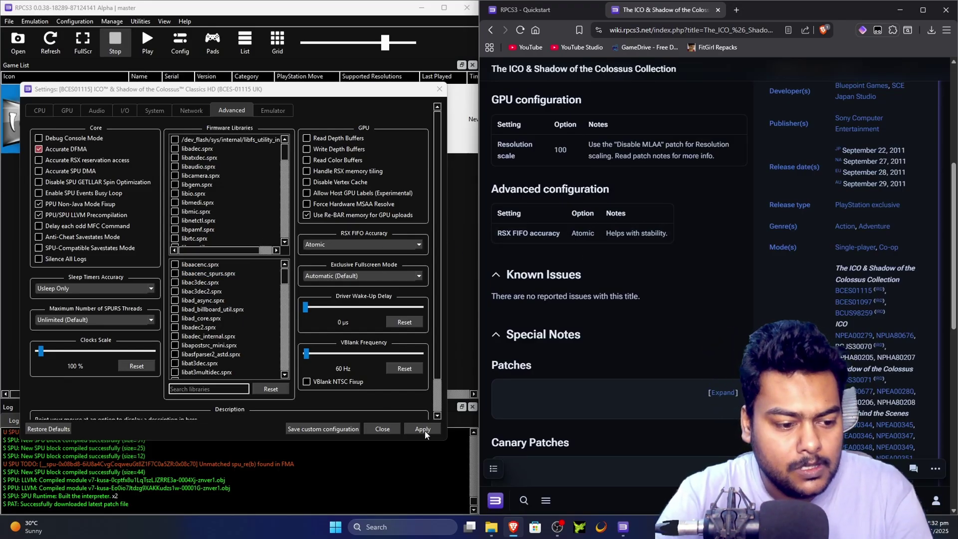
scroll(634, 349, "up", 2)
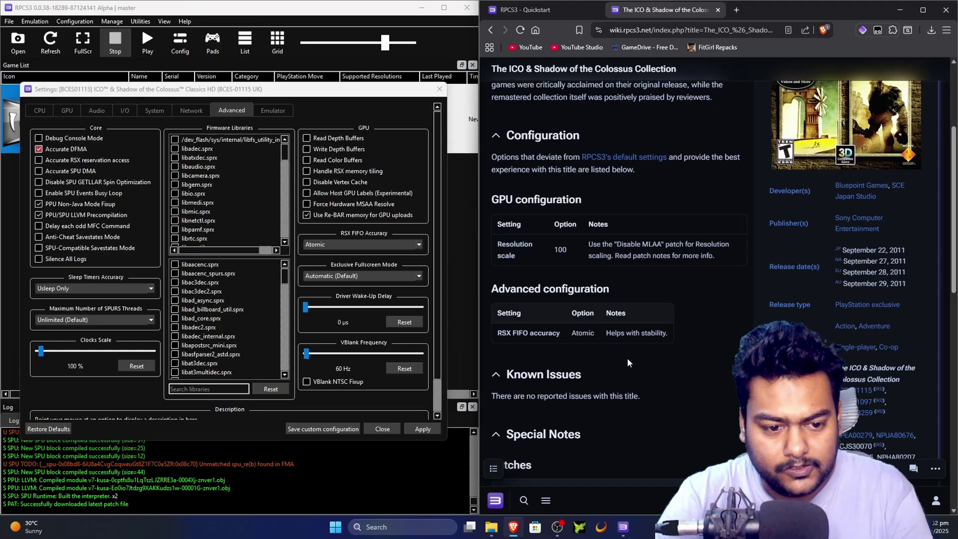
left_click(421, 429)
left_click(318, 431)
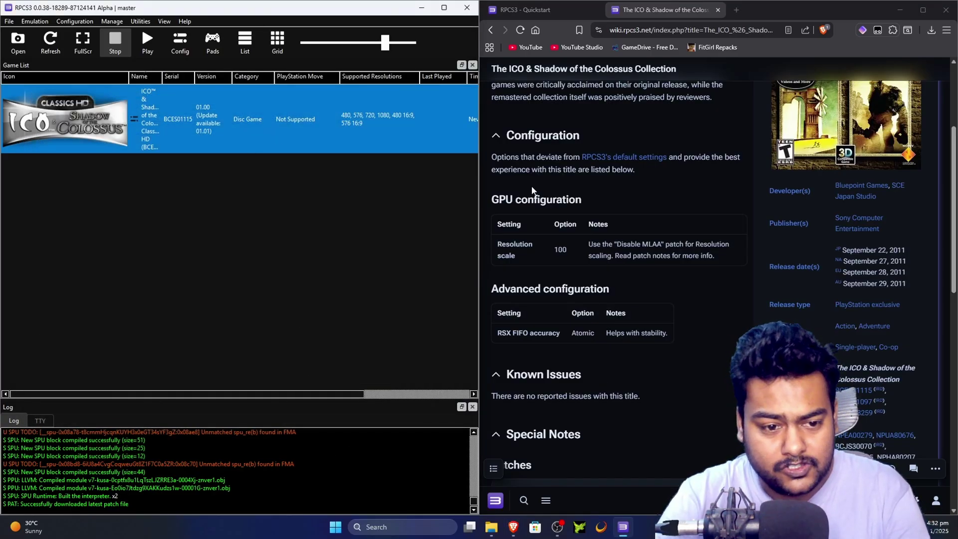
left_click(112, 21)
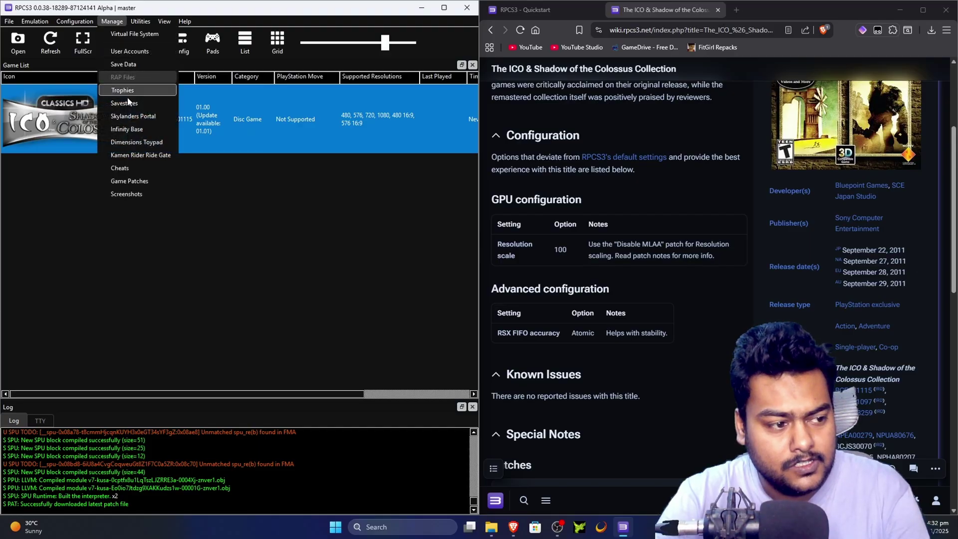
left_click(129, 182)
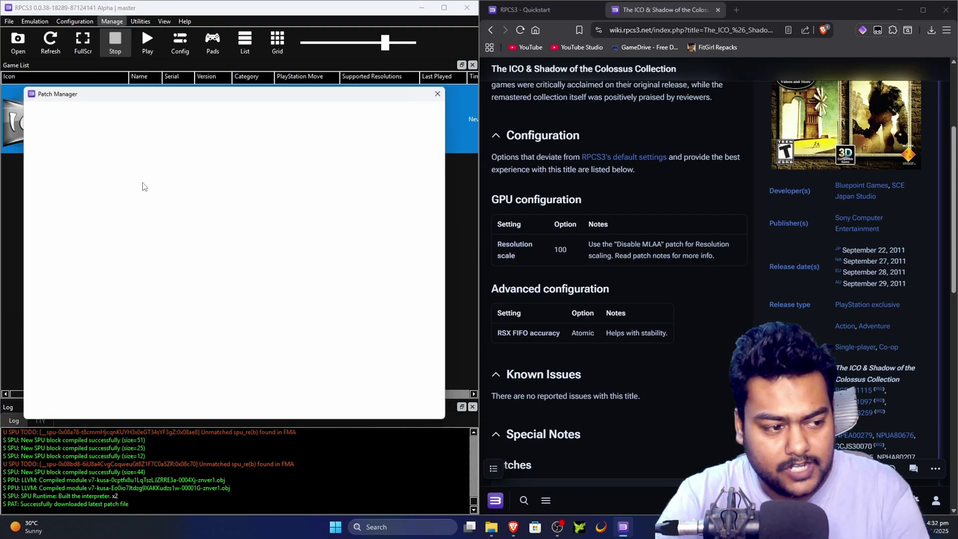
left_click(11, 105)
double_click(23, 115)
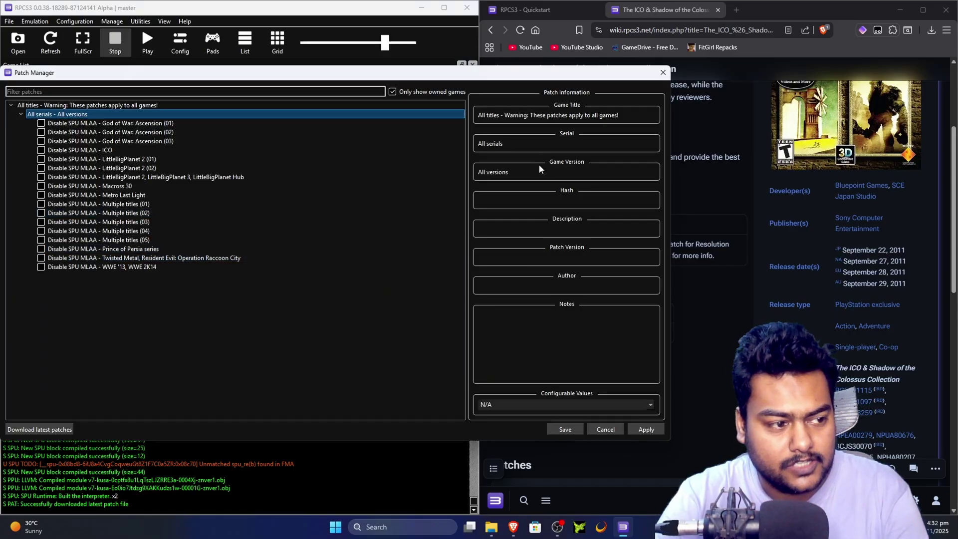
left_click(662, 72)
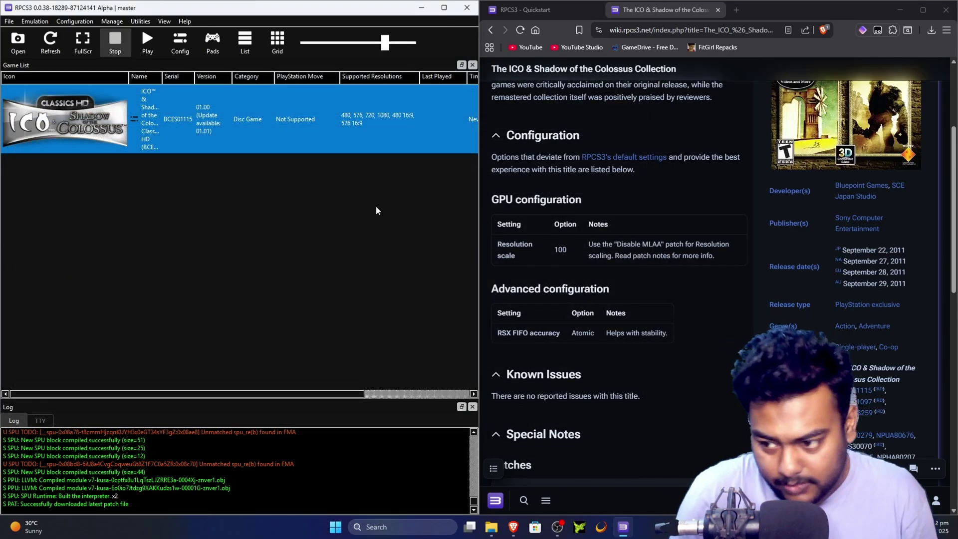
Expand the wiki's Patches block to show the supported serials and versions
scroll(623, 304, "down", 5)
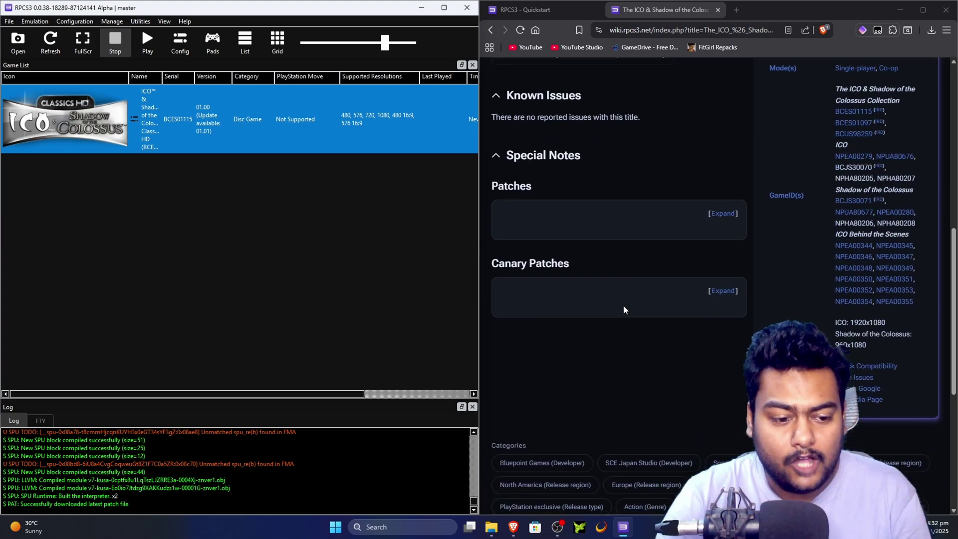
left_click(731, 196)
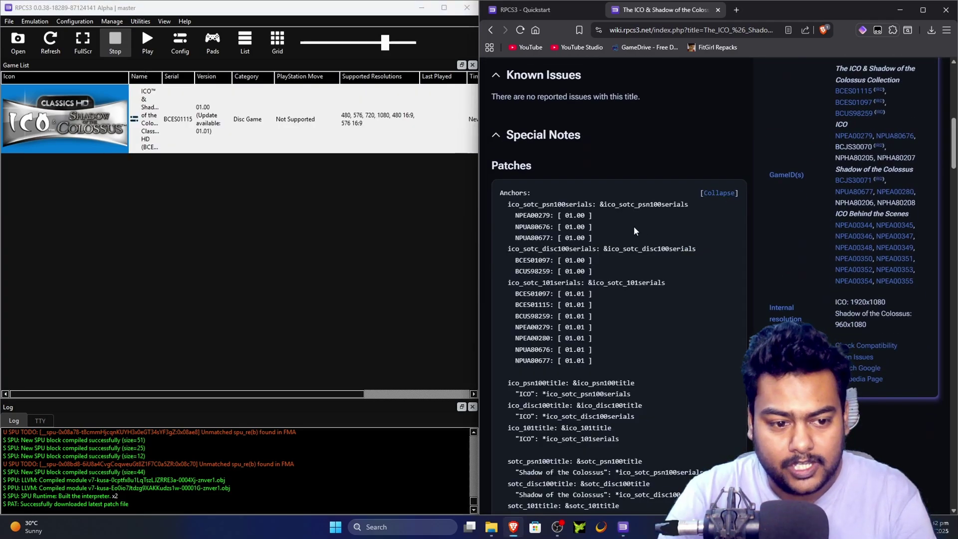
left_click(722, 195)
left_click(724, 194)
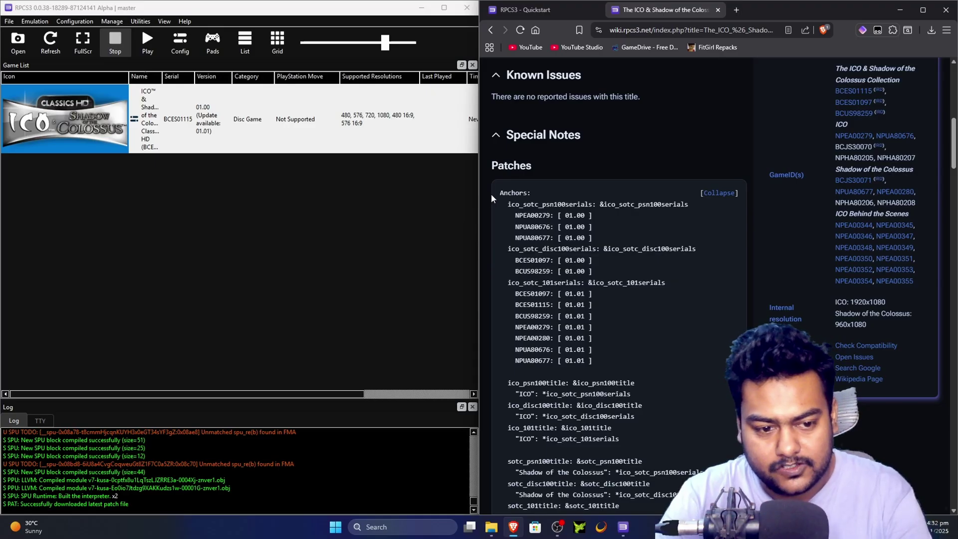
left_click_drag(493, 193, 692, 347)
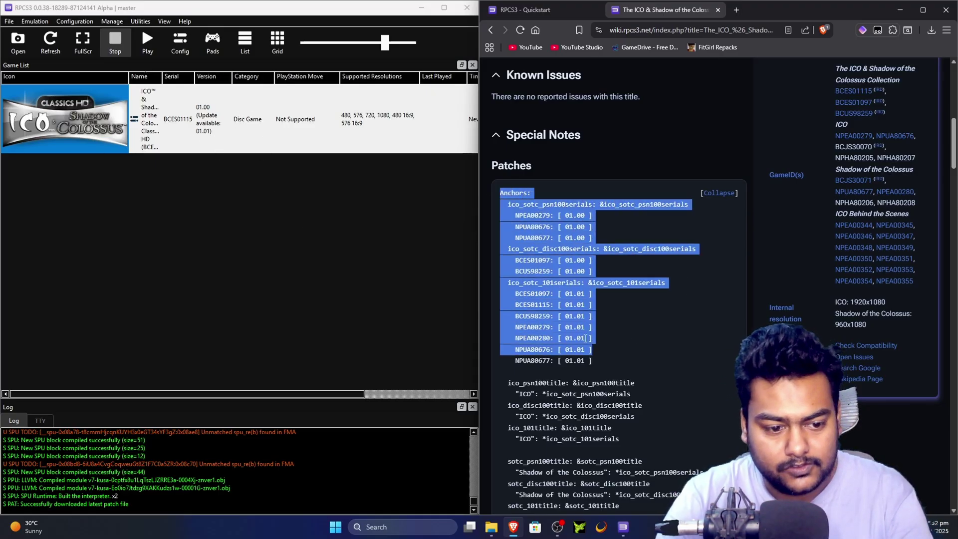
left_click(586, 339)
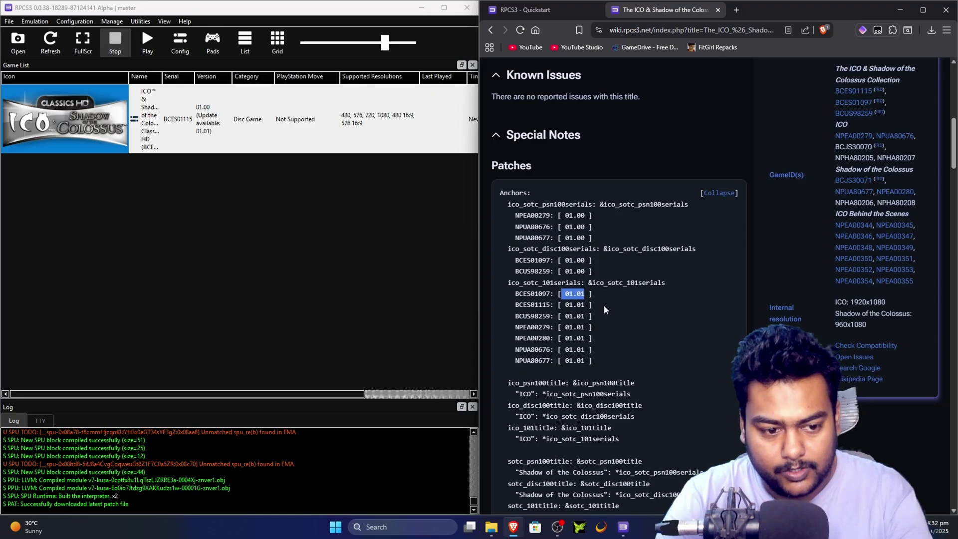
Copy the ICO collection's serial from RPCS3's game list
right_click(220, 106)
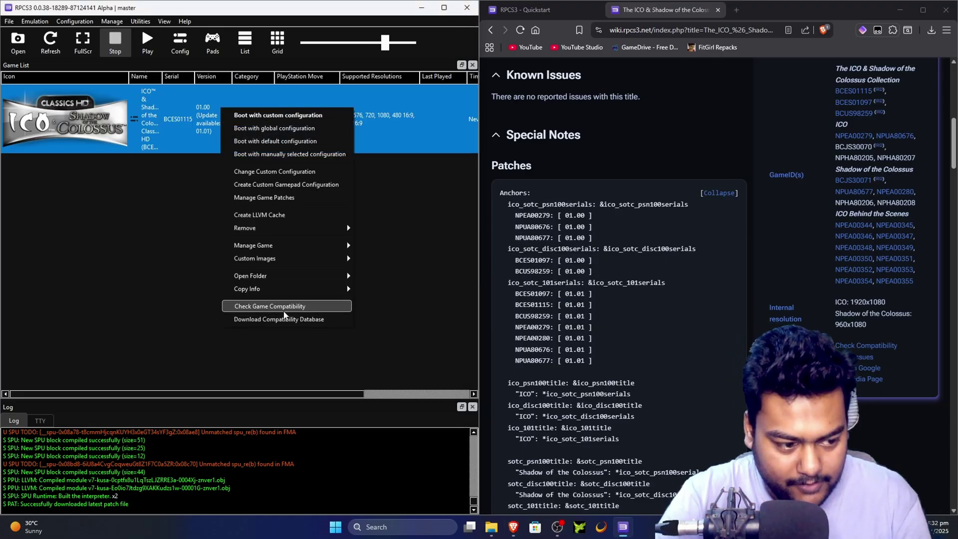
mouse_move(292, 294)
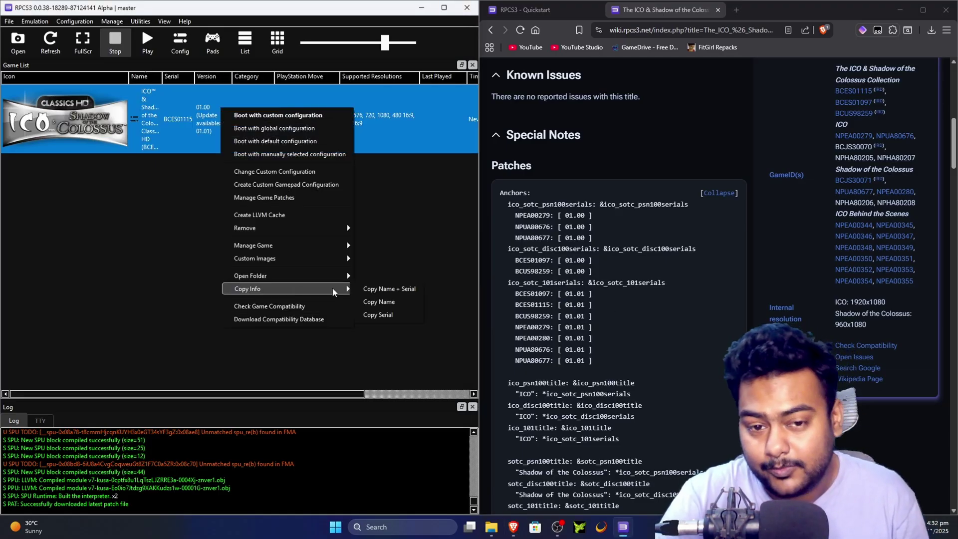
left_click(395, 315)
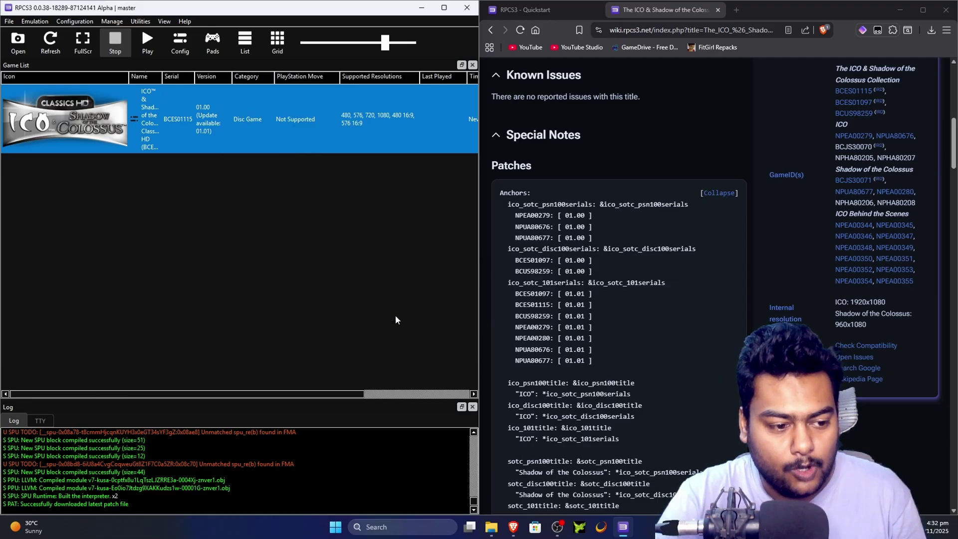
Launch Discord and open the RPCS3 server's #bot-spam channel
left_click(340, 531)
type("d")
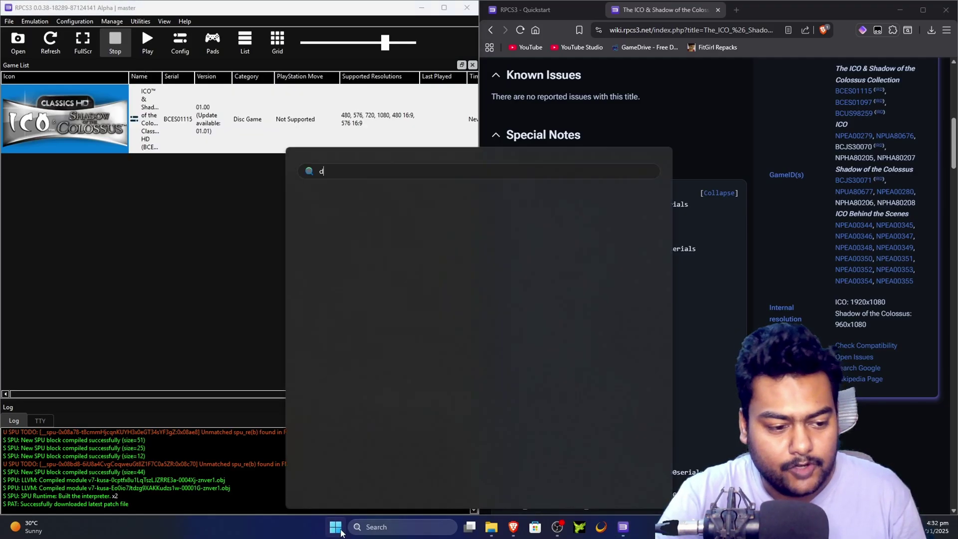
left_click(512, 315)
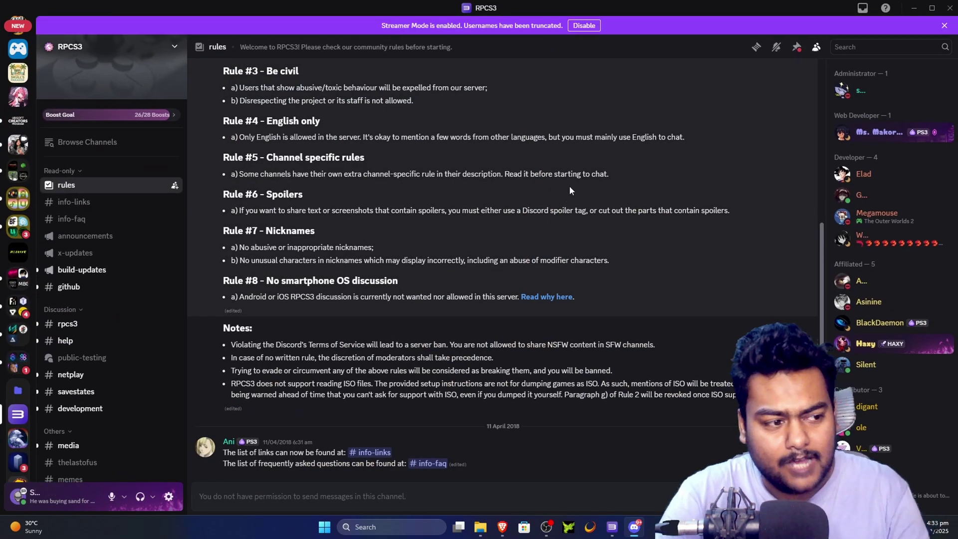
scroll(97, 165, "down", 3)
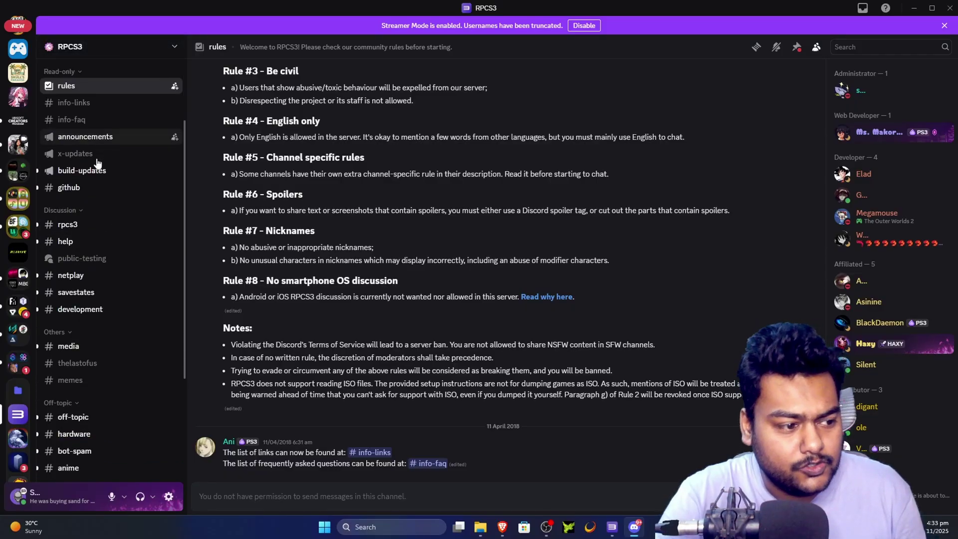
scroll(98, 162, "down", 4)
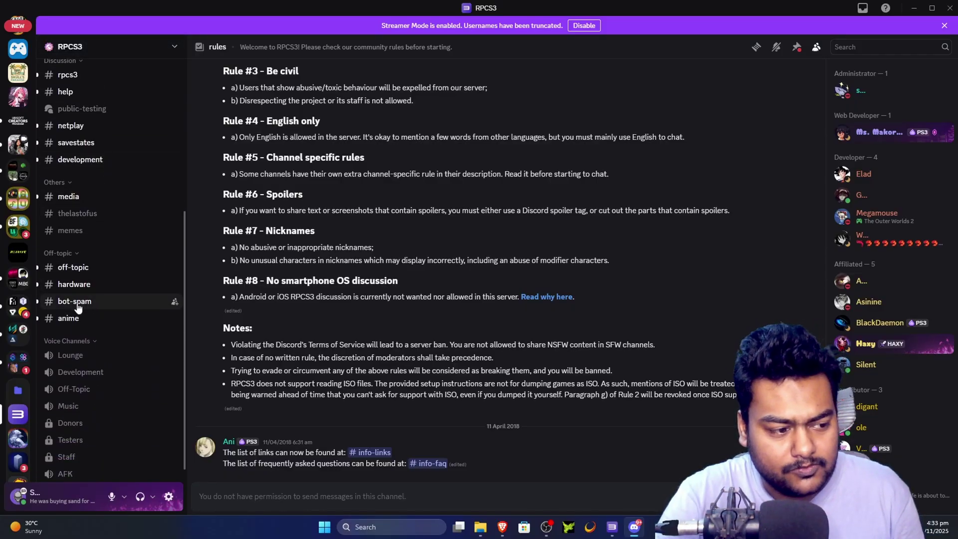
left_click(76, 302)
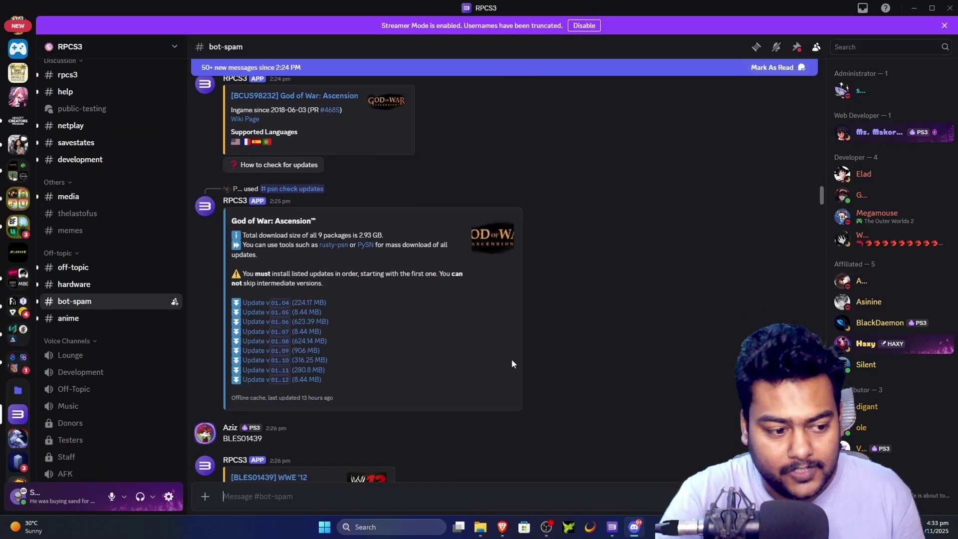
Draft /psn check updates in #bot-spam with the pasted serial as product_code
scroll(522, 362, "down", 20)
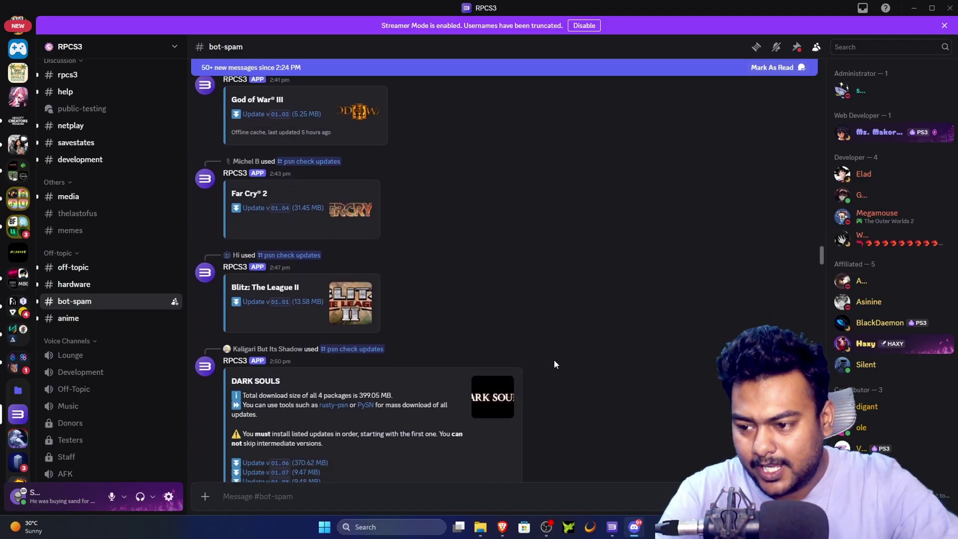
scroll(758, 249, "down", 15)
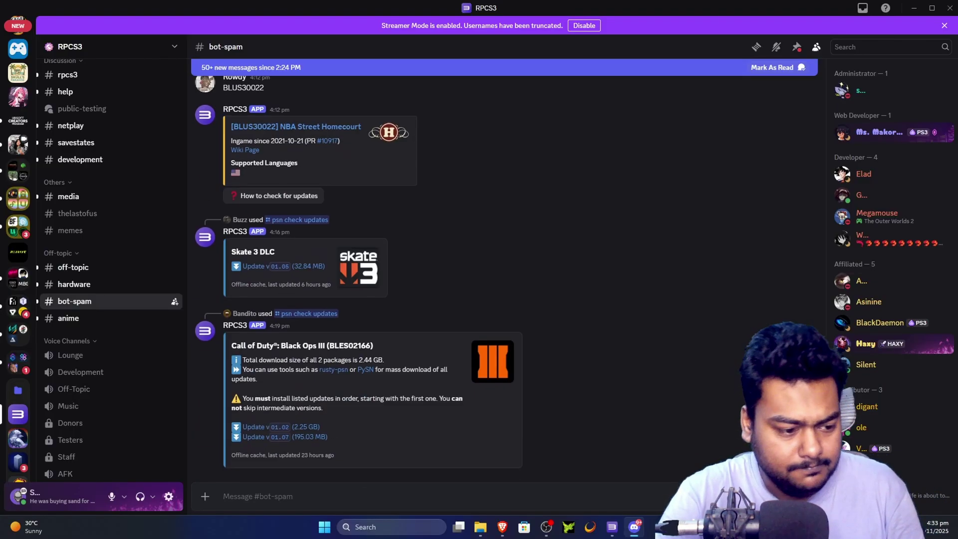
left_click(523, 500)
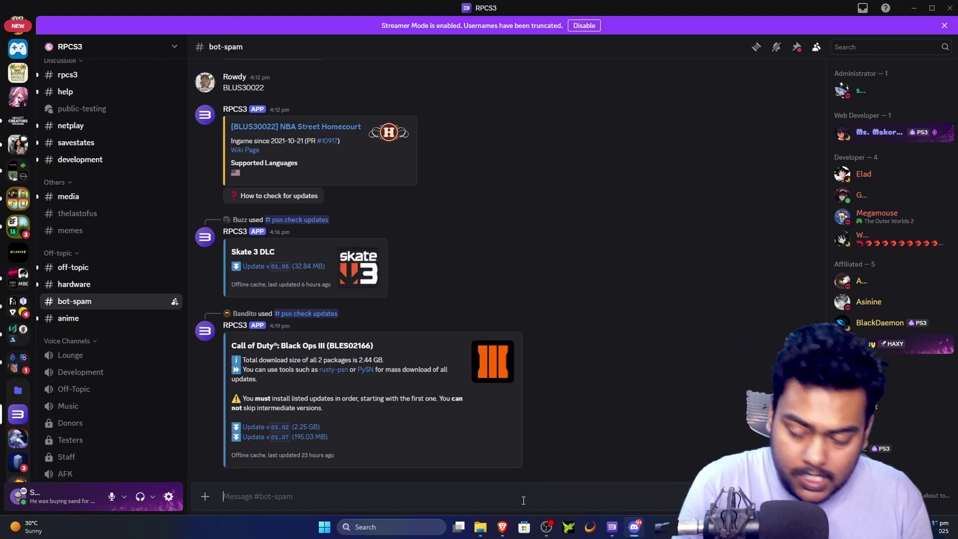
type("/")
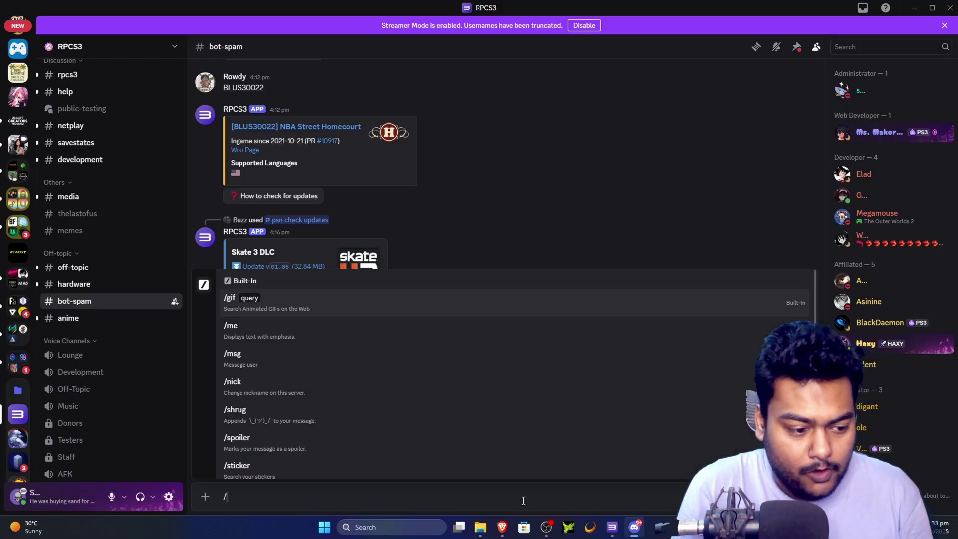
type("psn")
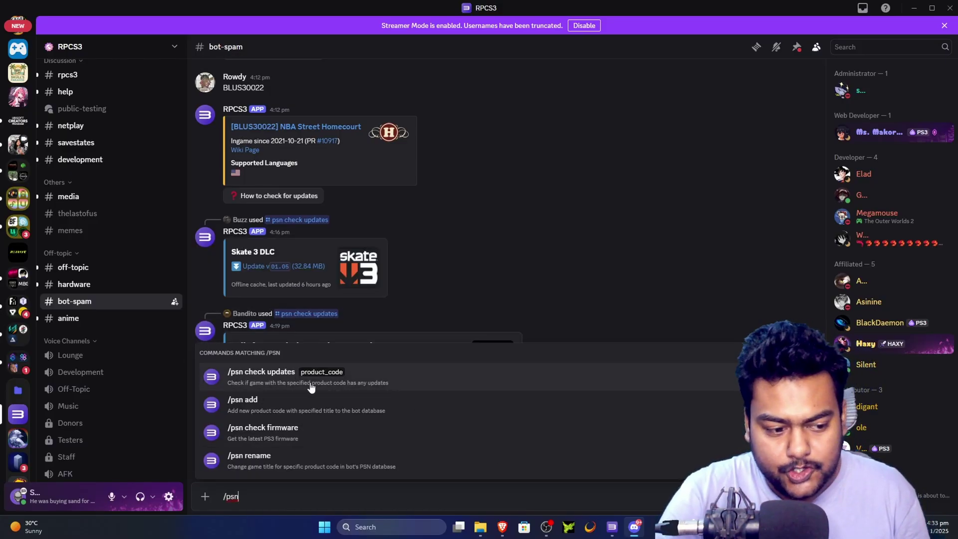
left_click(343, 386)
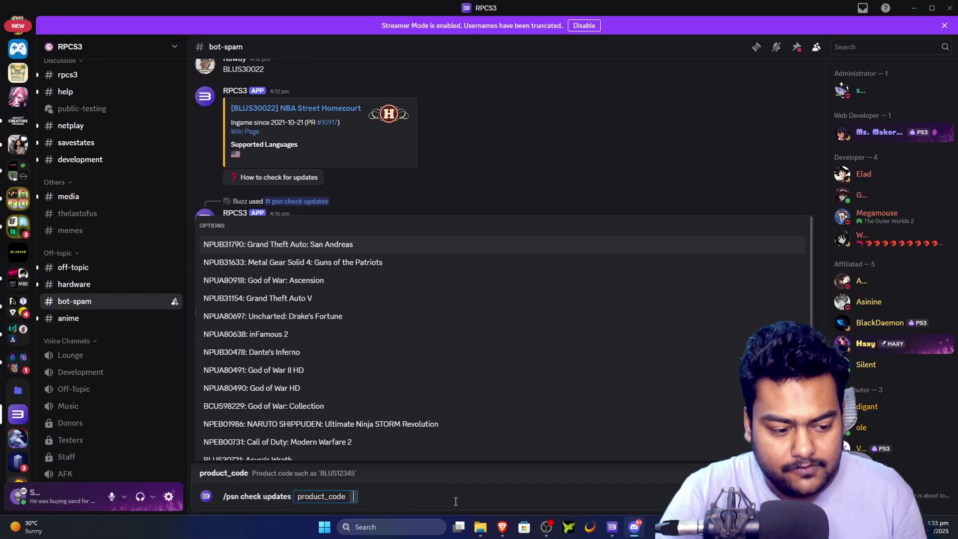
type("BCES01115")
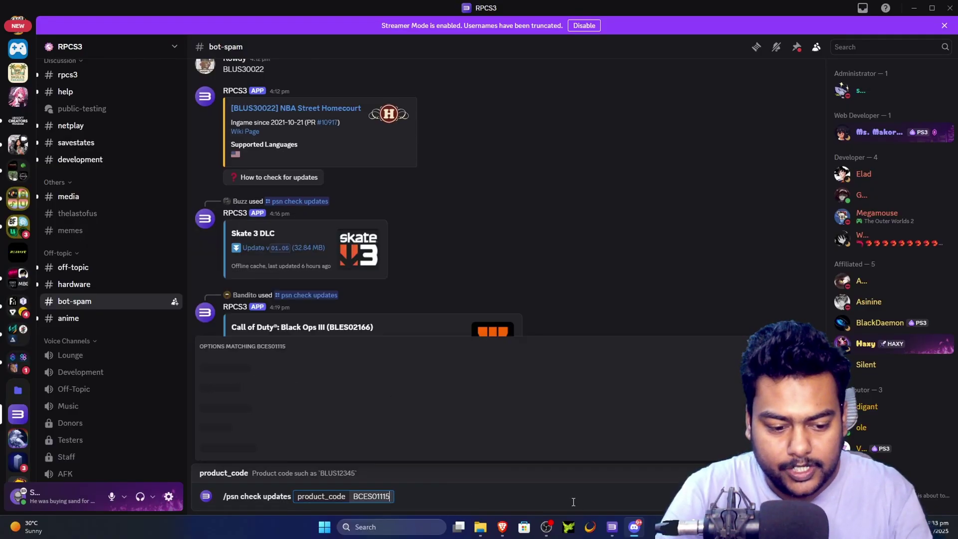
Copy the ICO collection's serial again from RPCS3 and return to Discord
mouse_move(615, 533)
left_click(666, 481)
left_click(175, 131)
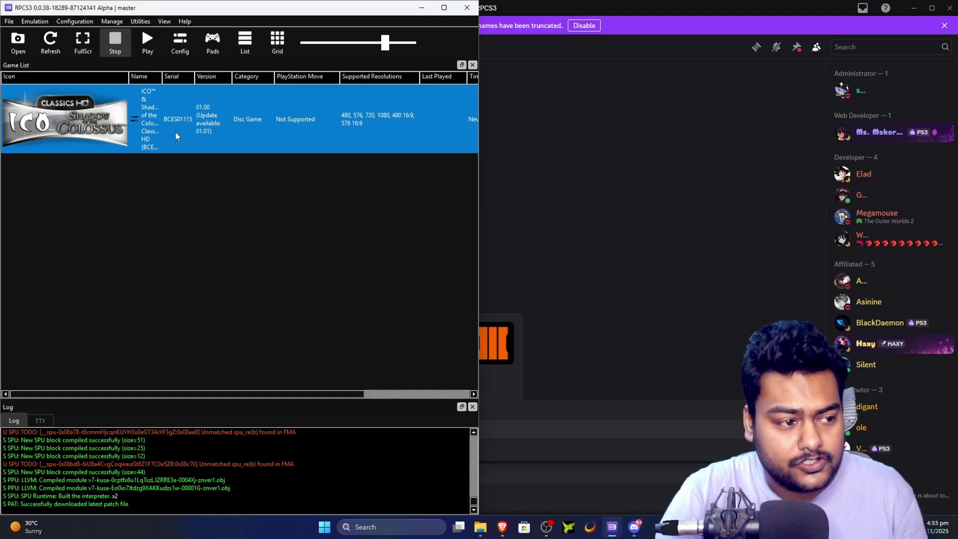
right_click(182, 124)
mouse_move(254, 303)
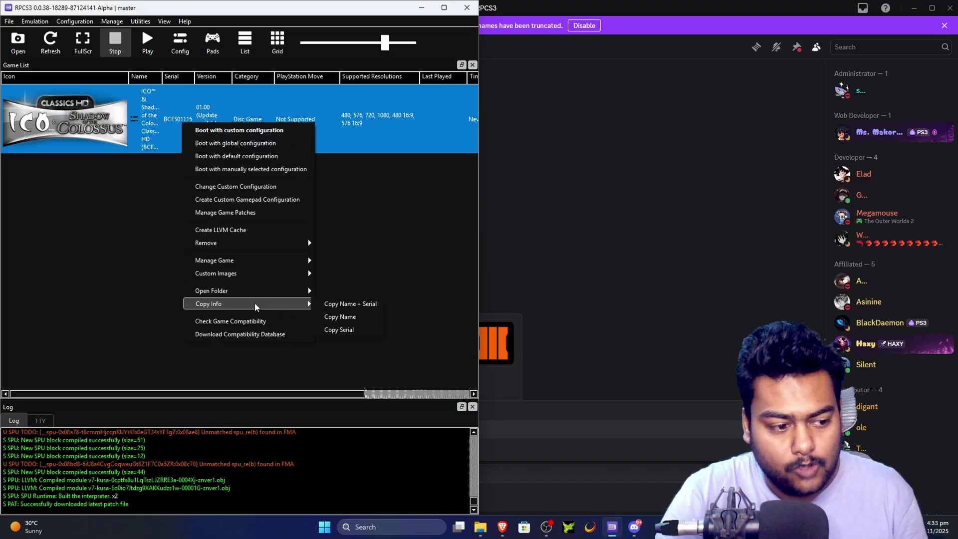
left_click(347, 330)
left_click(634, 527)
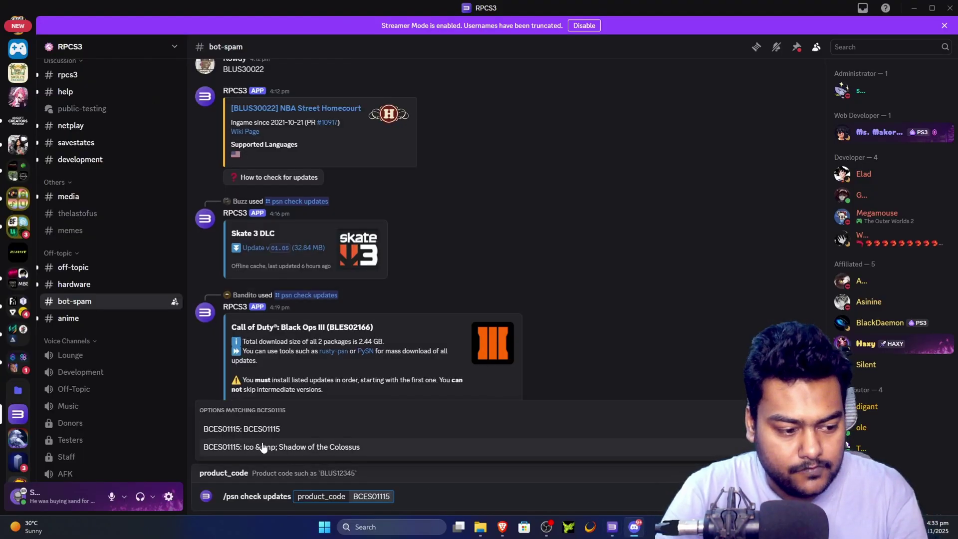
Run the BCES01115 update check and save the 8.3 MB v01.01 package to Downloads
left_click(352, 445)
key("Return")
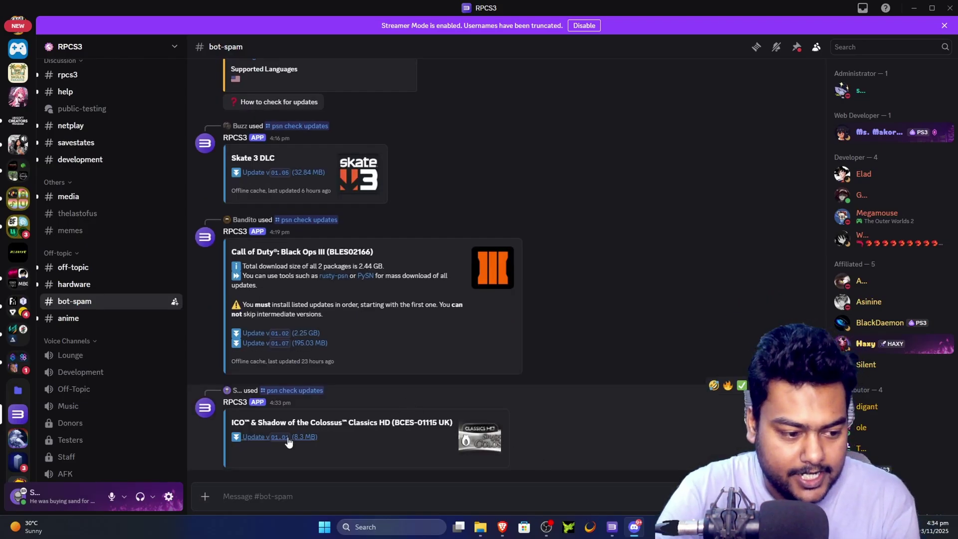
left_click(280, 437)
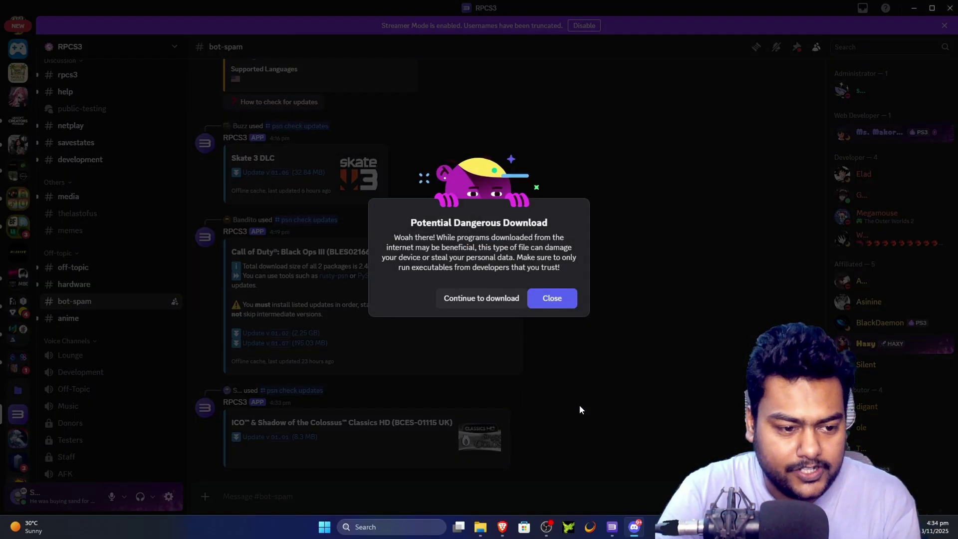
left_click(480, 301)
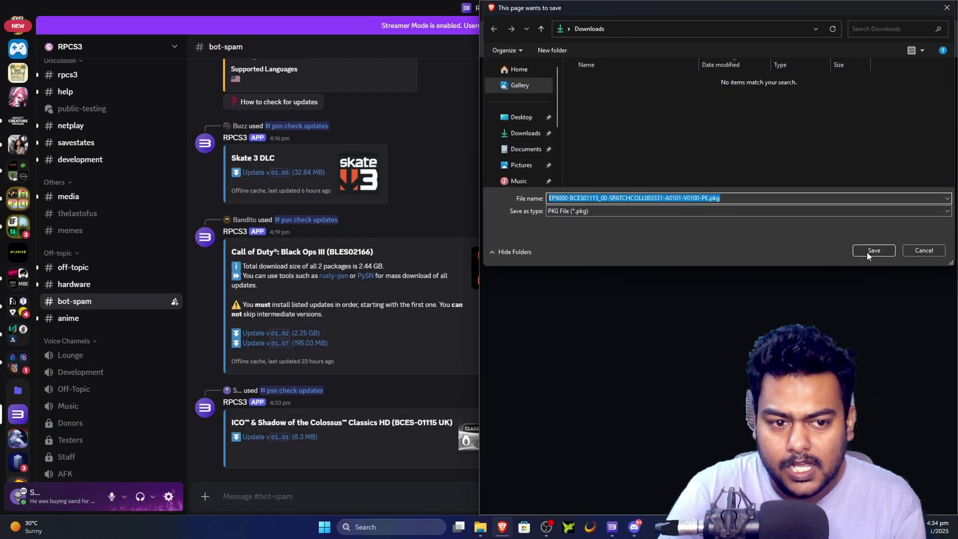
left_click(867, 252)
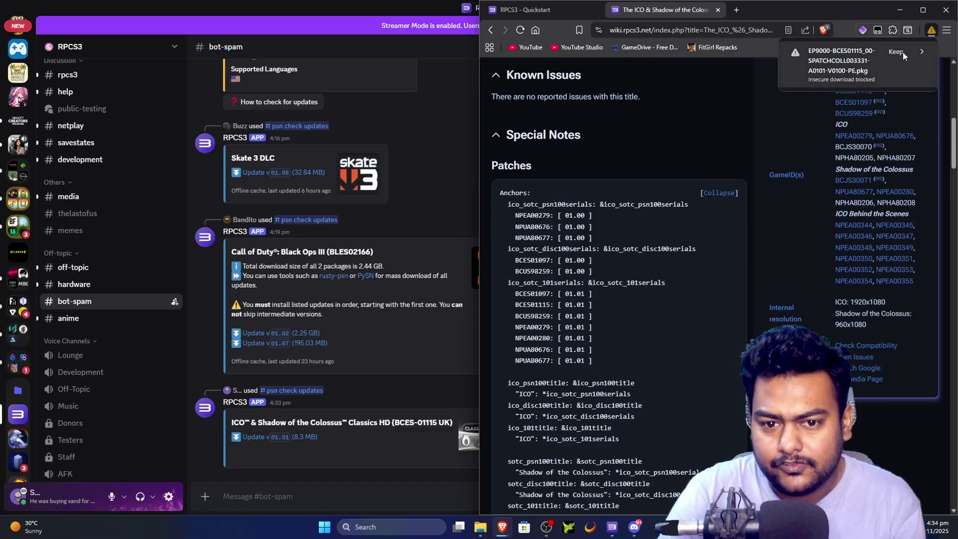
left_click(896, 52)
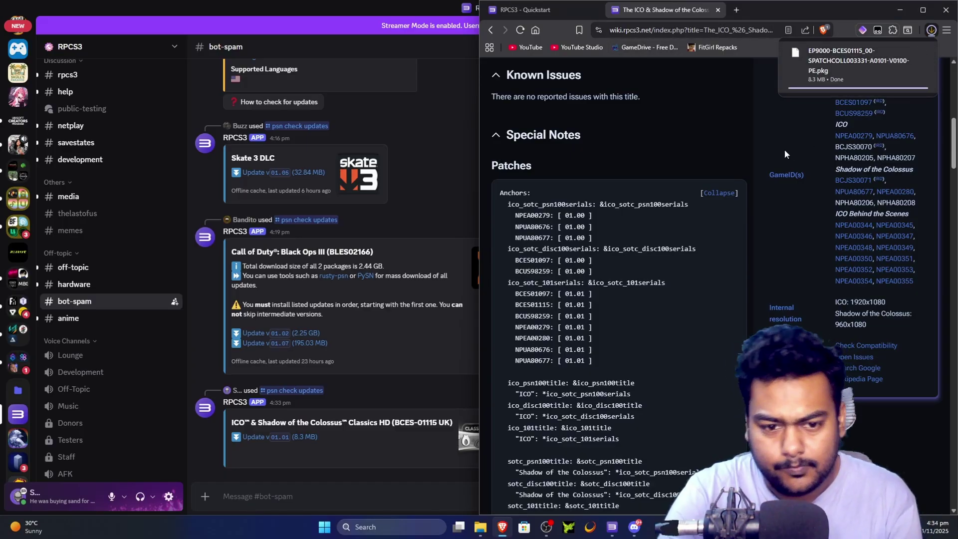
Show the downloaded package in its folder and maximize RPCS3
mouse_move(789, 82)
left_click(886, 53)
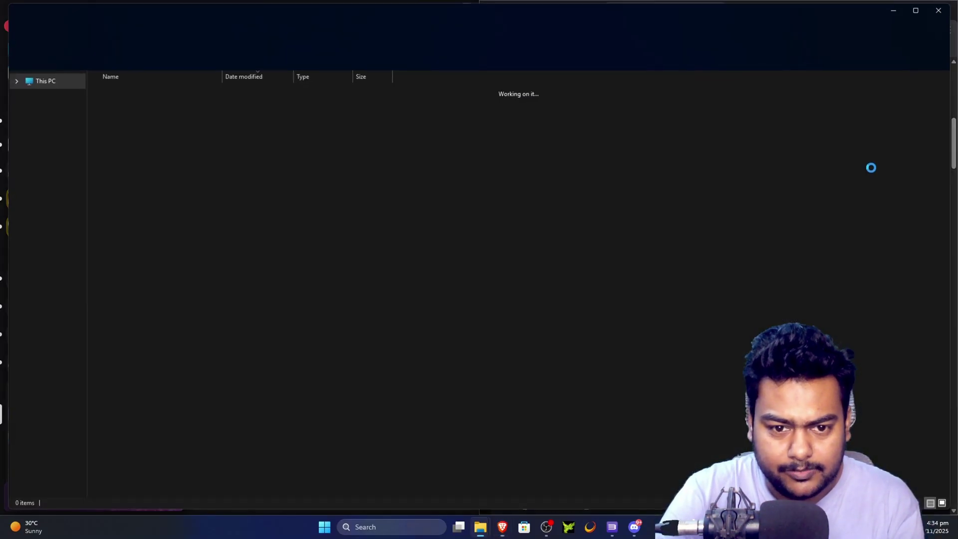
left_click_drag(480, 13, 0, 13)
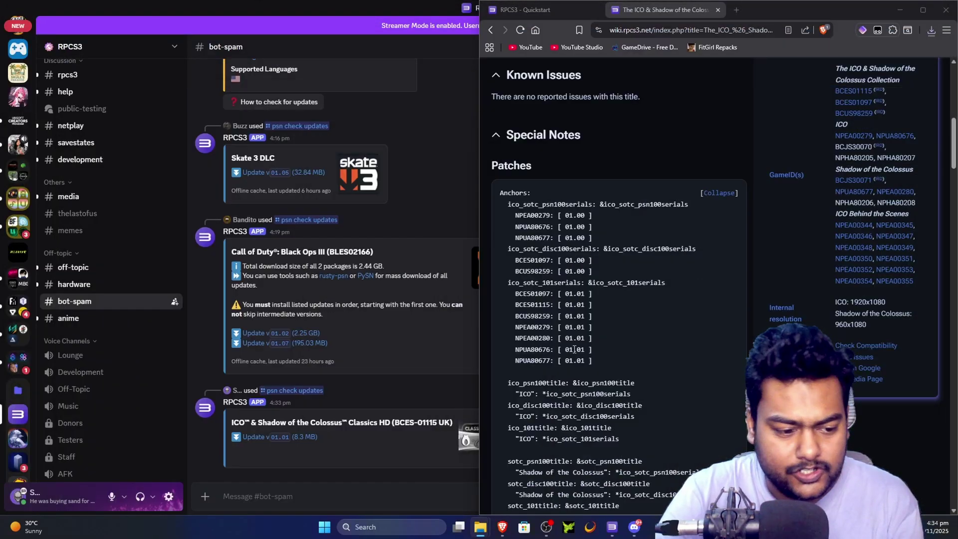
left_click(610, 527)
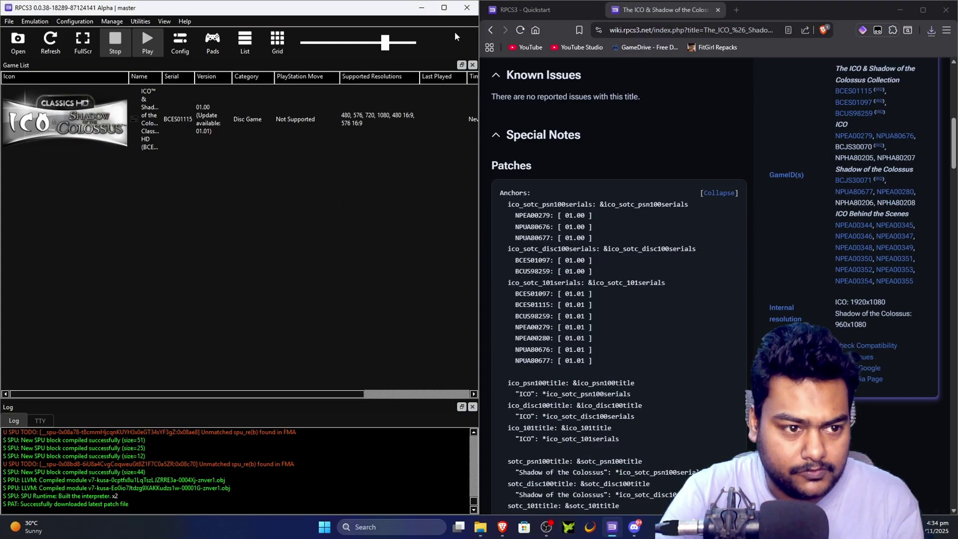
left_click(444, 8)
Drag the update PKG from Downloads onto RPCS3 and confirm installing version 01.01
left_click(479, 527)
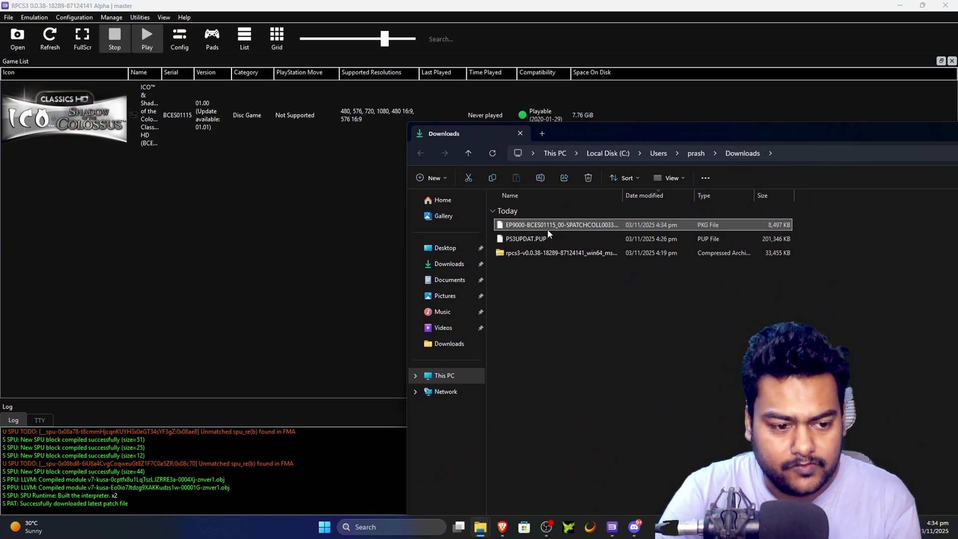
left_click_drag(548, 233, 250, 262)
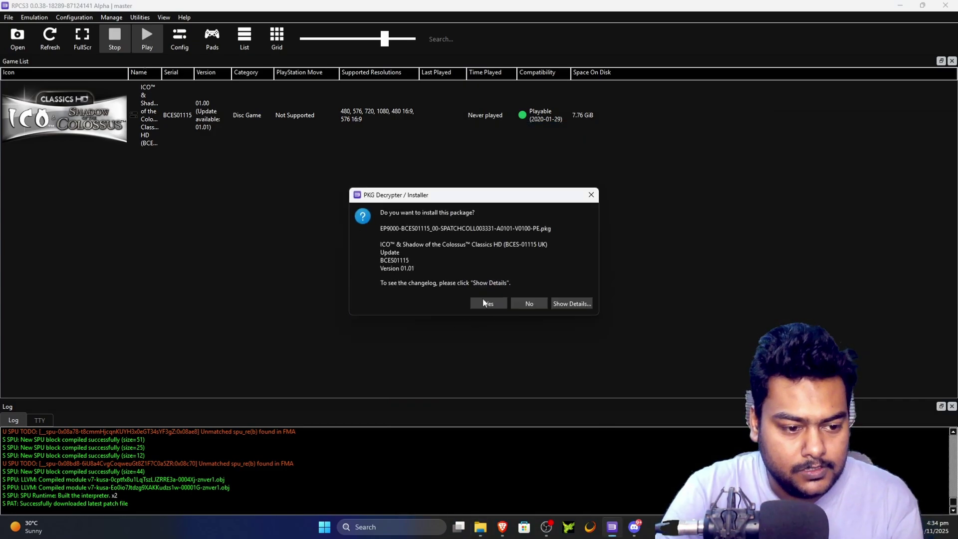
left_click(484, 302)
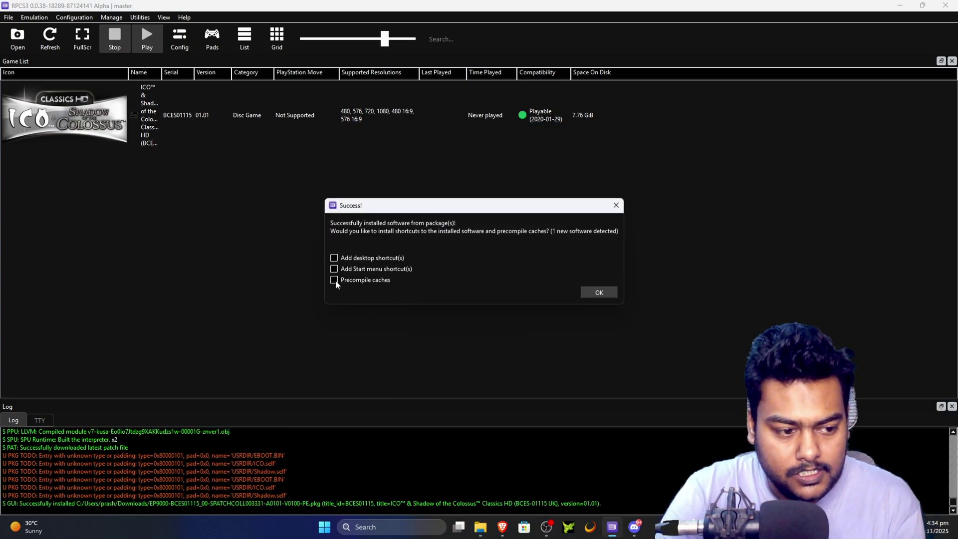
left_click(598, 298)
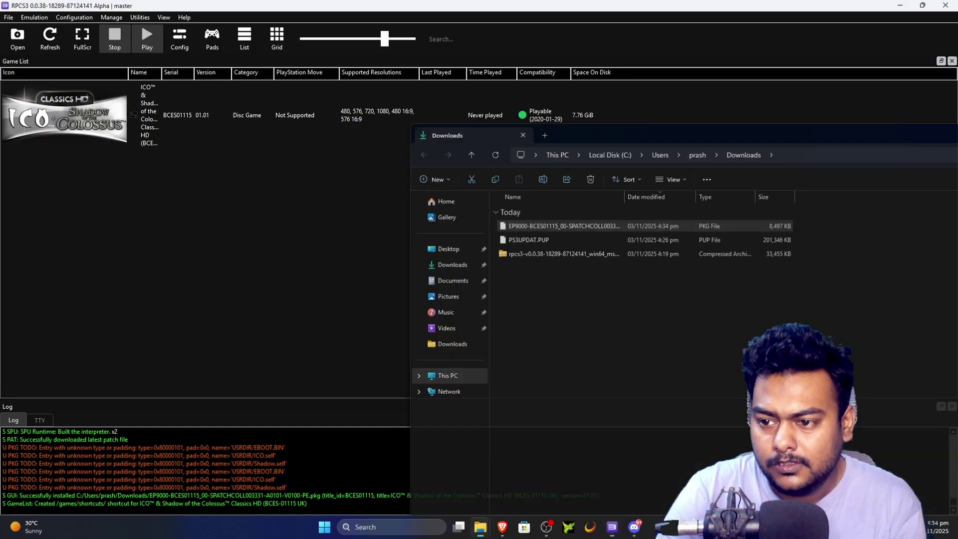
right_click(193, 106)
left_click(587, 259)
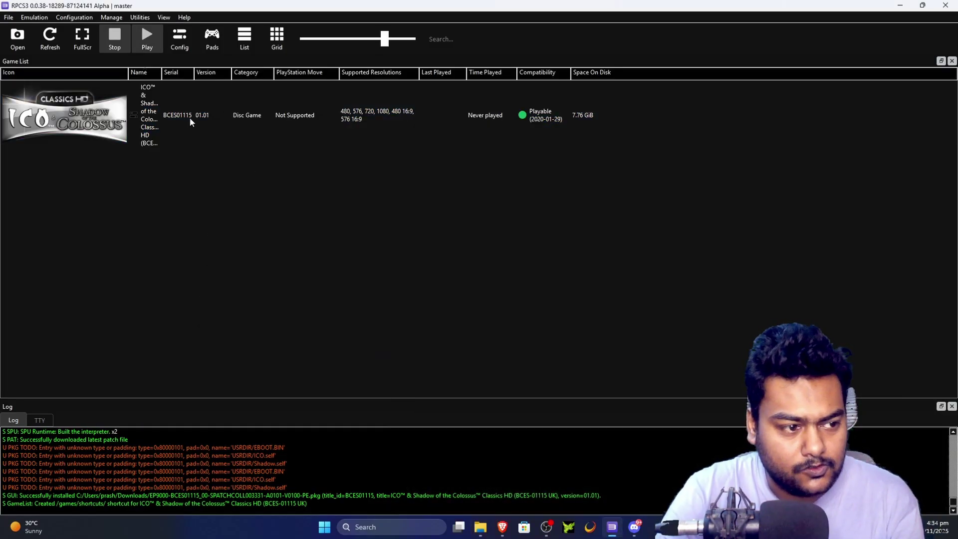
left_click(112, 18)
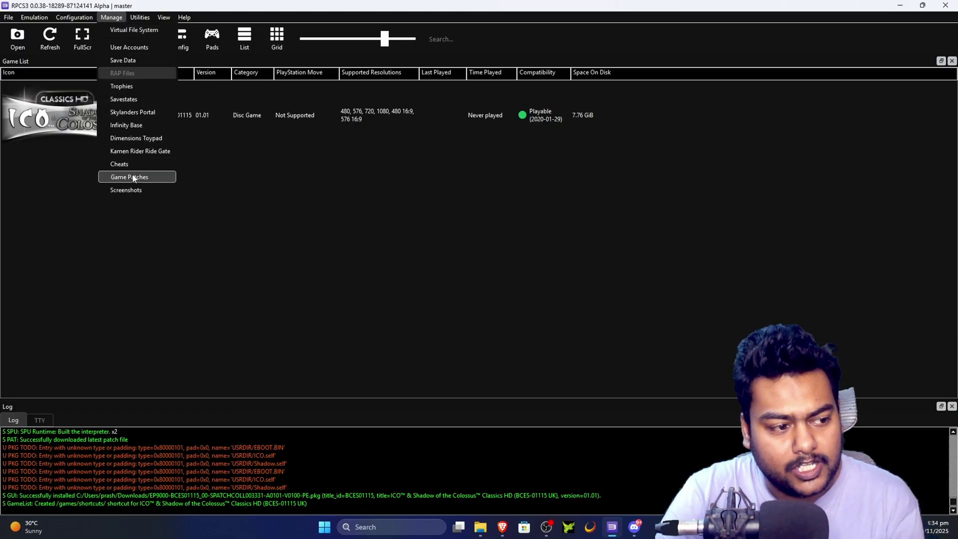
Tick the 60 FPS and Disable MLAA patches for Shadow of the Colossus BCES01115 v01.01
left_click(145, 176)
left_click_drag(185, 73, 240, 71)
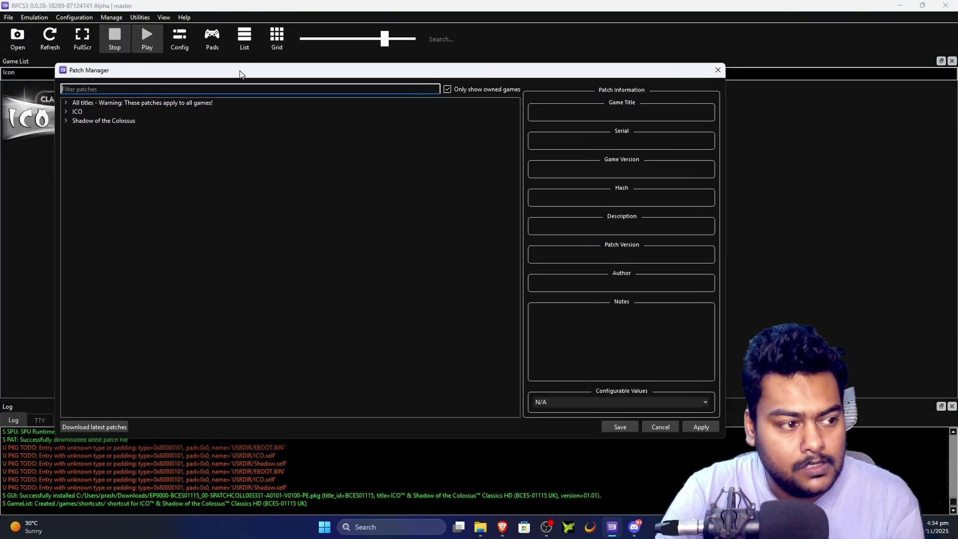
left_click(65, 120)
left_click(75, 129)
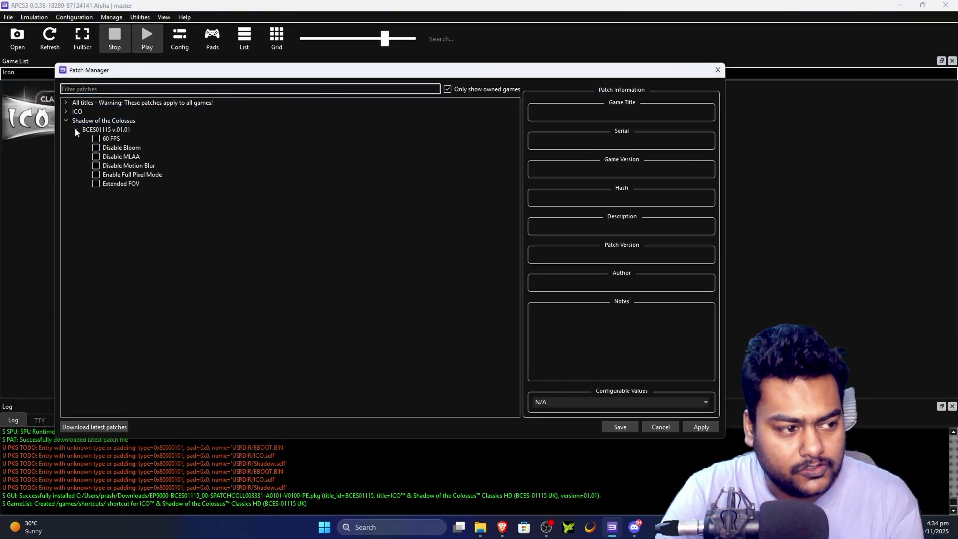
left_click(93, 139)
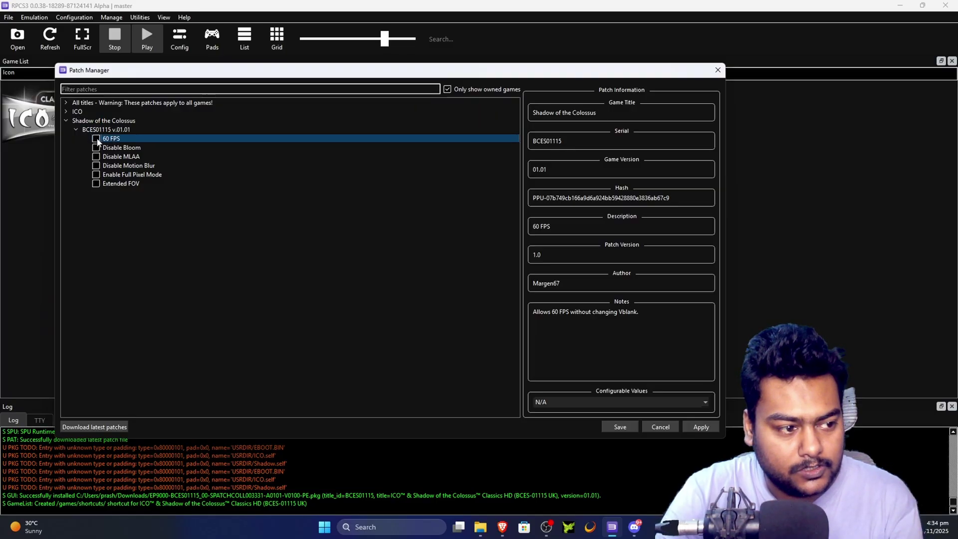
left_click(96, 140)
left_click(125, 158)
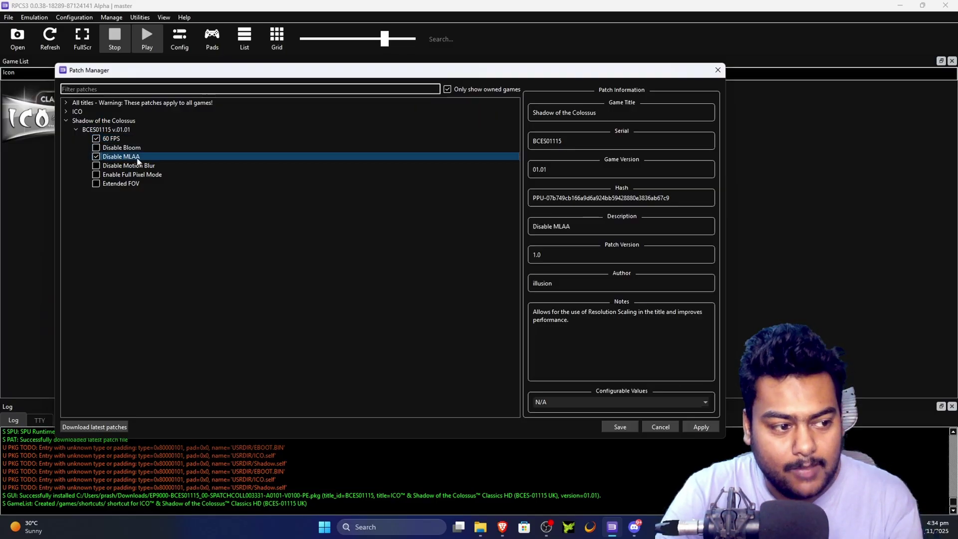
left_click(501, 526)
Collapse the wiki's Patches listing and read the recommended GPU and advanced settings
scroll(674, 264, "down", 1)
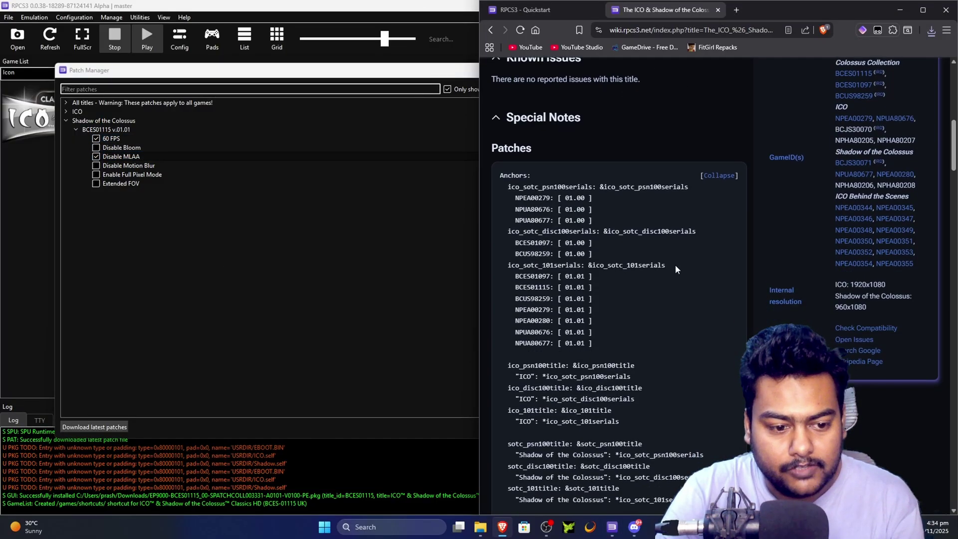
scroll(681, 262, "up", 2)
left_click(717, 242)
scroll(645, 249, "up", 3)
scroll(661, 275, "up", 4)
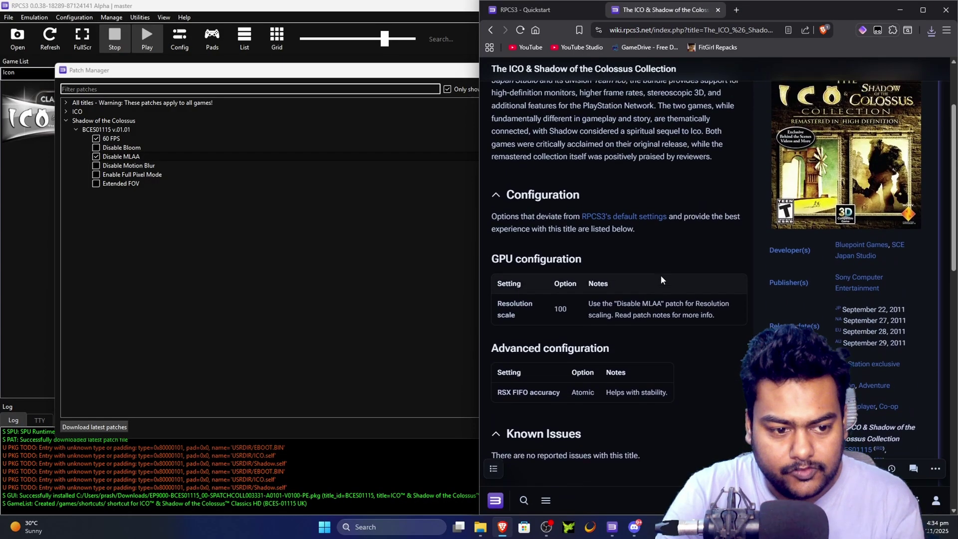
scroll(674, 282, "down", 4)
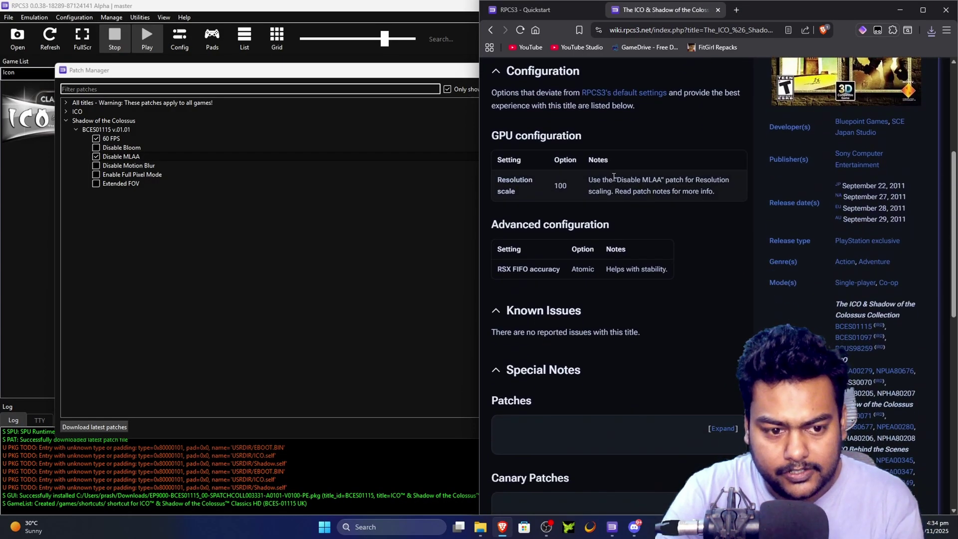
left_click(689, 189)
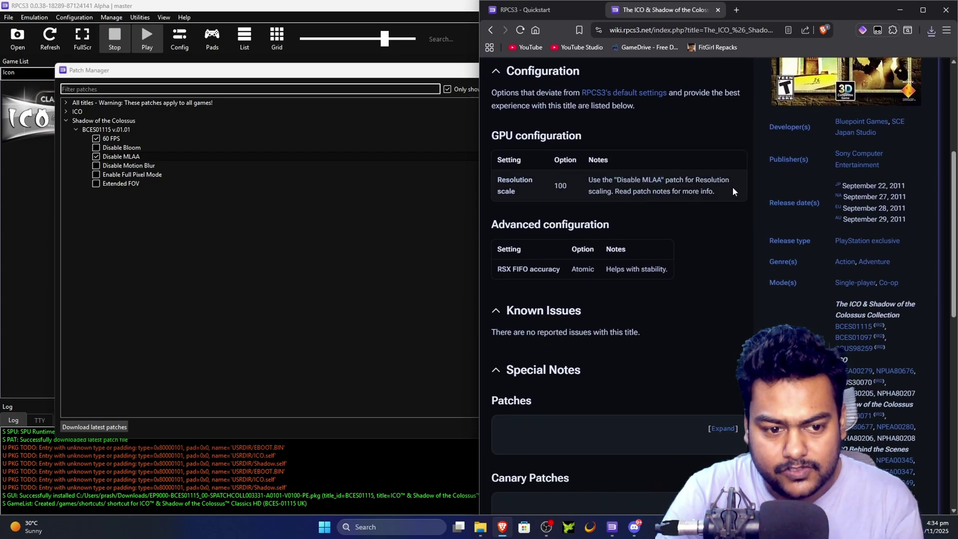
left_click(235, 211)
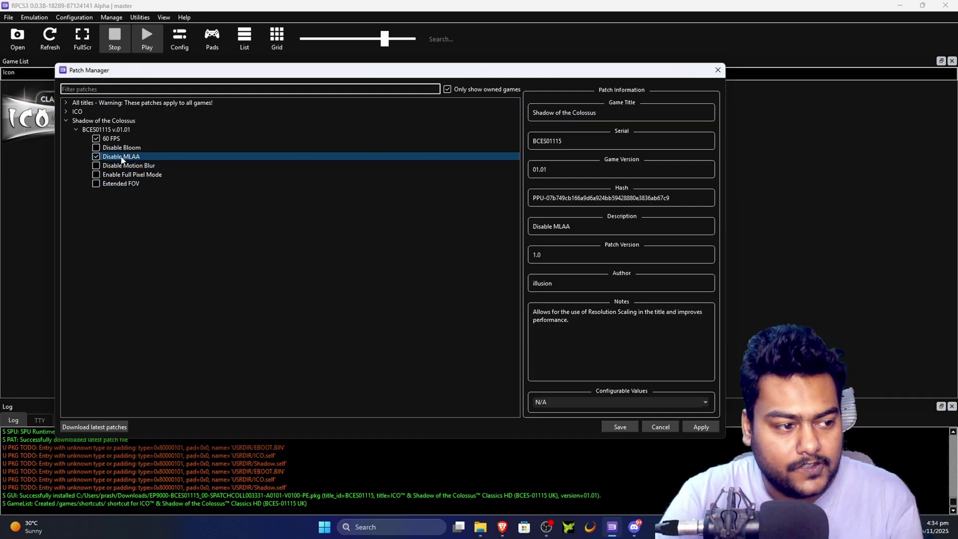
Enable Disable Motion Blur and review the Extended FOV and Full Pixel Mode patches
left_click(159, 165)
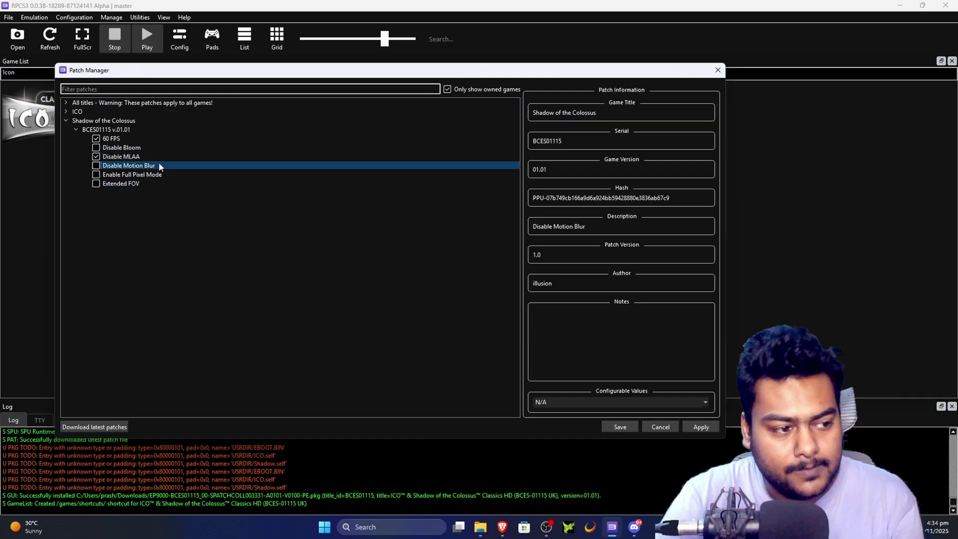
left_click(96, 165)
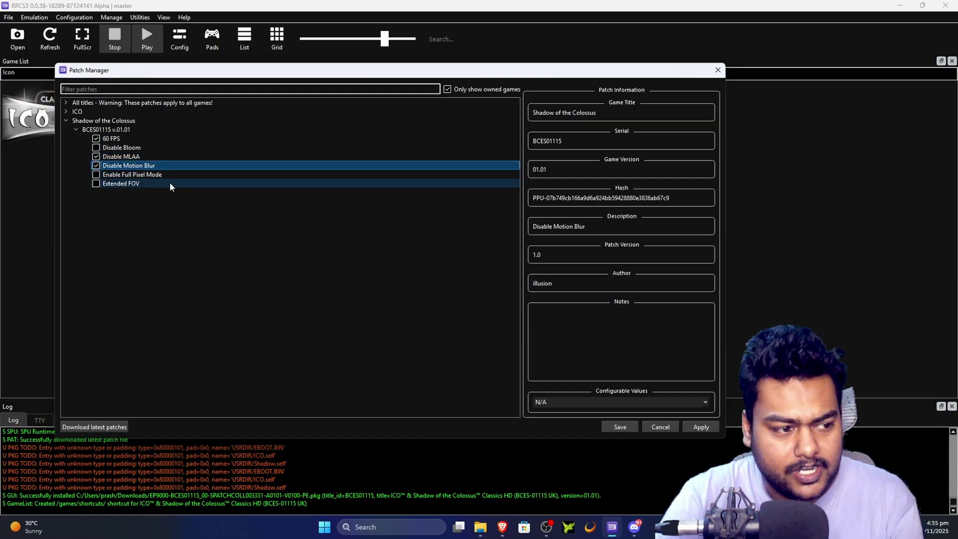
left_click(125, 184)
left_click(127, 174)
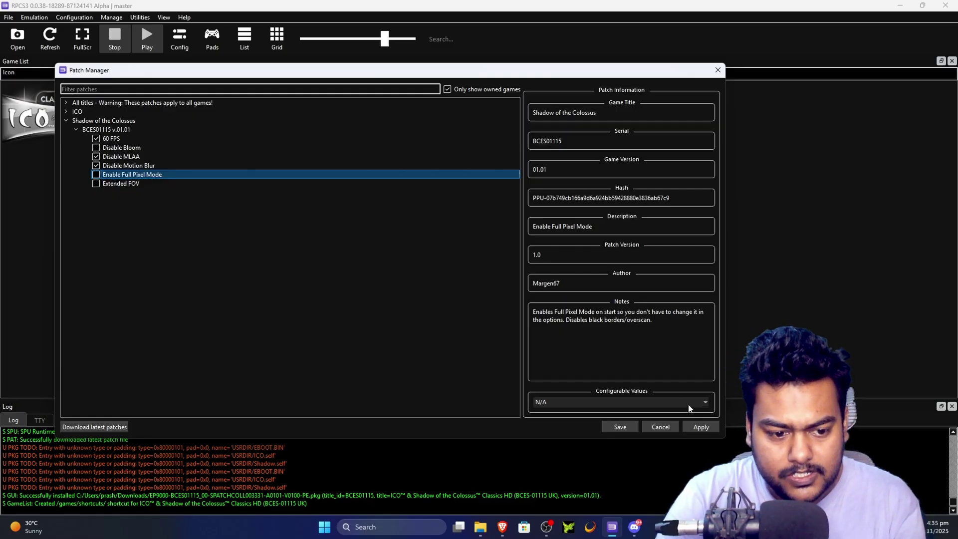
left_click(700, 427)
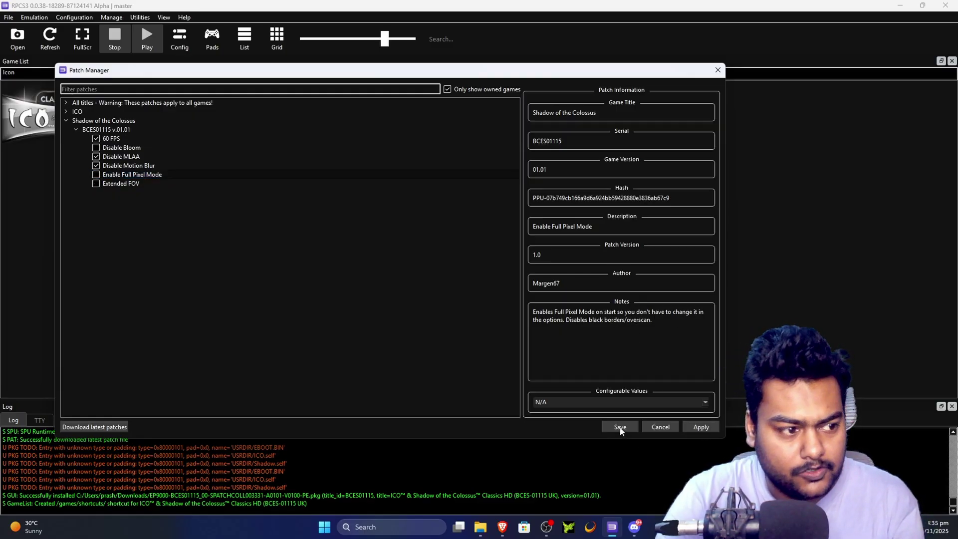
Check ICO's BCES01115 v01.01 patches, then save the patch selection
left_click(65, 111)
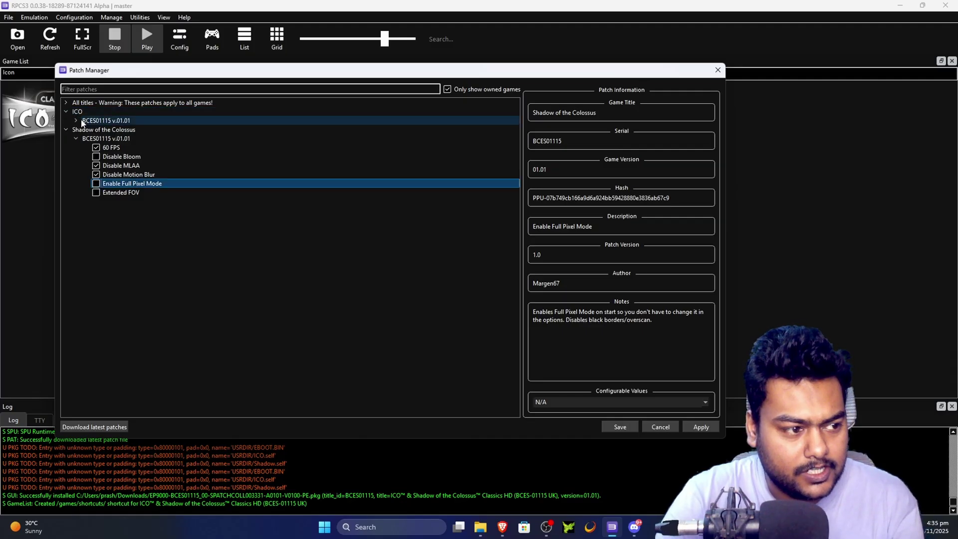
left_click(76, 121)
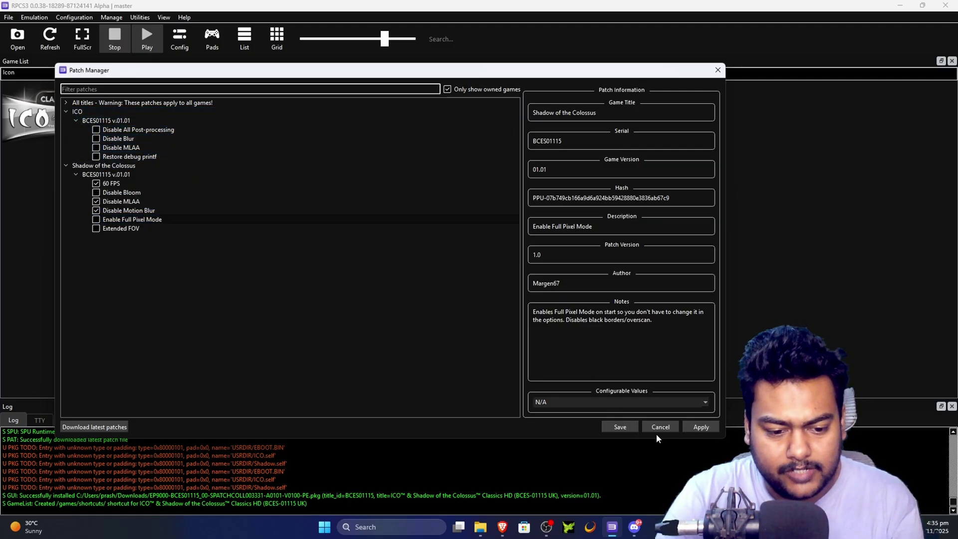
left_click(620, 427)
left_click(189, 99)
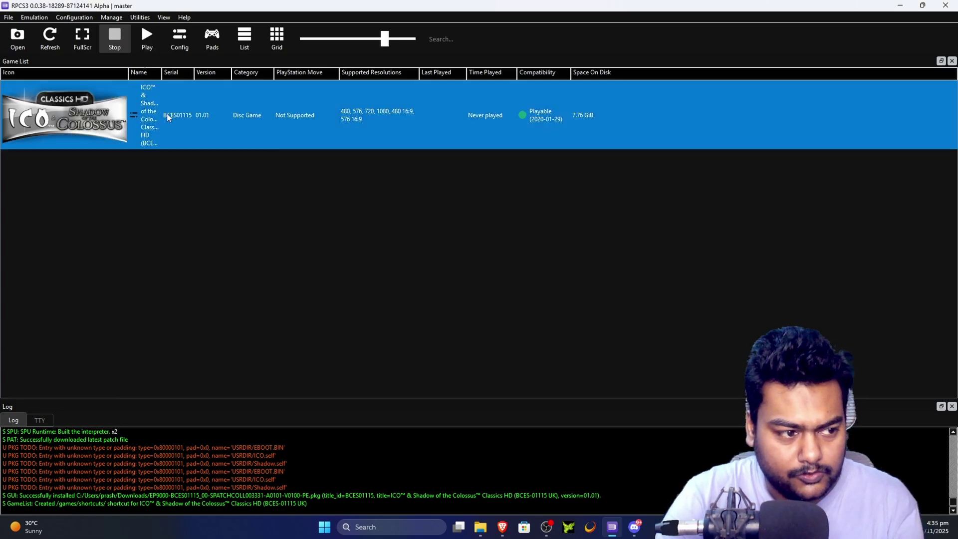
Boot ICO & Shadow of the Colossus and maximize its window while PPU modules compile
left_click(139, 41)
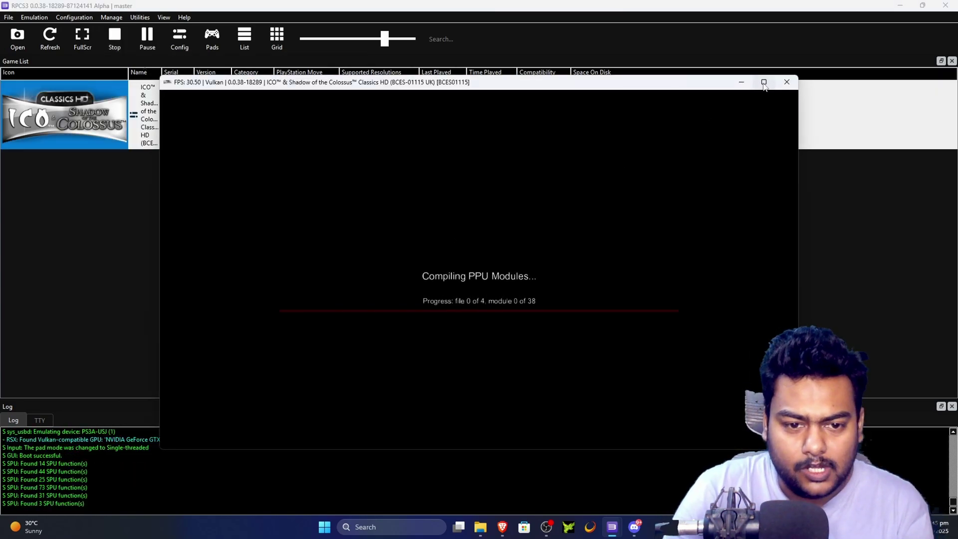
left_click(763, 82)
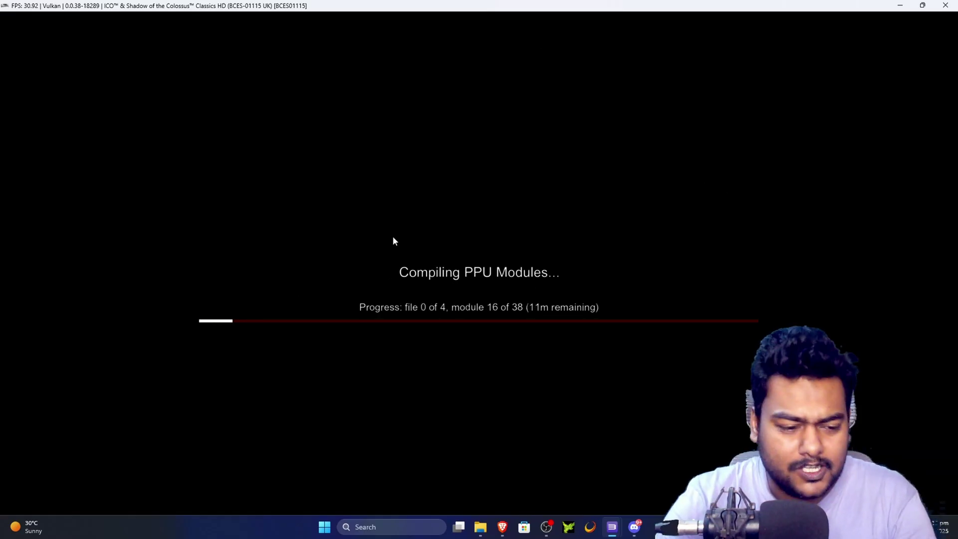
mouse_move(616, 528)
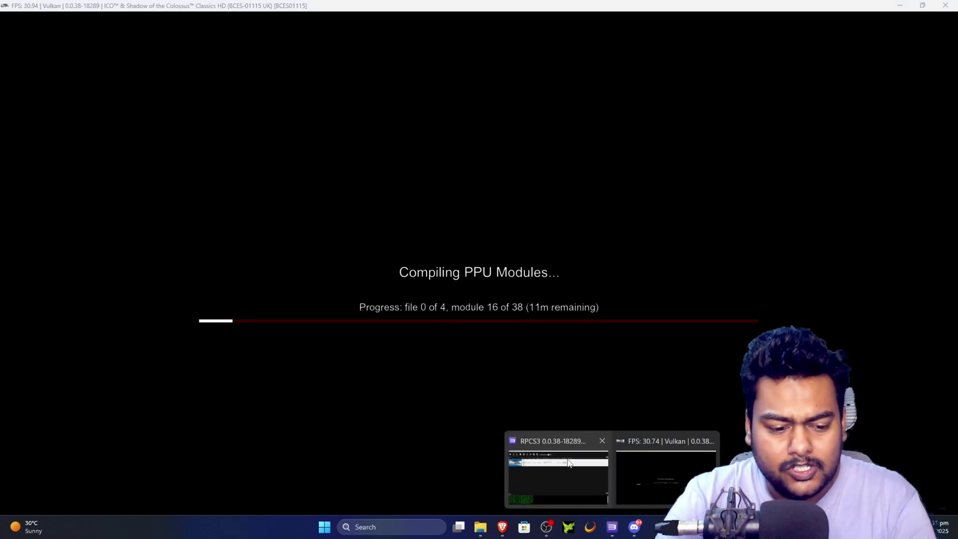
left_click(555, 471)
Save a custom configuration for ICO & Shadow of the Colossus Classics HD from its Advanced settings
right_click(222, 126)
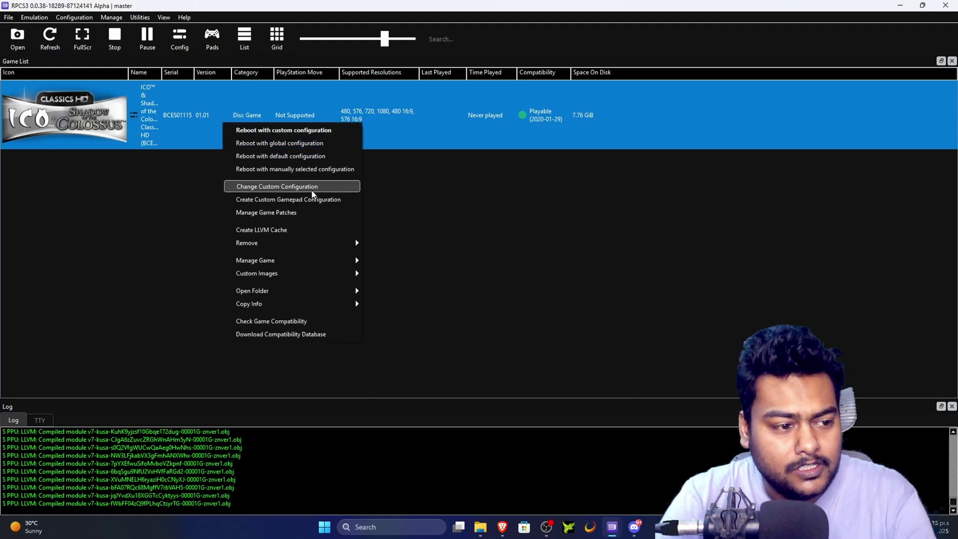
left_click(276, 188)
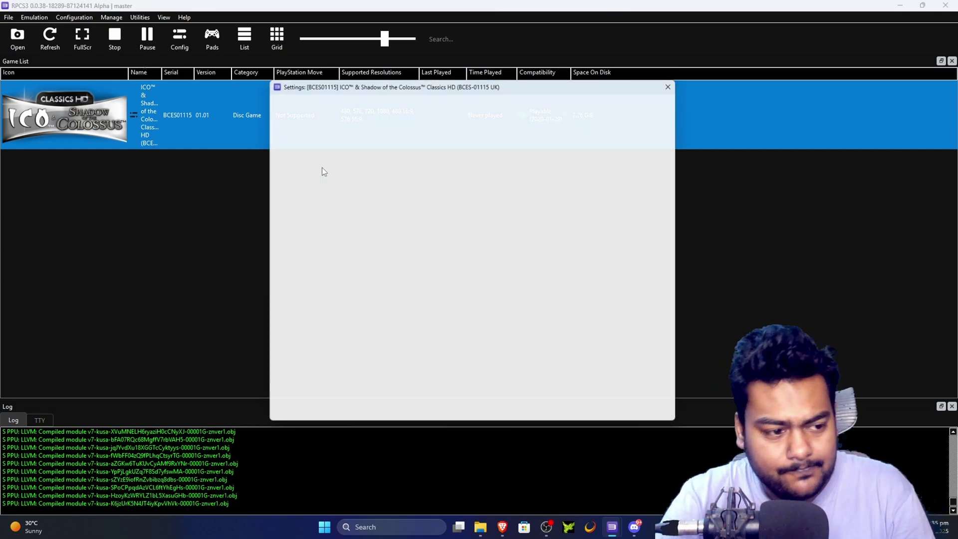
left_click(486, 102)
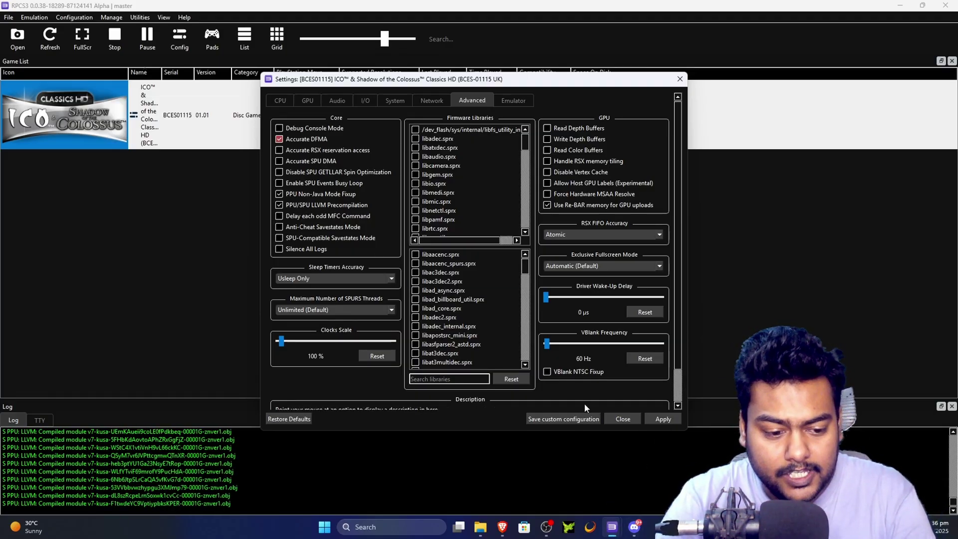
left_click(578, 419)
Bring the compiling game window forward, then return to the RPCS3 game list
mouse_move(615, 527)
left_click(648, 493)
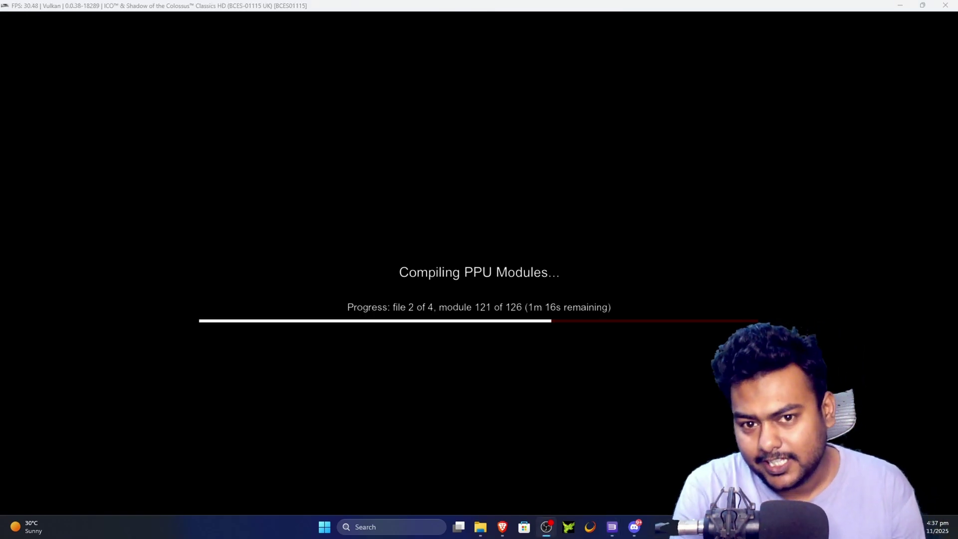
mouse_move(612, 528)
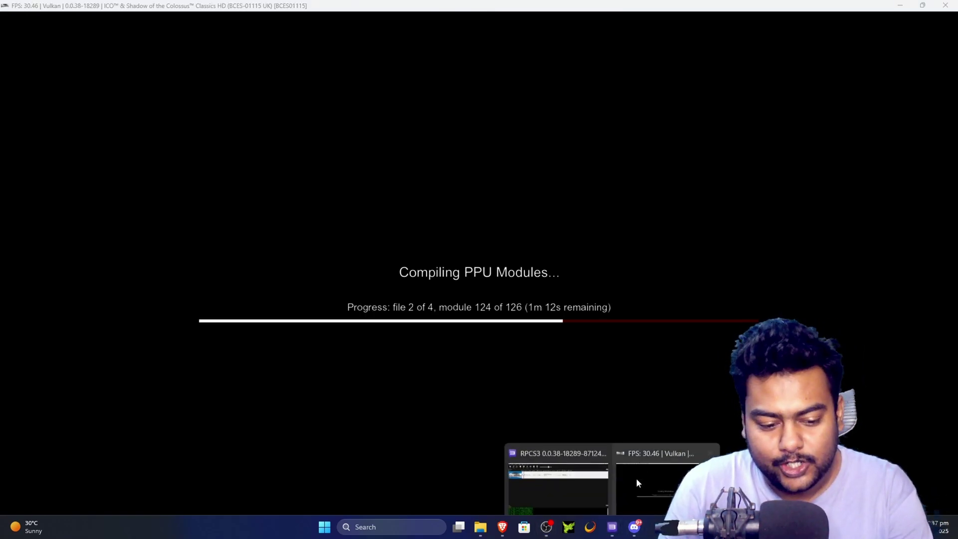
left_click(574, 481)
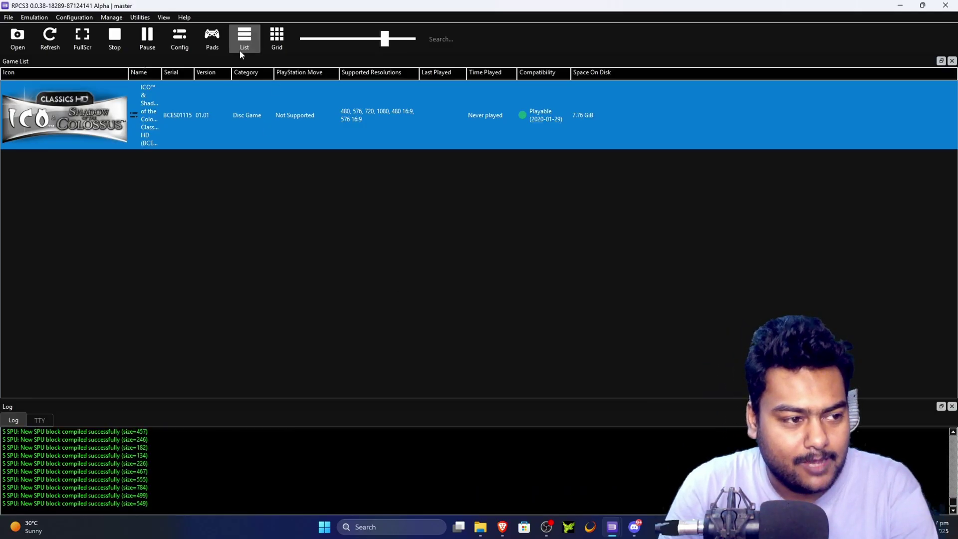
Assign the DualSense handler (DualSense Pad #1) to player 1, save it, and return to the game
left_click(213, 39)
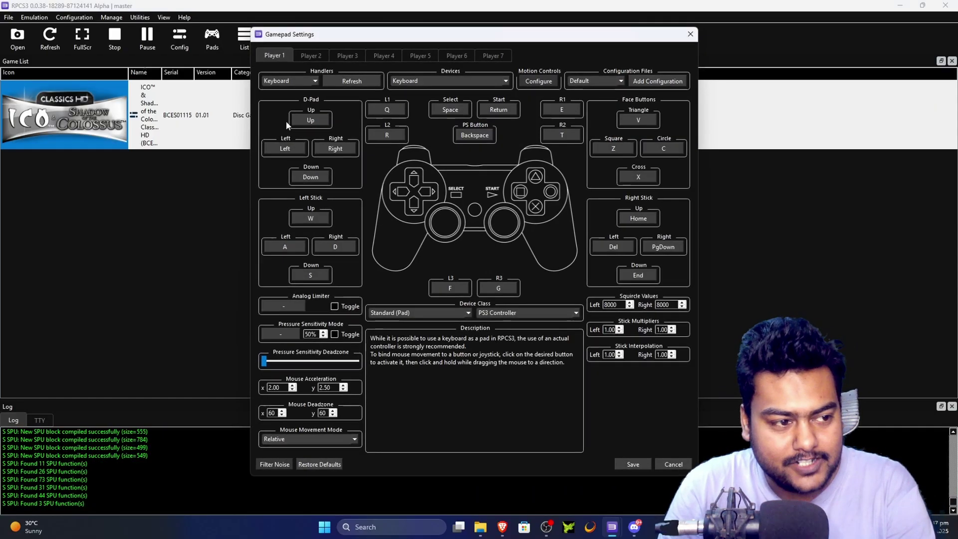
left_click(289, 81)
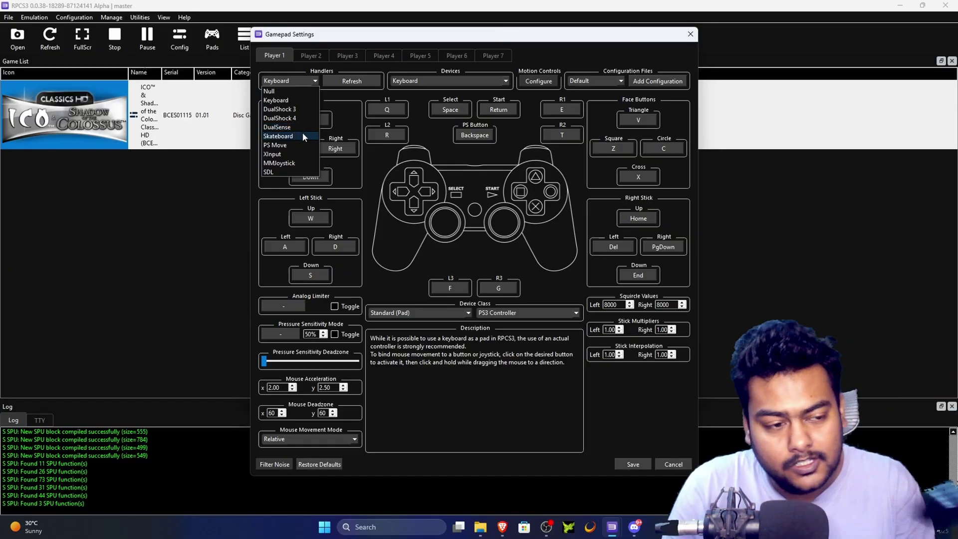
left_click(295, 126)
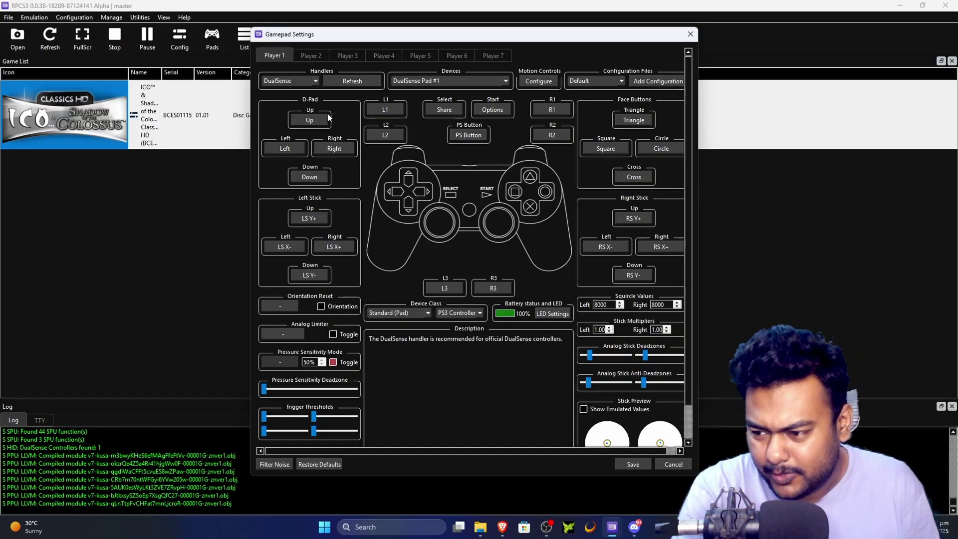
left_click(315, 121)
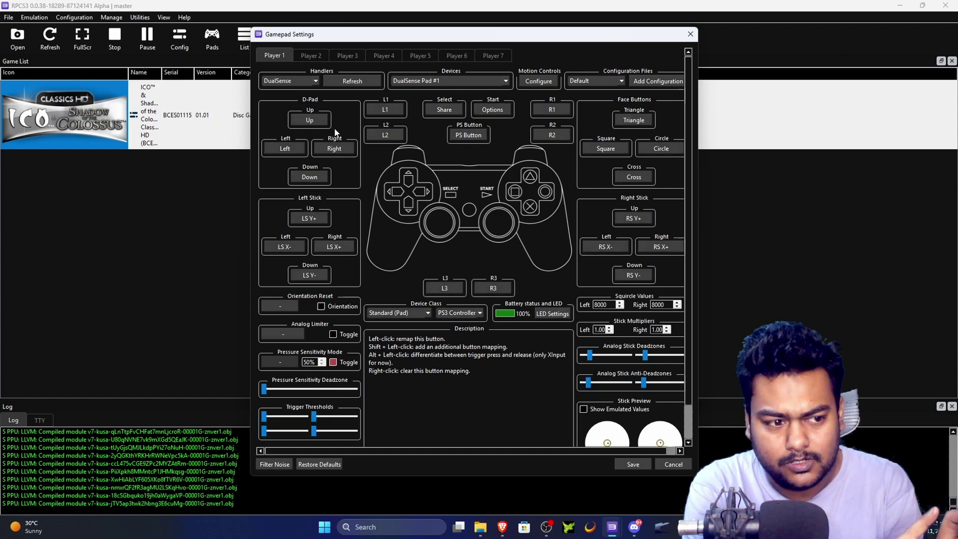
left_click(632, 465)
left_click(612, 528)
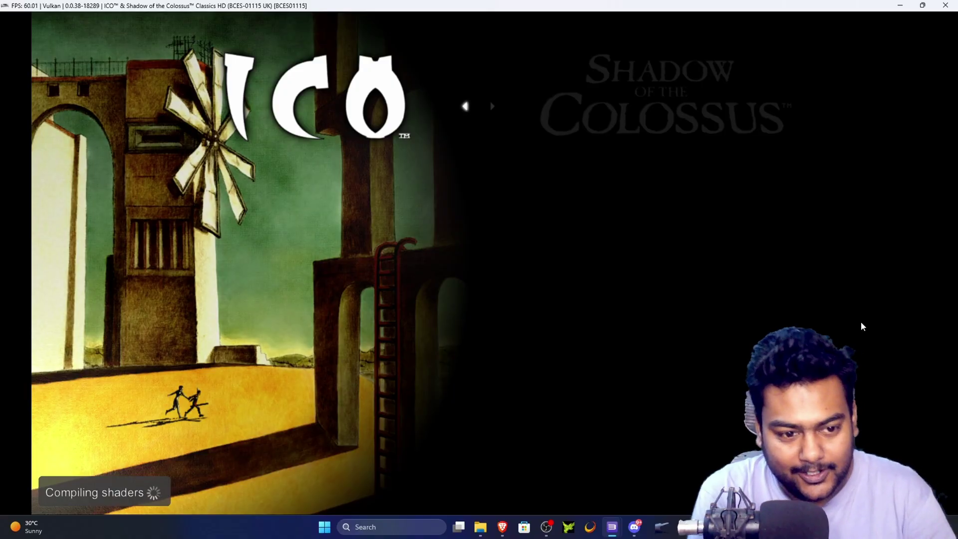
Choose Shadow of the Colossus instead of ICO in the collection menu and start a New Game
key("Right")
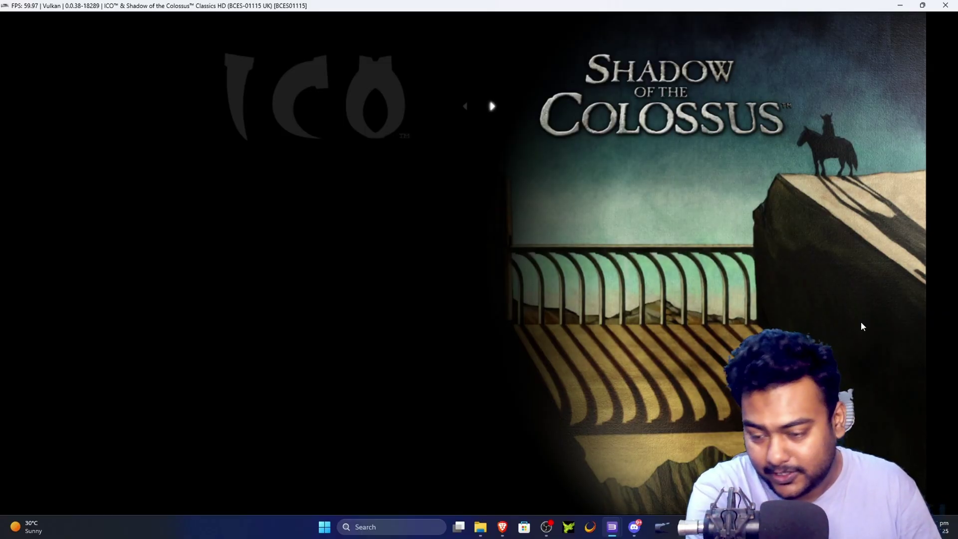
key("Return")
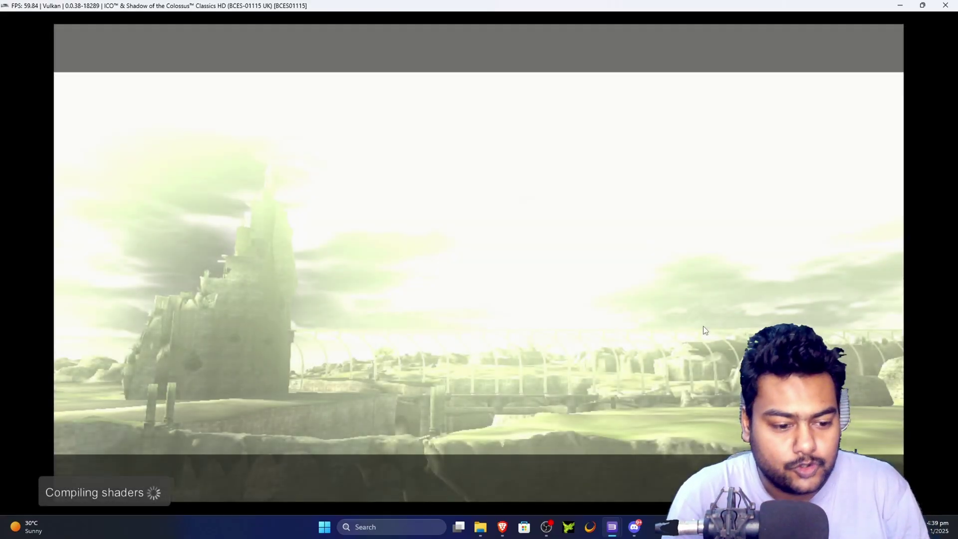
key("Return")
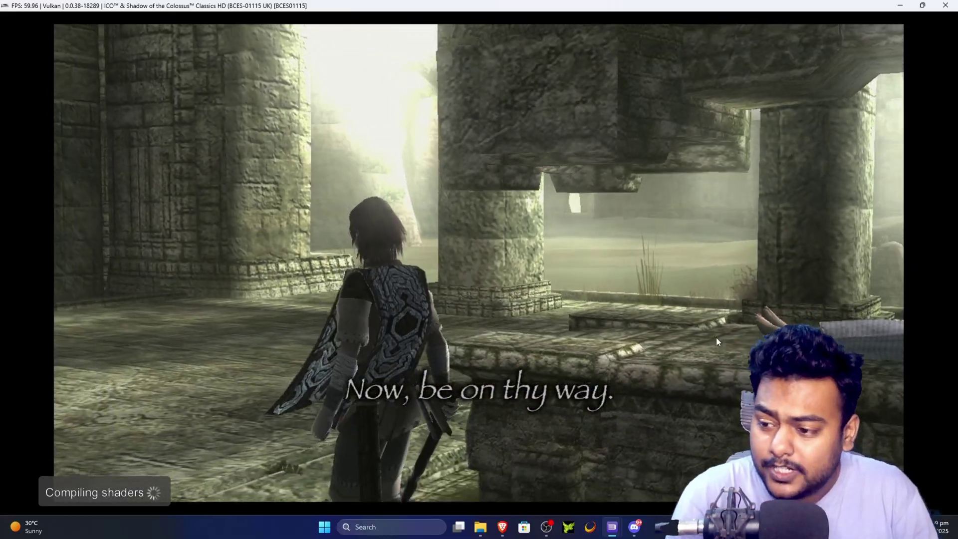
Open the home menu over the game and go to Settings > Performance Overlay
key("BackSpace")
key("Down")
key("Down")
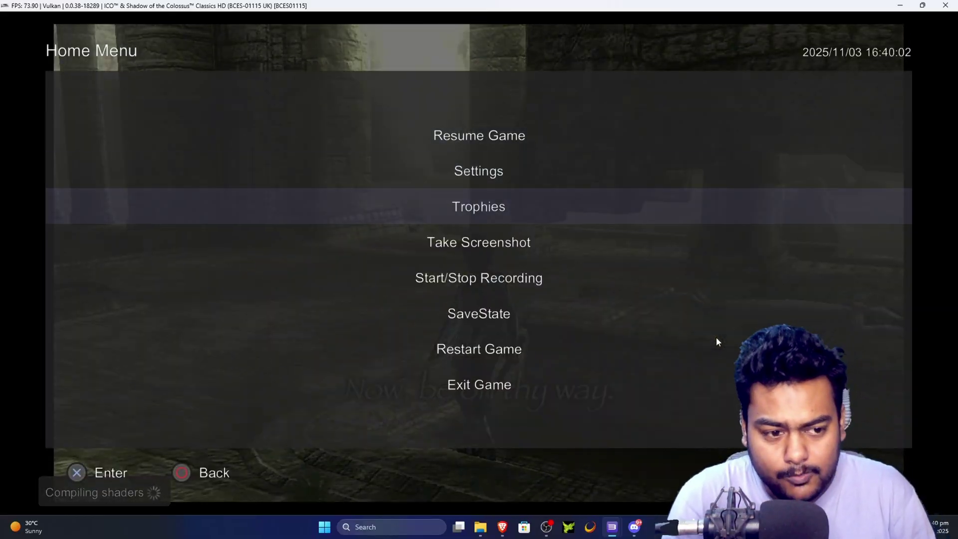
key("Up")
key("Up")
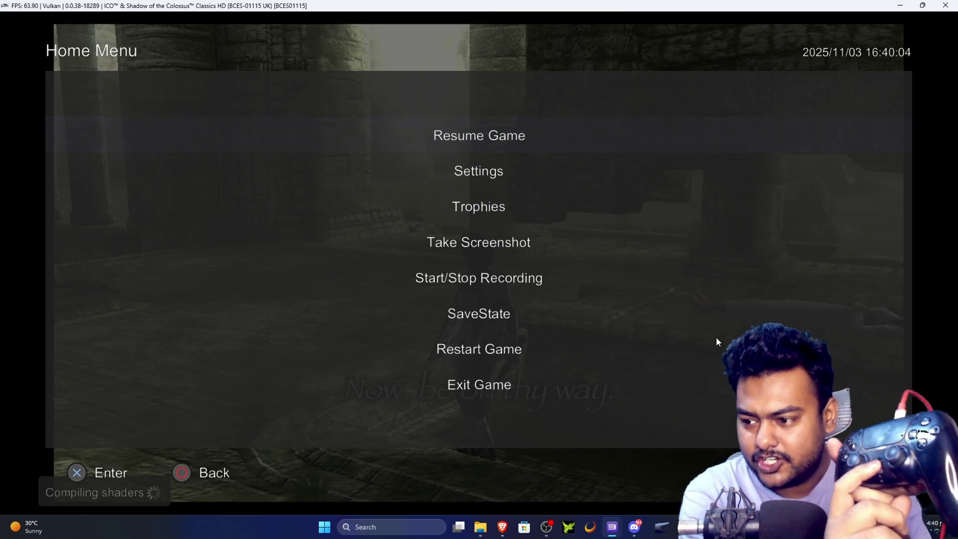
key("Down")
key("Down")
key("Down")
key("Down")
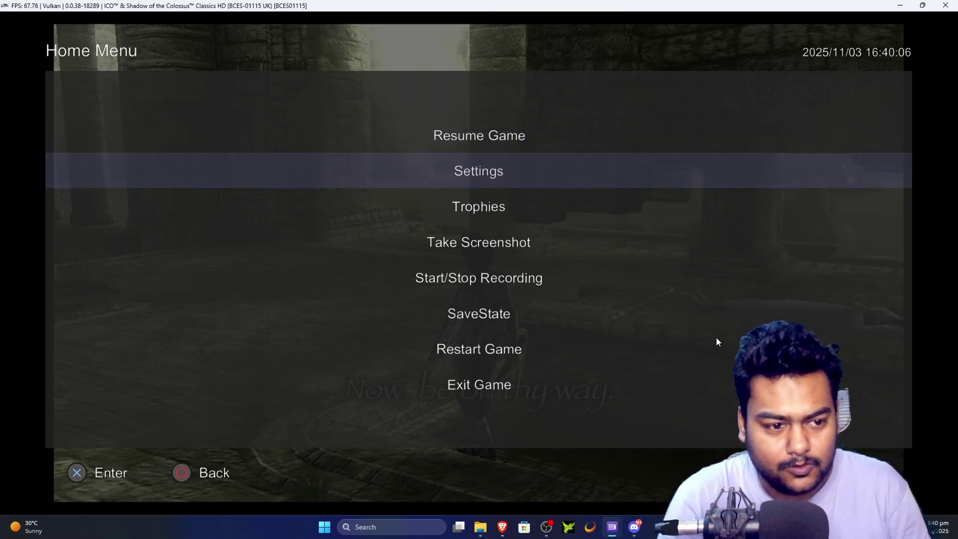
key("Up")
key("Up")
key("Up")
key("Return")
key("Down")
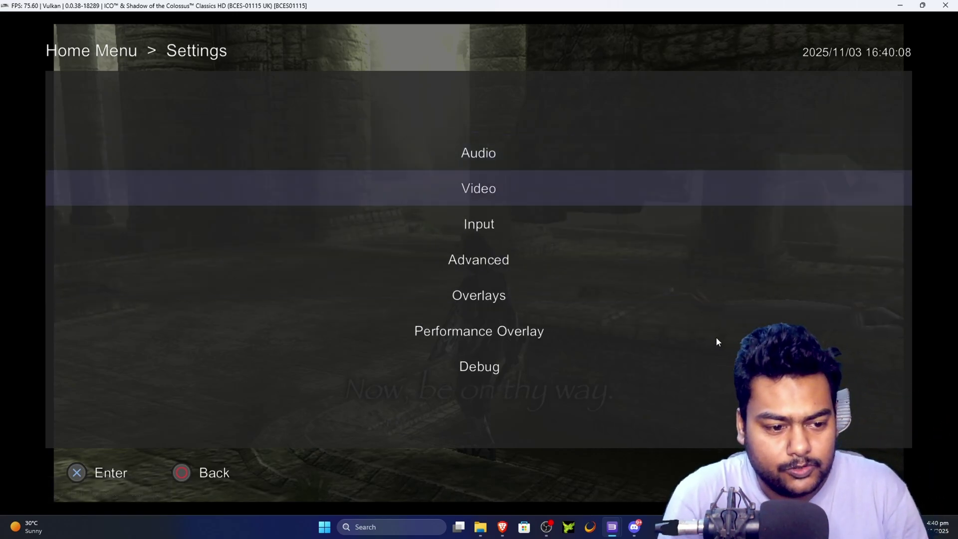
key("Down")
key("Down")
key("Down")
key("Down")
key("Return")
key("Return")
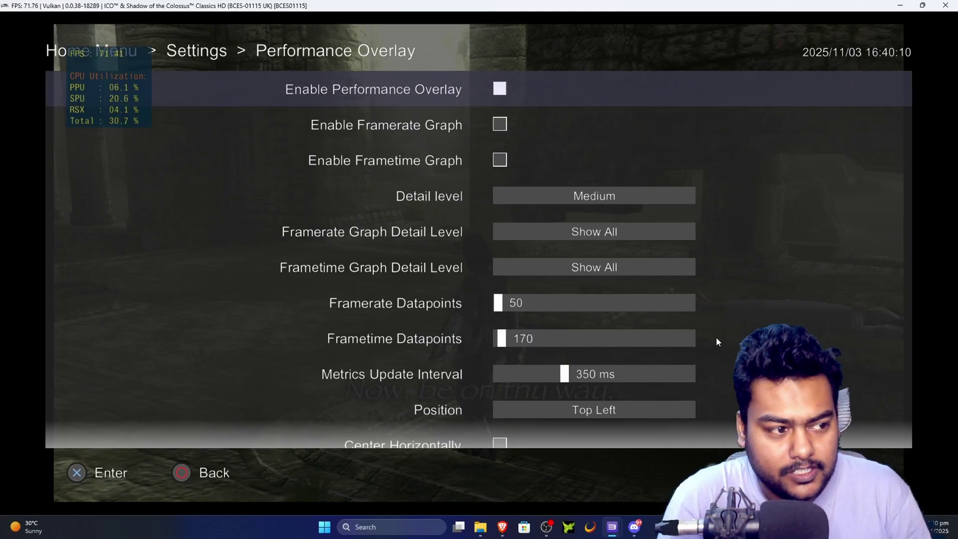
key("Down")
key("Down")
key("Down")
Enable the performance overlay at Medium detail with graphs left off, then resume the game
key("Right")
key("Right")
key("Right")
key("Right")
key("Right")
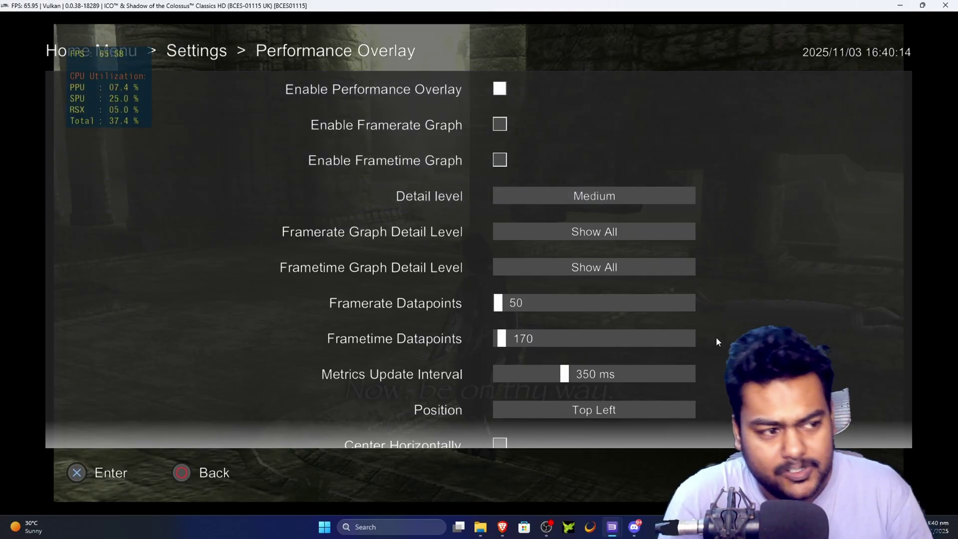
key("Down")
key("Up")
key("Up")
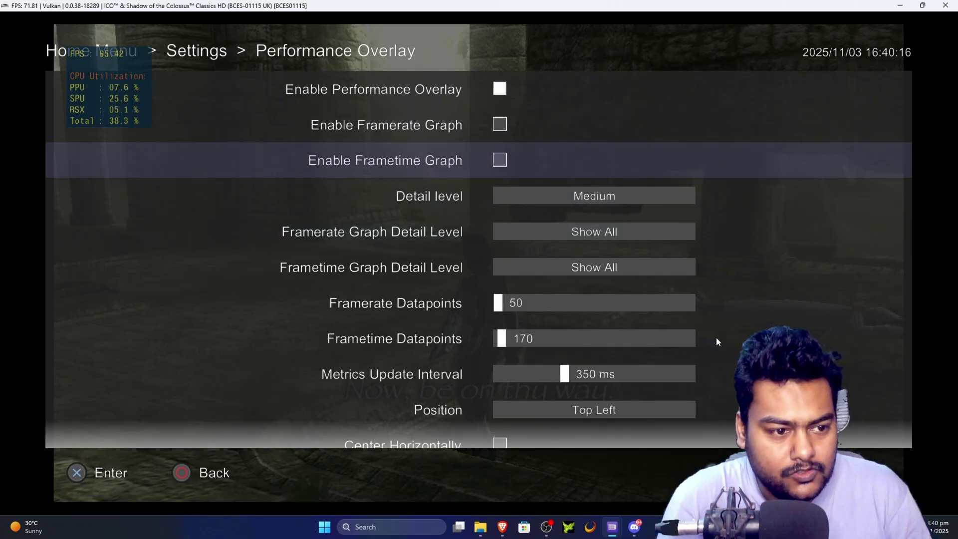
key("Return")
key("Up")
key("Return")
key("Return")
key("Down")
key("Return")
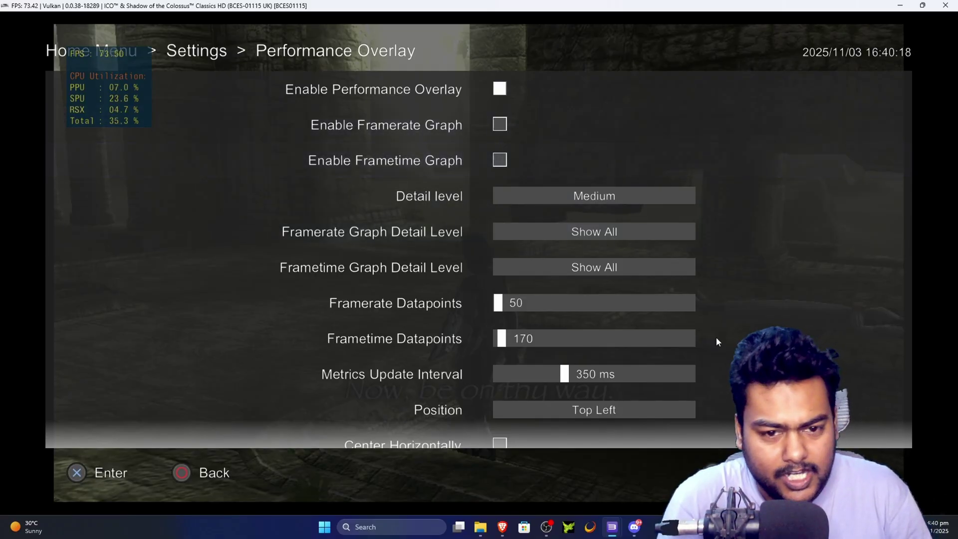
key("Escape")
key("Escape")
key("Up")
key("Return")
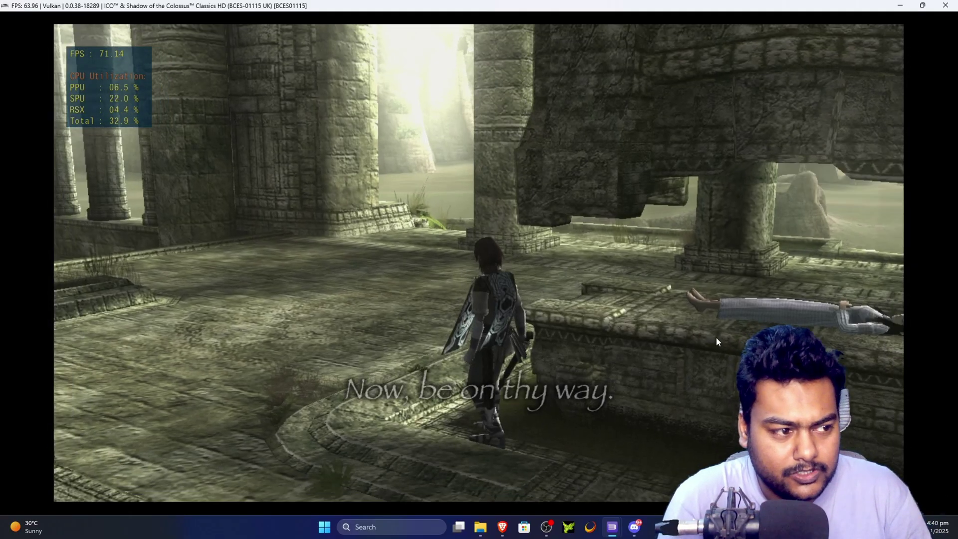